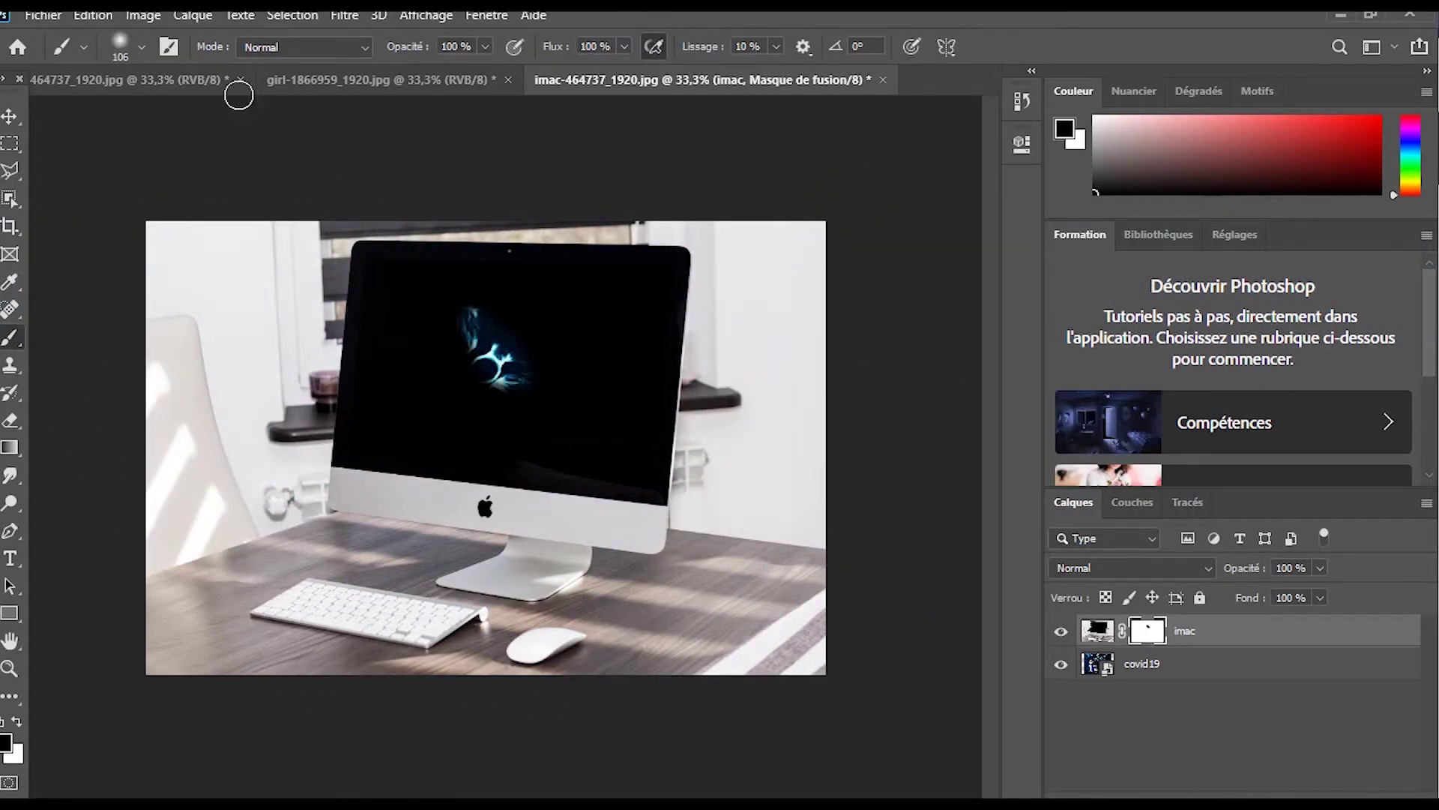
Enlarge the brush and paint black on the imac layer's mask over the monitor screen to reveal the covid19 image
click(140, 47)
drag(177, 115, 192, 115)
click(530, 352)
mouse_move(530, 352)
mouse_down()
mouse_move(494, 398)
mouse_move(405, 375)
mouse_move(570, 330)
mouse_move(587, 420)
mouse_move(447, 429)
mouse_move(431, 308)
mouse_move(524, 300)
mouse_move(611, 316)
mouse_move(637, 435)
mouse_move(570, 487)
mouse_move(405, 480)
mouse_move(393, 282)
mouse_move(610, 274)
mouse_move(664, 343)
mouse_move(581, 485)
mouse_move(385, 282)
mouse_move(466, 550)
mouse_move(522, 337)
mouse_move(677, 373)
mouse_move(592, 420)
mouse_up()
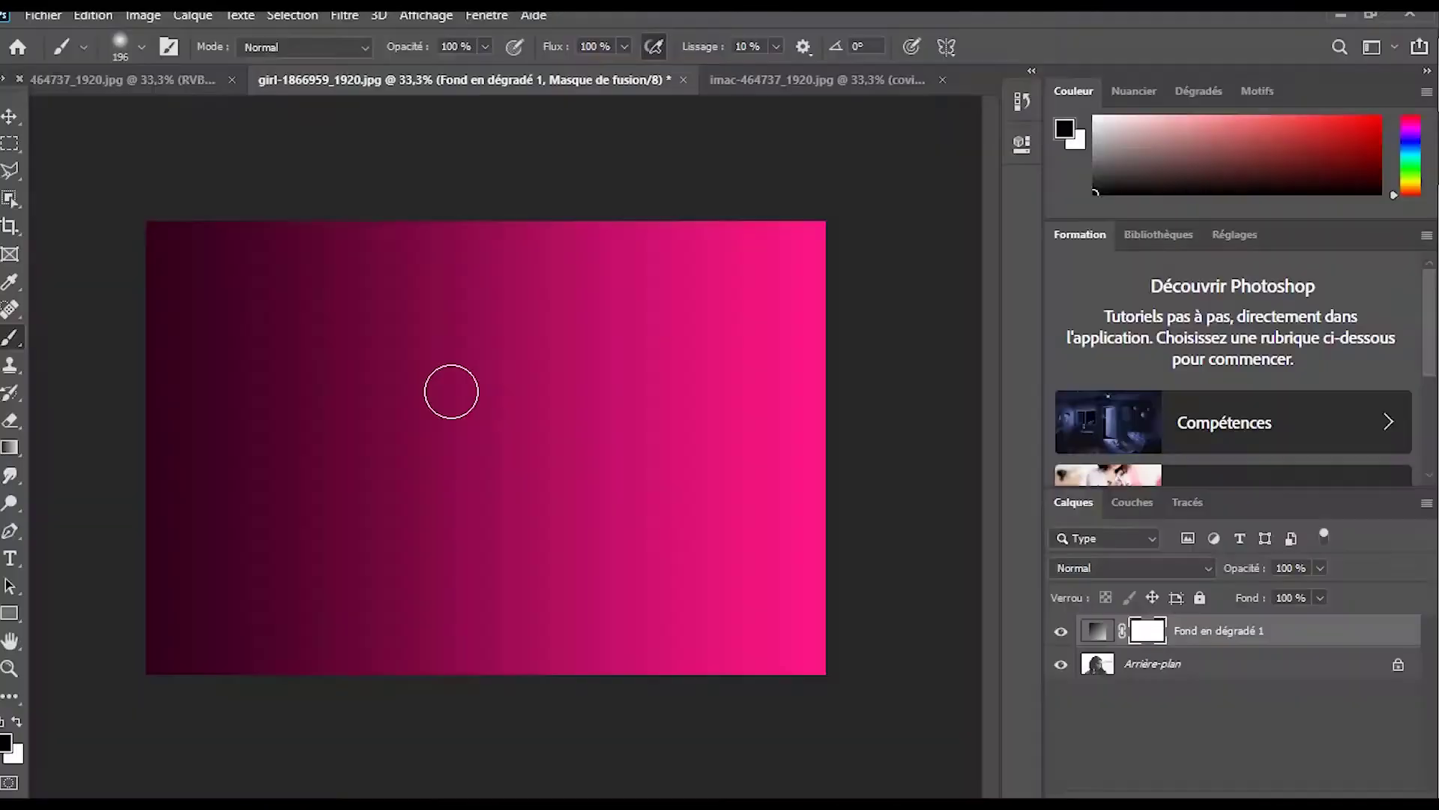
Paint the gradient fill's mask to reveal the woman's face, and paint over the "TUTO MASQUE DE FUSION" title on the text layer's mask
mouse_move(450, 389)
mouse_down()
mouse_move(520, 556)
mouse_move(540, 497)
mouse_move(540, 398)
mouse_move(452, 572)
mouse_move(482, 383)
mouse_move(531, 488)
mouse_move(520, 588)
mouse_move(440, 405)
mouse_up()
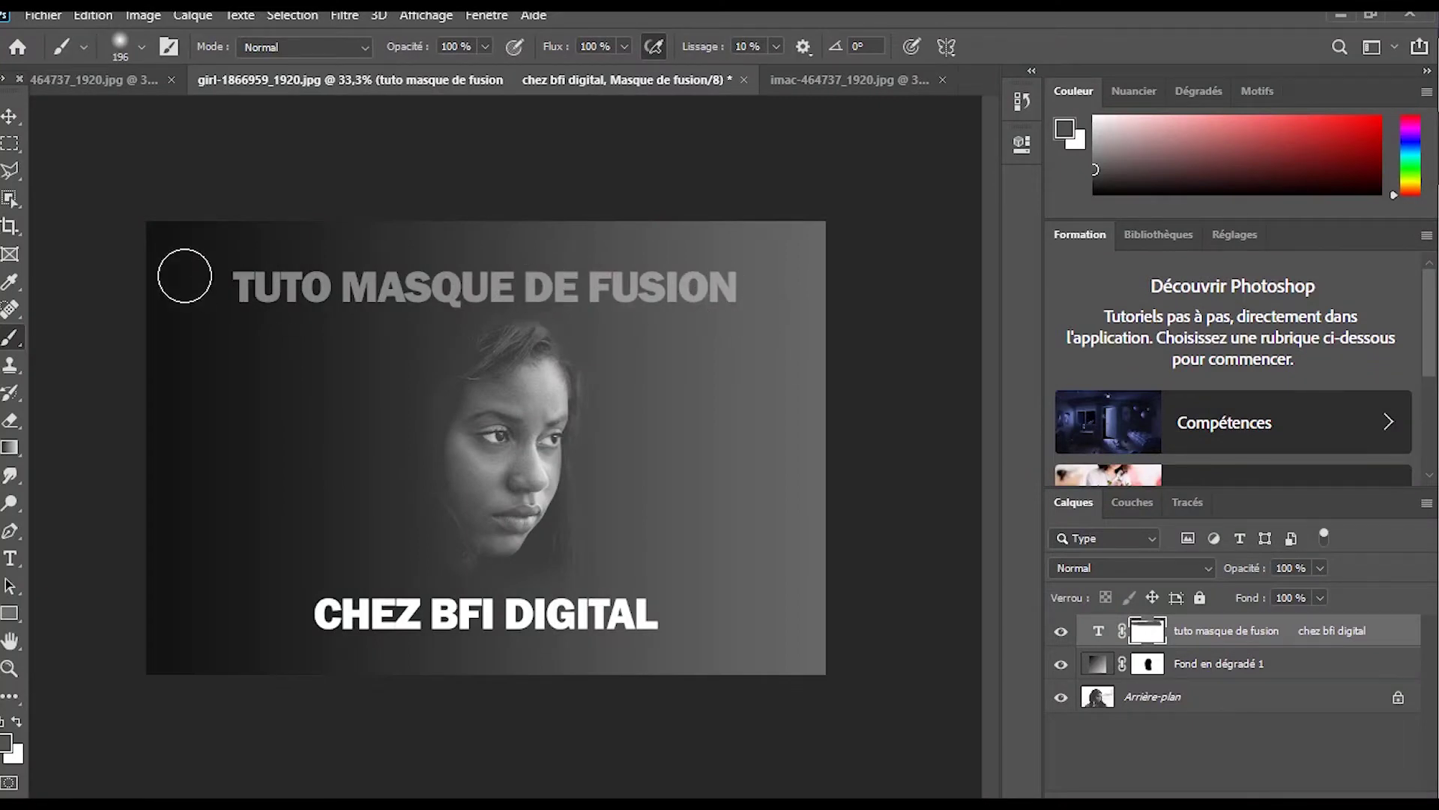
mouse_move(244, 287)
mouse_down()
mouse_move(285, 298)
mouse_move(280, 250)
mouse_move(653, 267)
mouse_move(627, 257)
mouse_up()
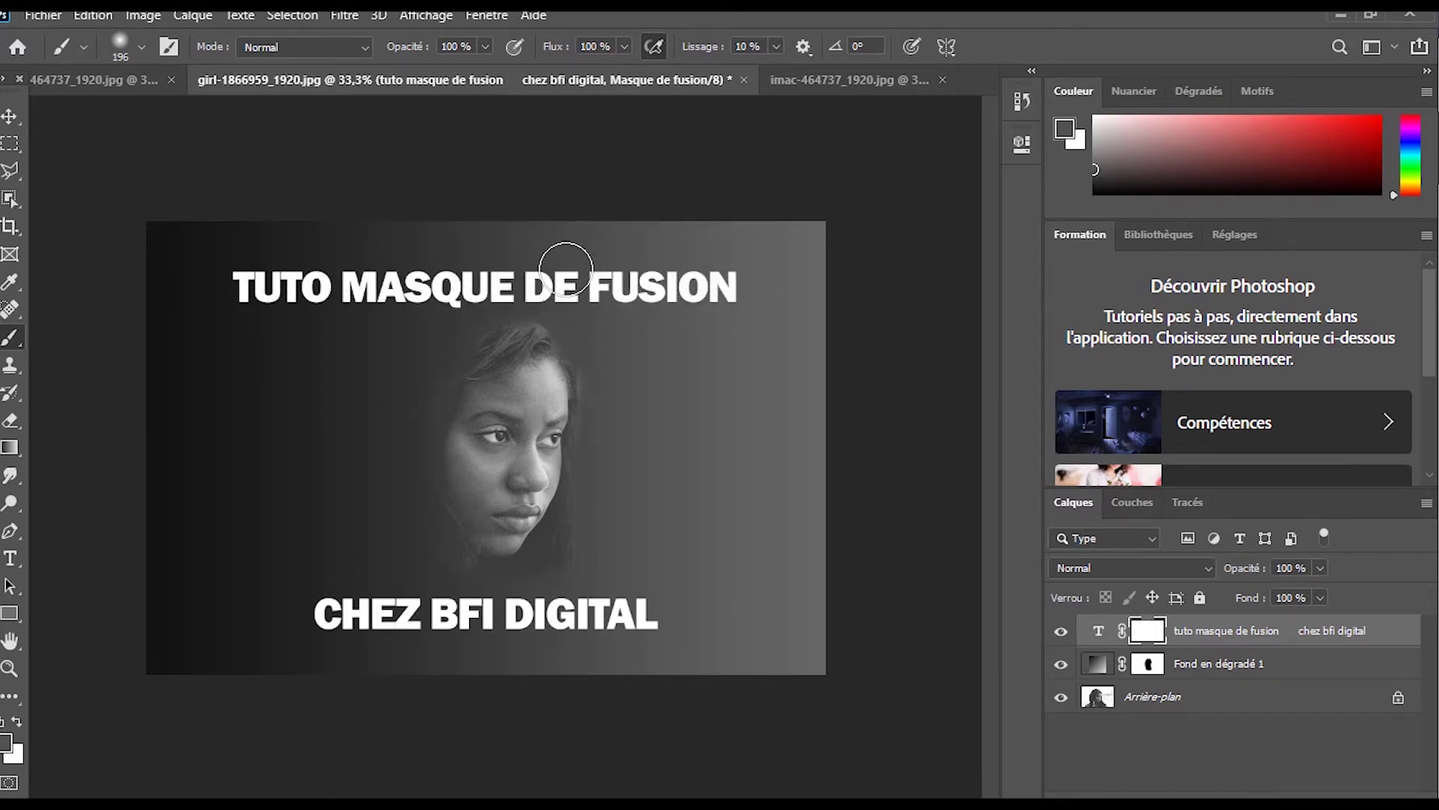
click(1064, 129)
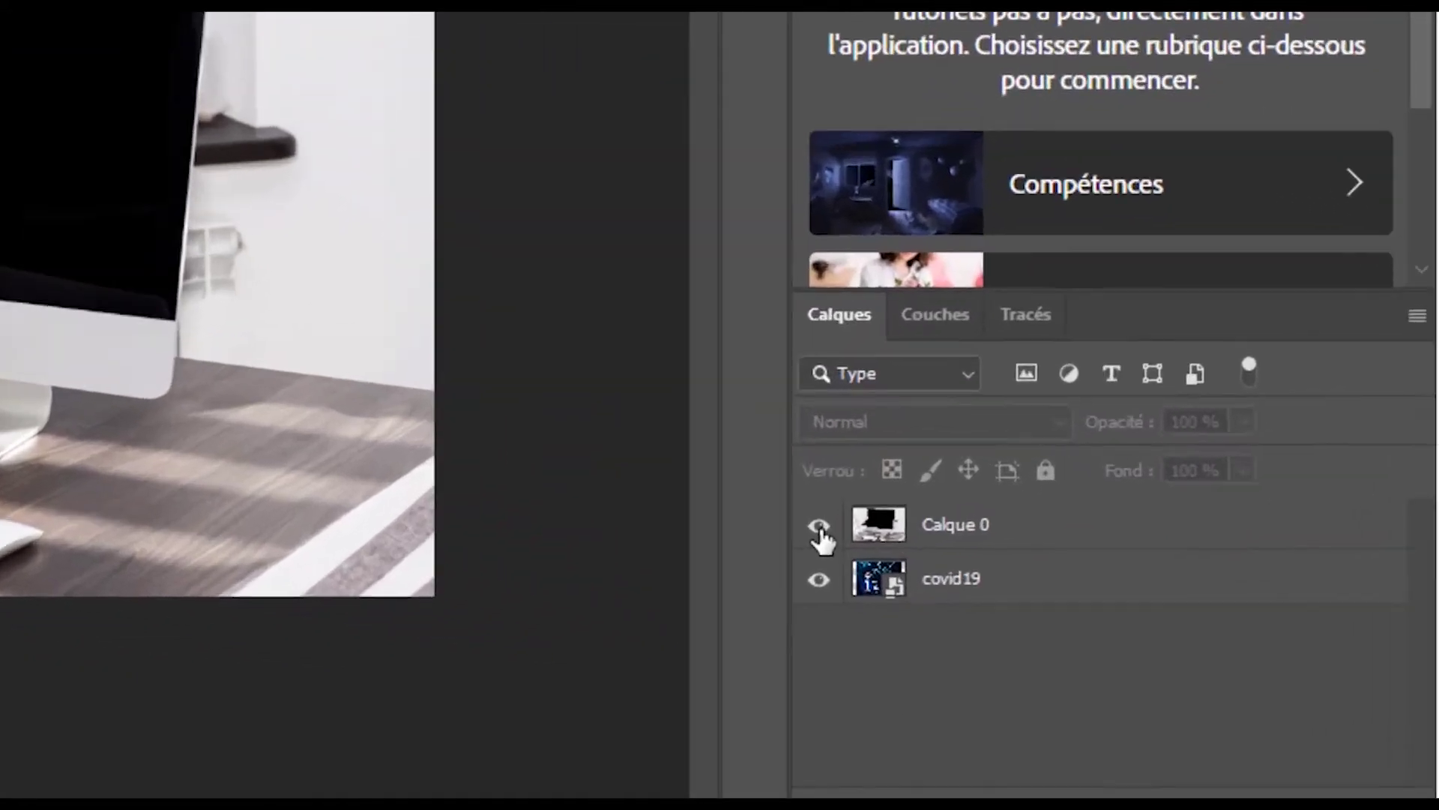
Hide and show the desk photo layer to check the covid19 image beneath it, and rename the photo layer as imac
click(1061, 634)
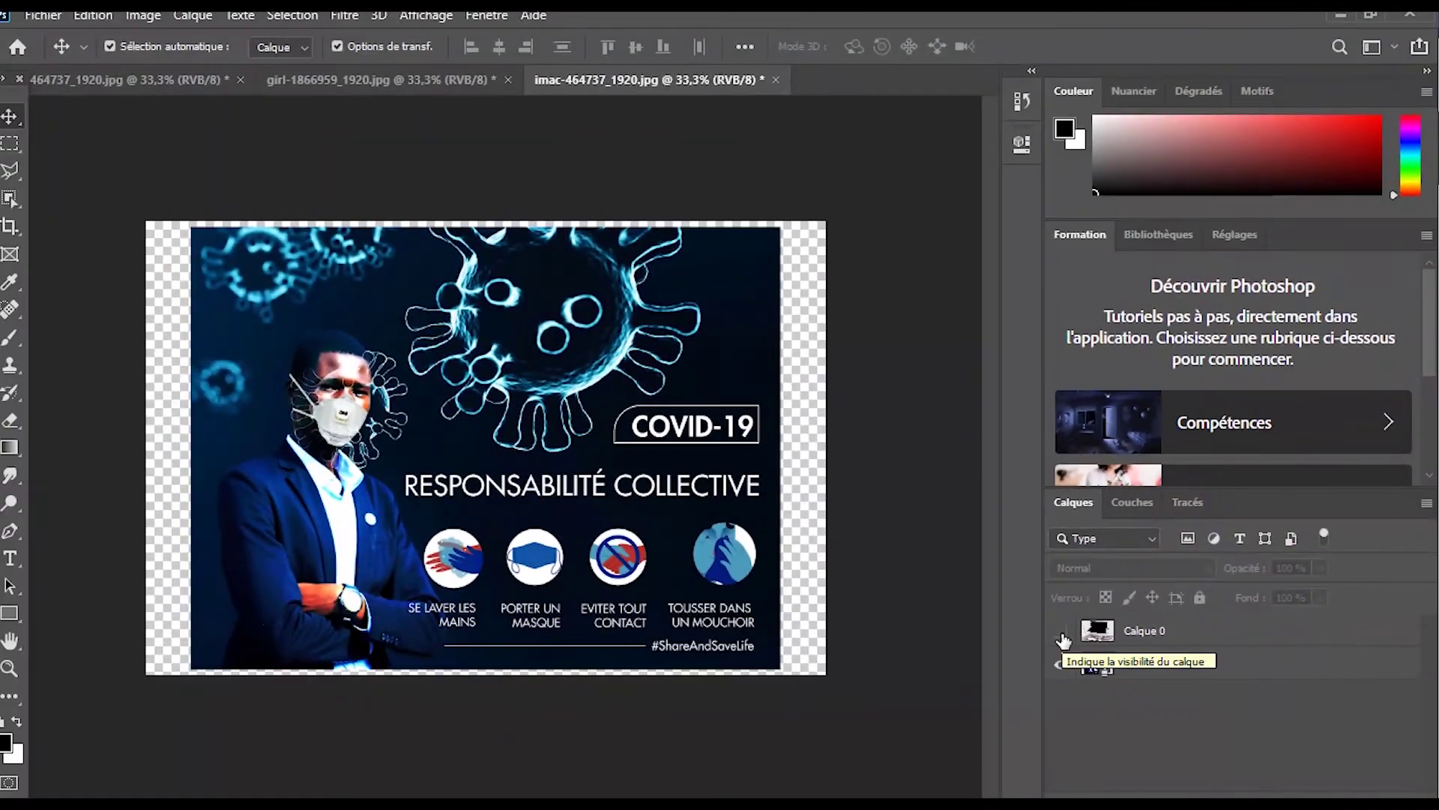
click(1062, 635)
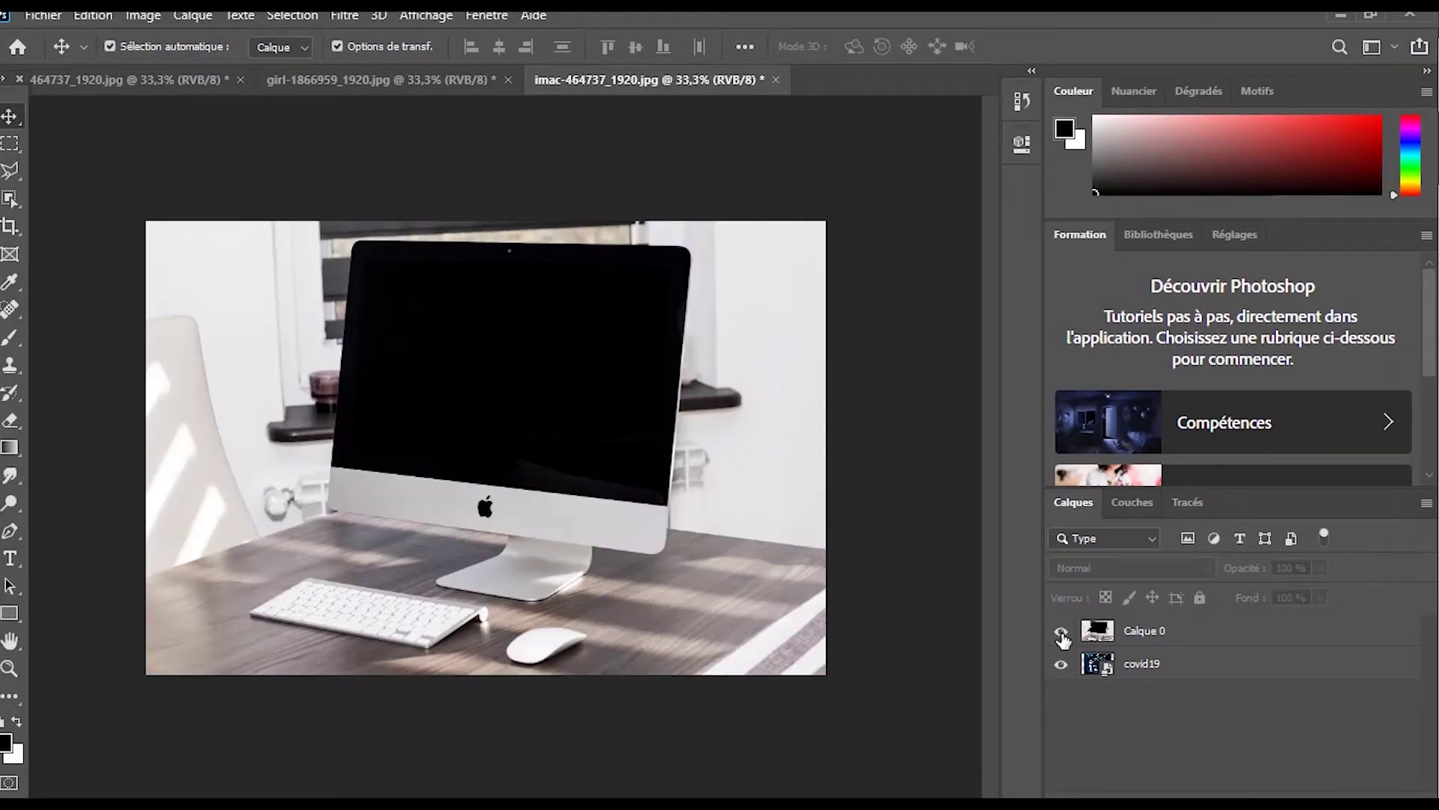
double_click(1151, 633)
text(c)
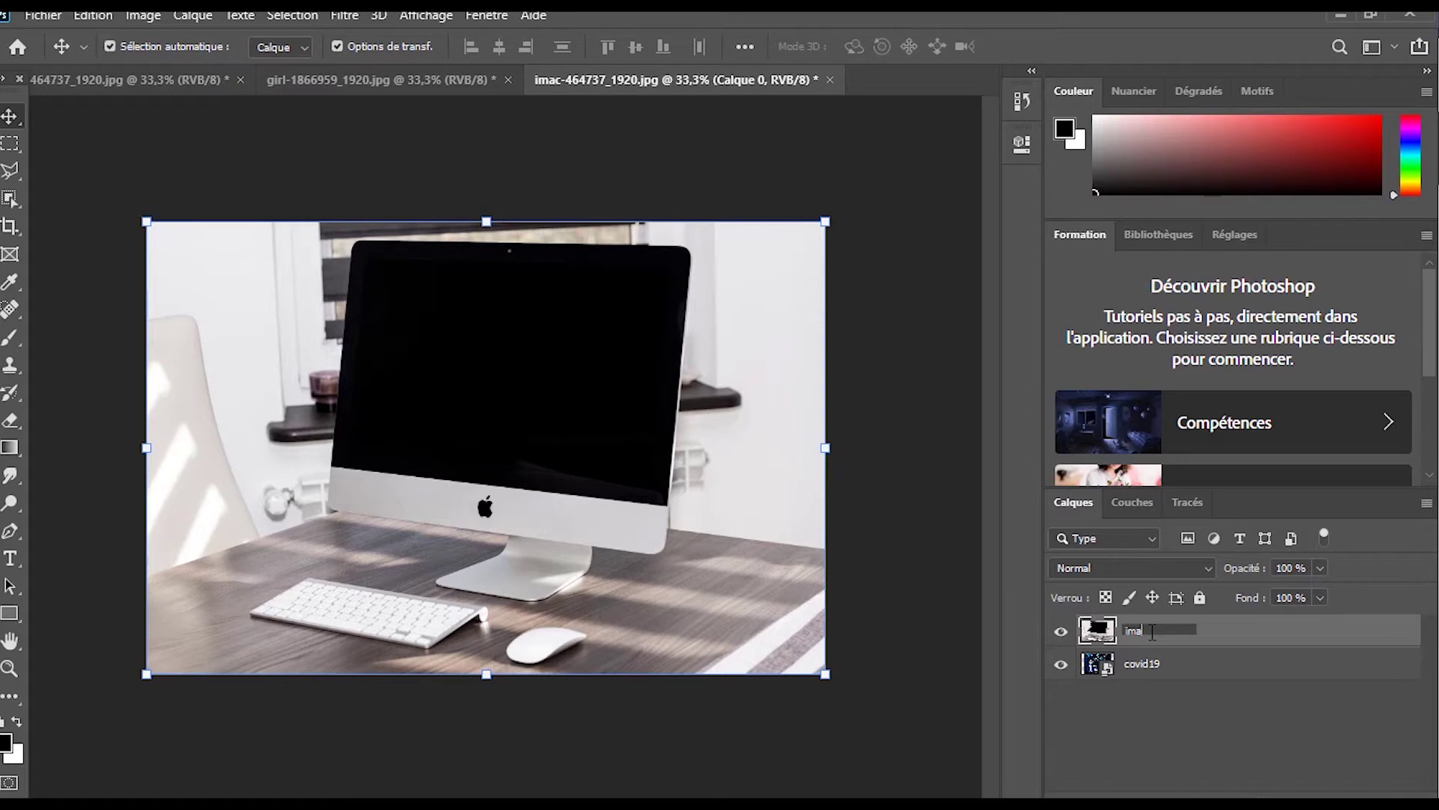
key(Return)
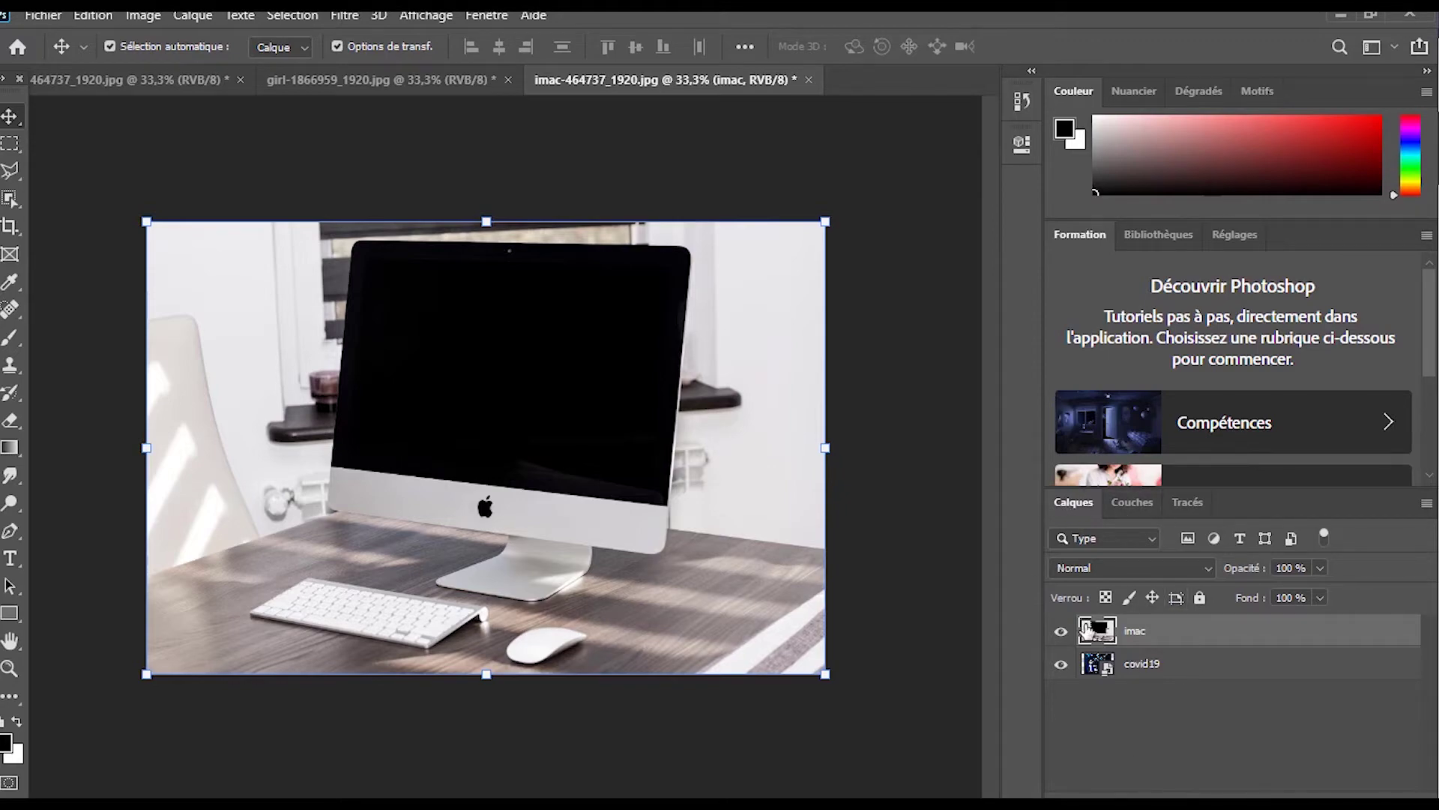
click(488, 17)
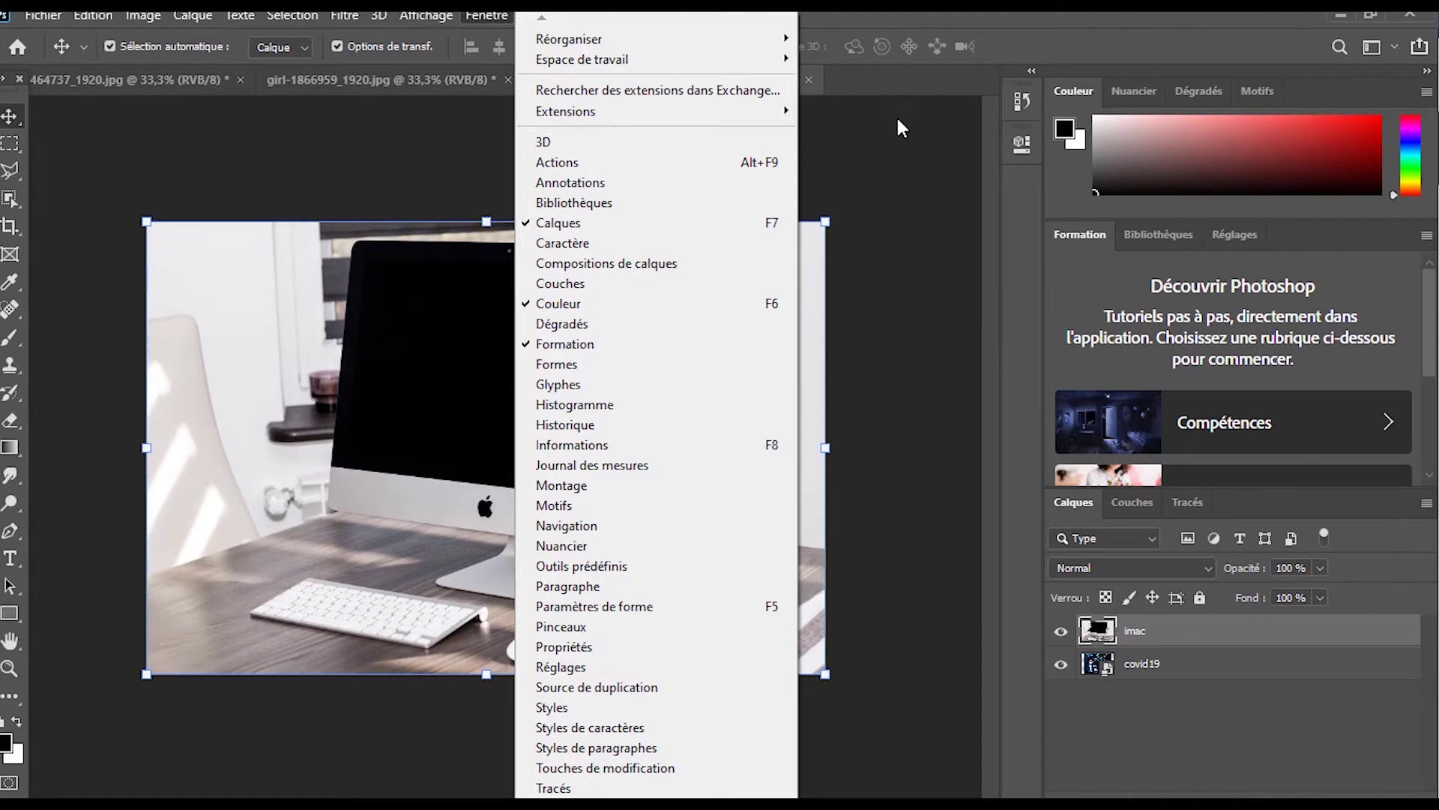
click(862, 11)
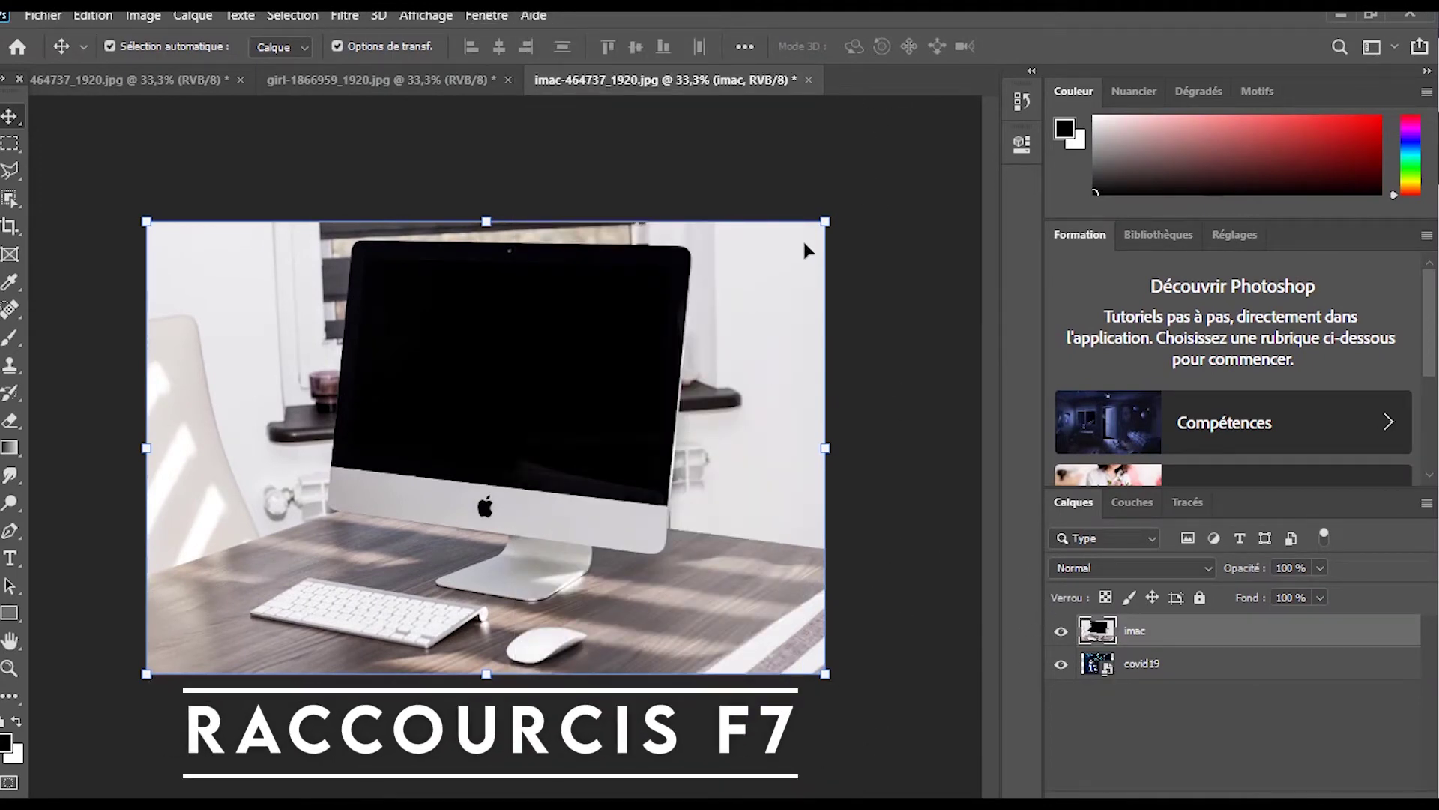
click(868, 225)
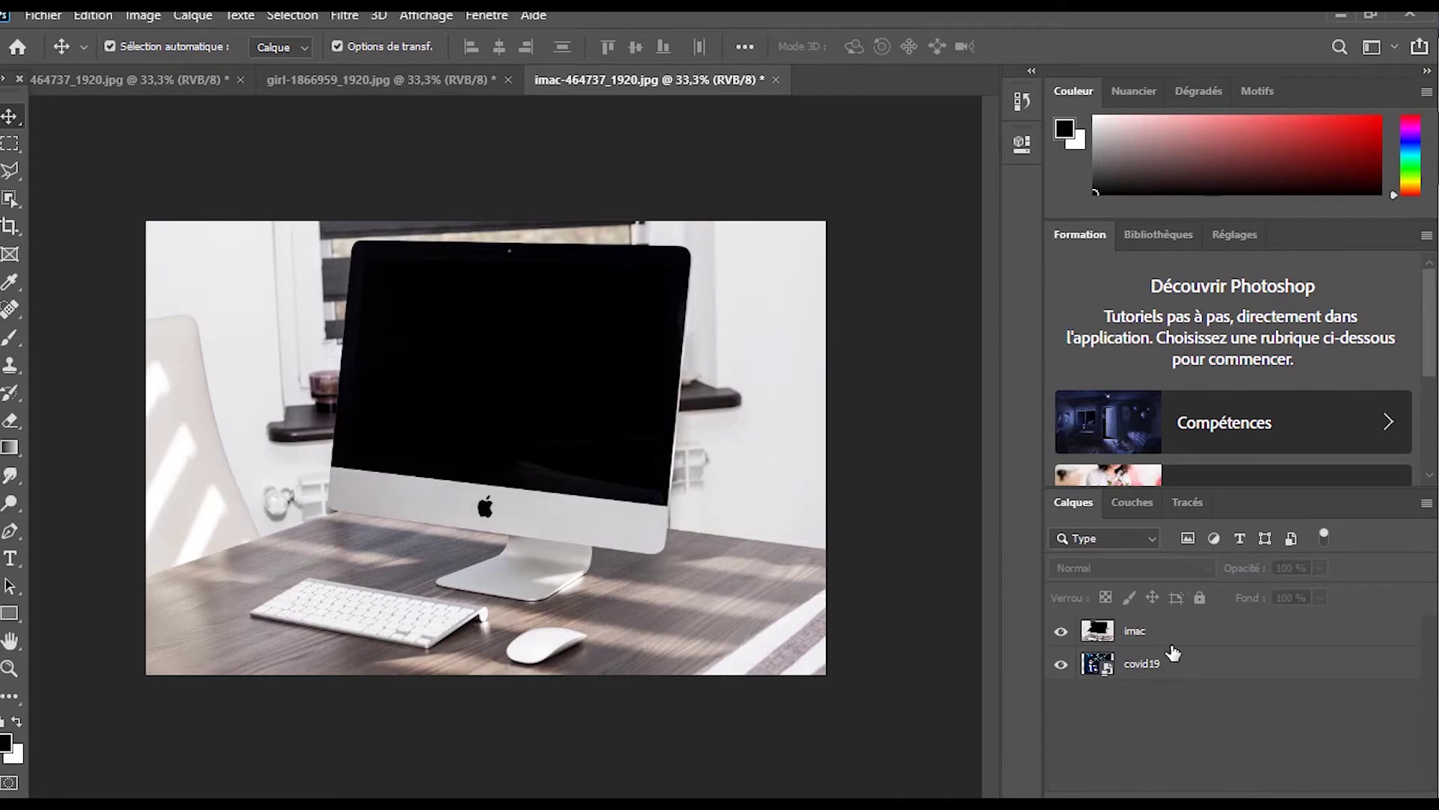
Add a white layer mask to the imac layer
click(1136, 633)
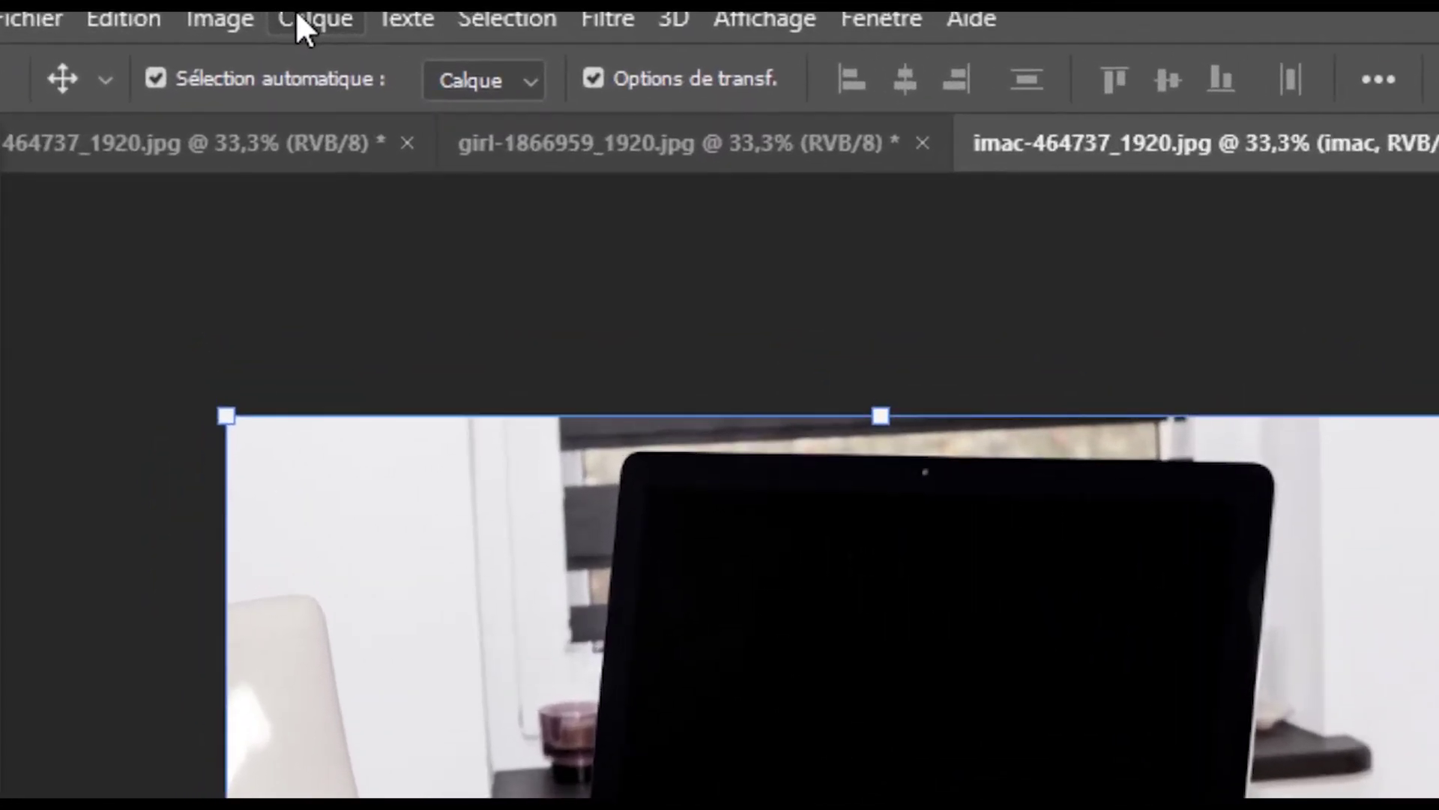
click(297, 15)
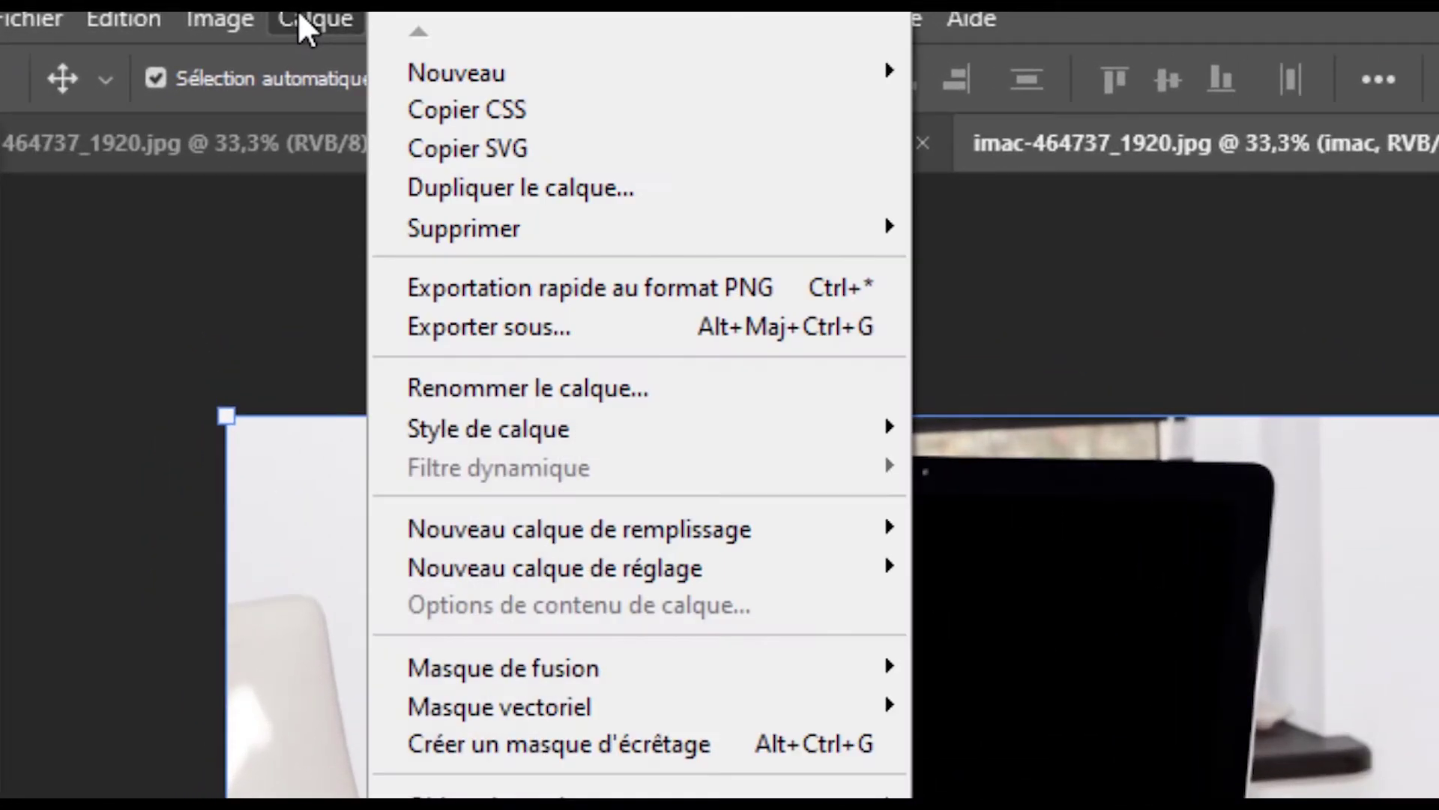
mouse_move(623, 675)
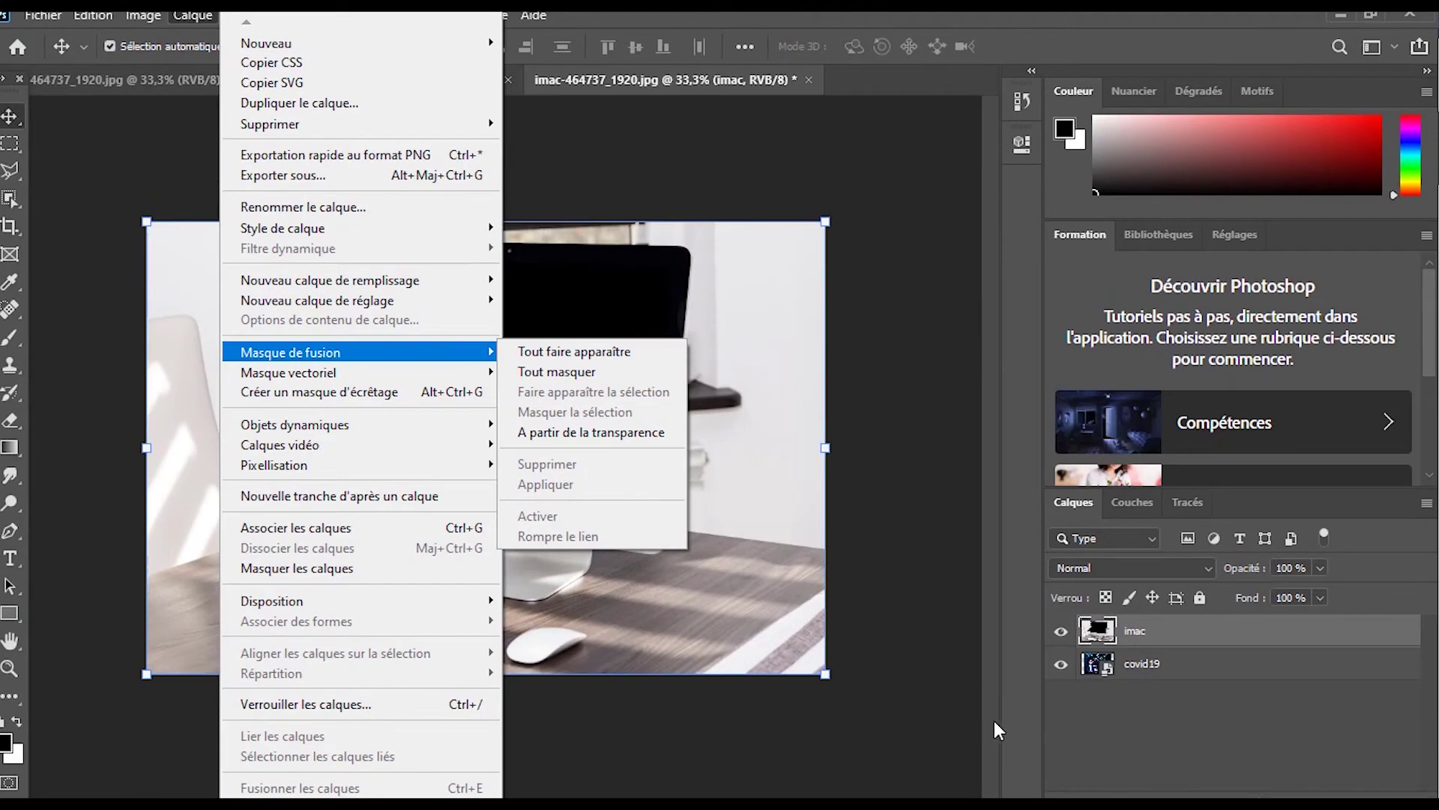
click(891, 707)
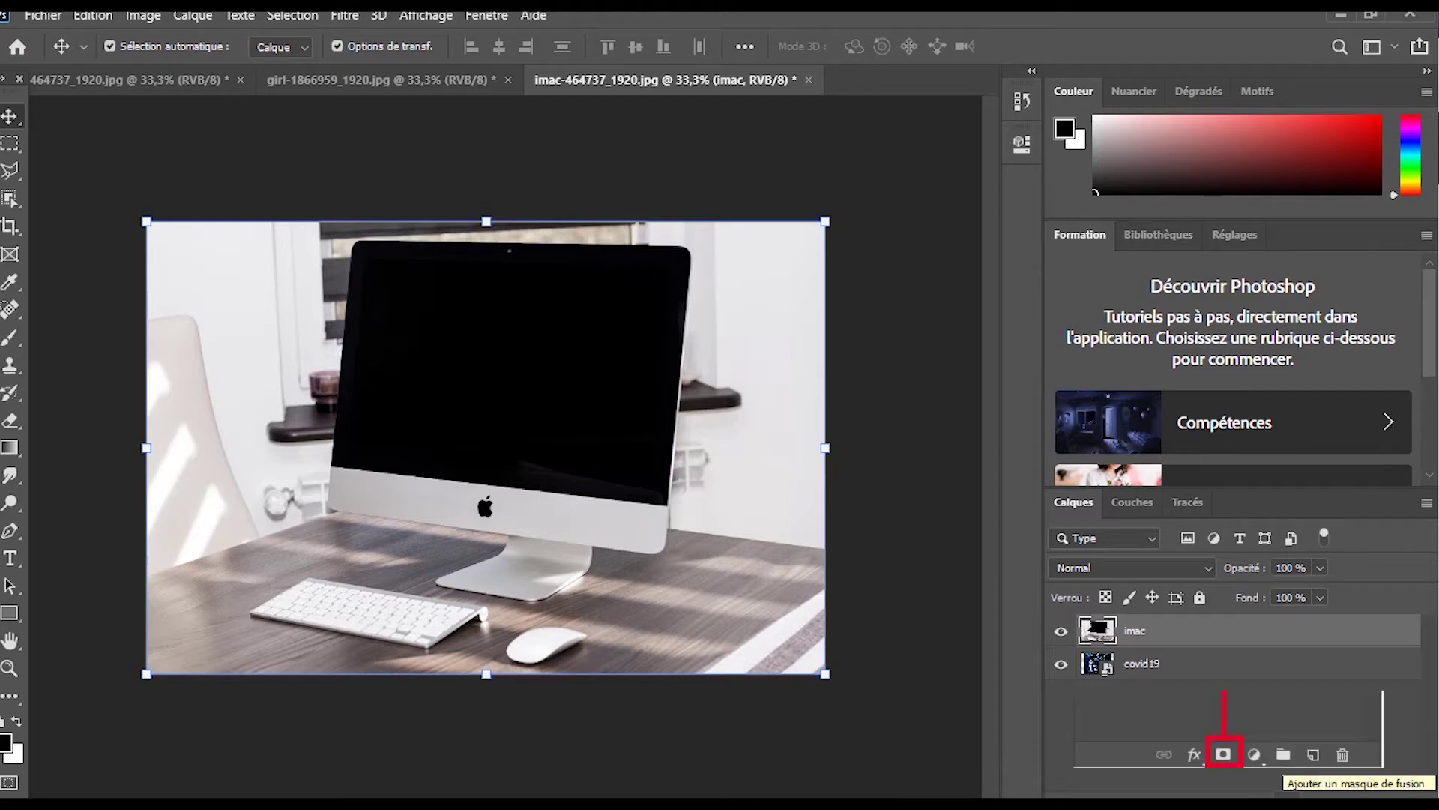
click(1223, 754)
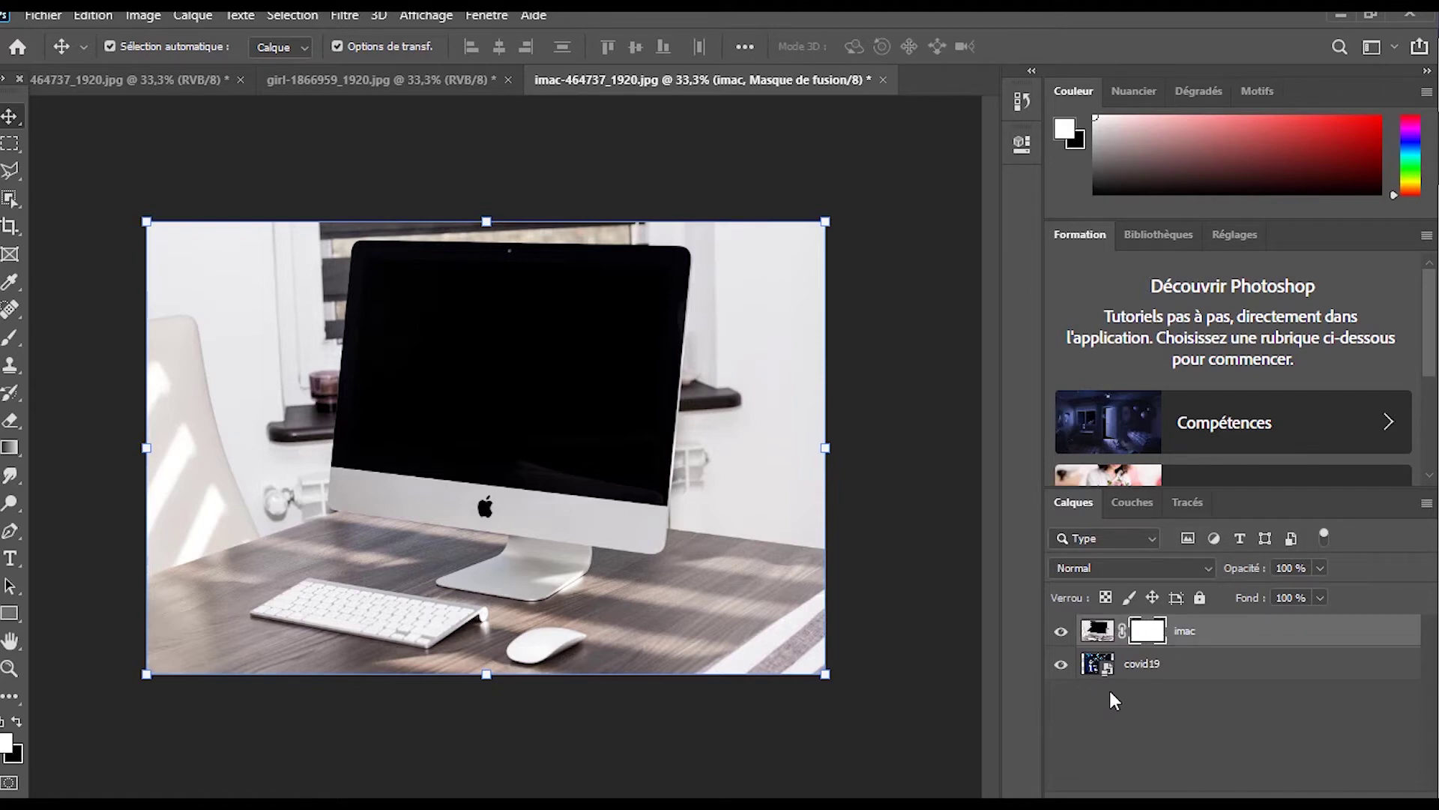
Target the imac layer's mask rather than its image, and make black the foreground colour
click(1137, 669)
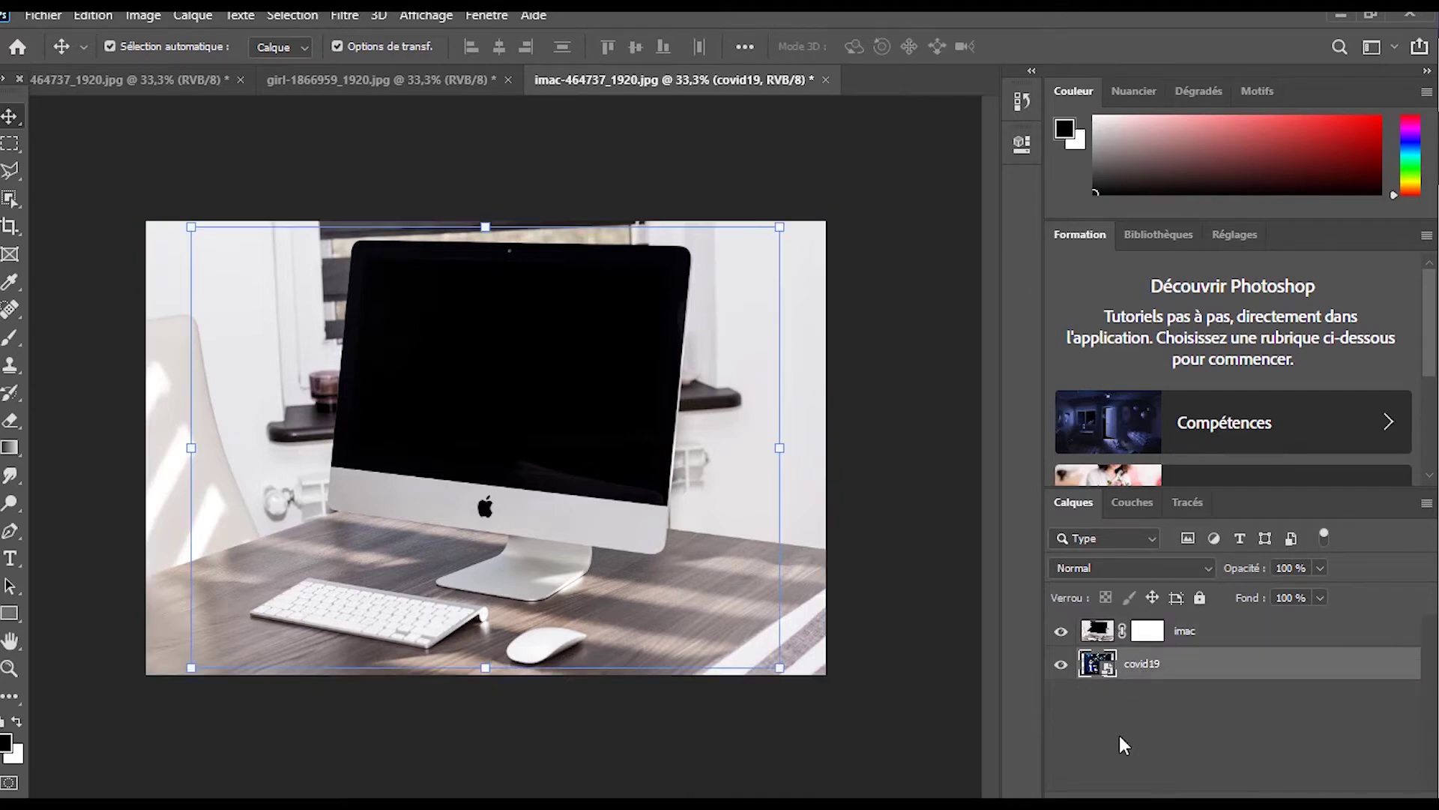
click(1147, 632)
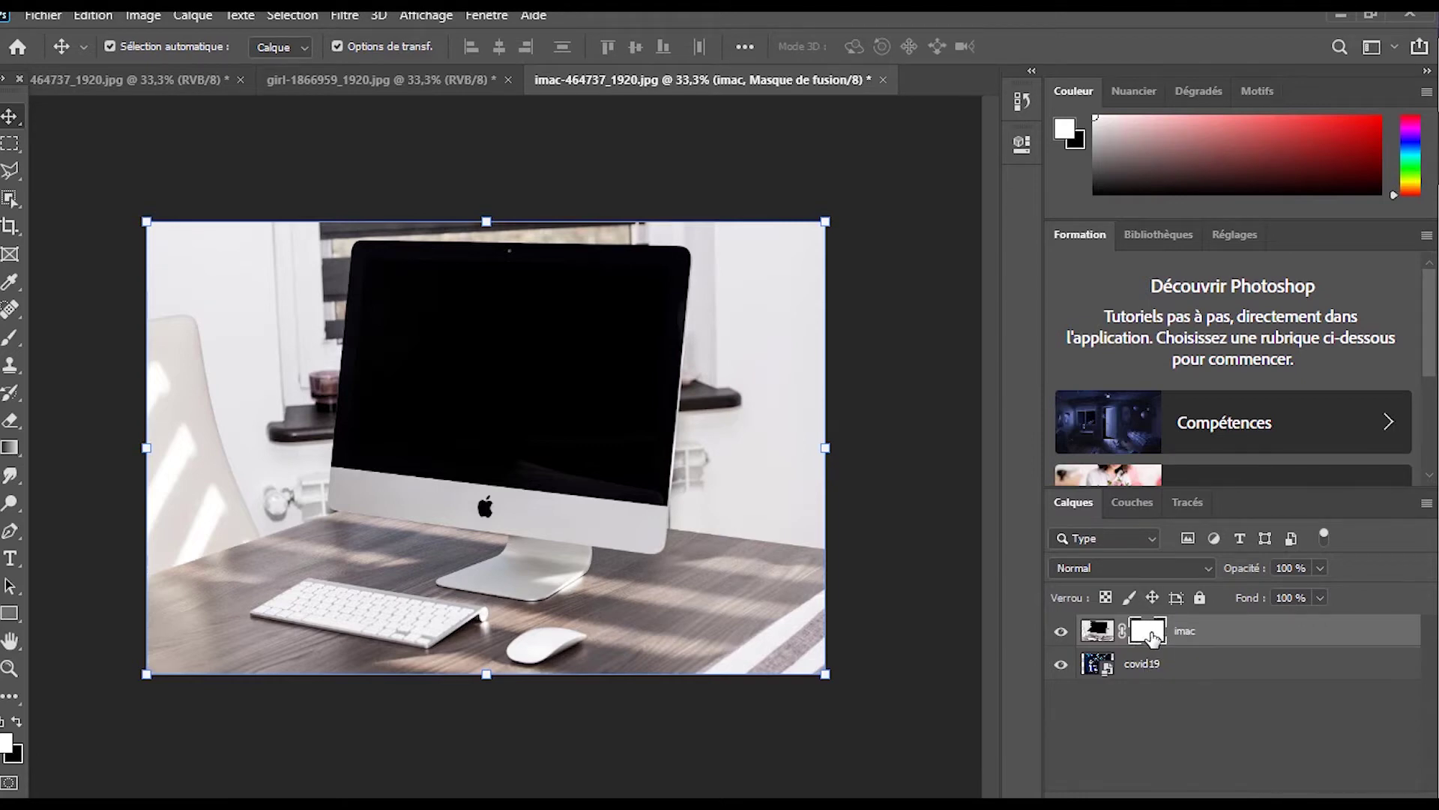
click(1099, 632)
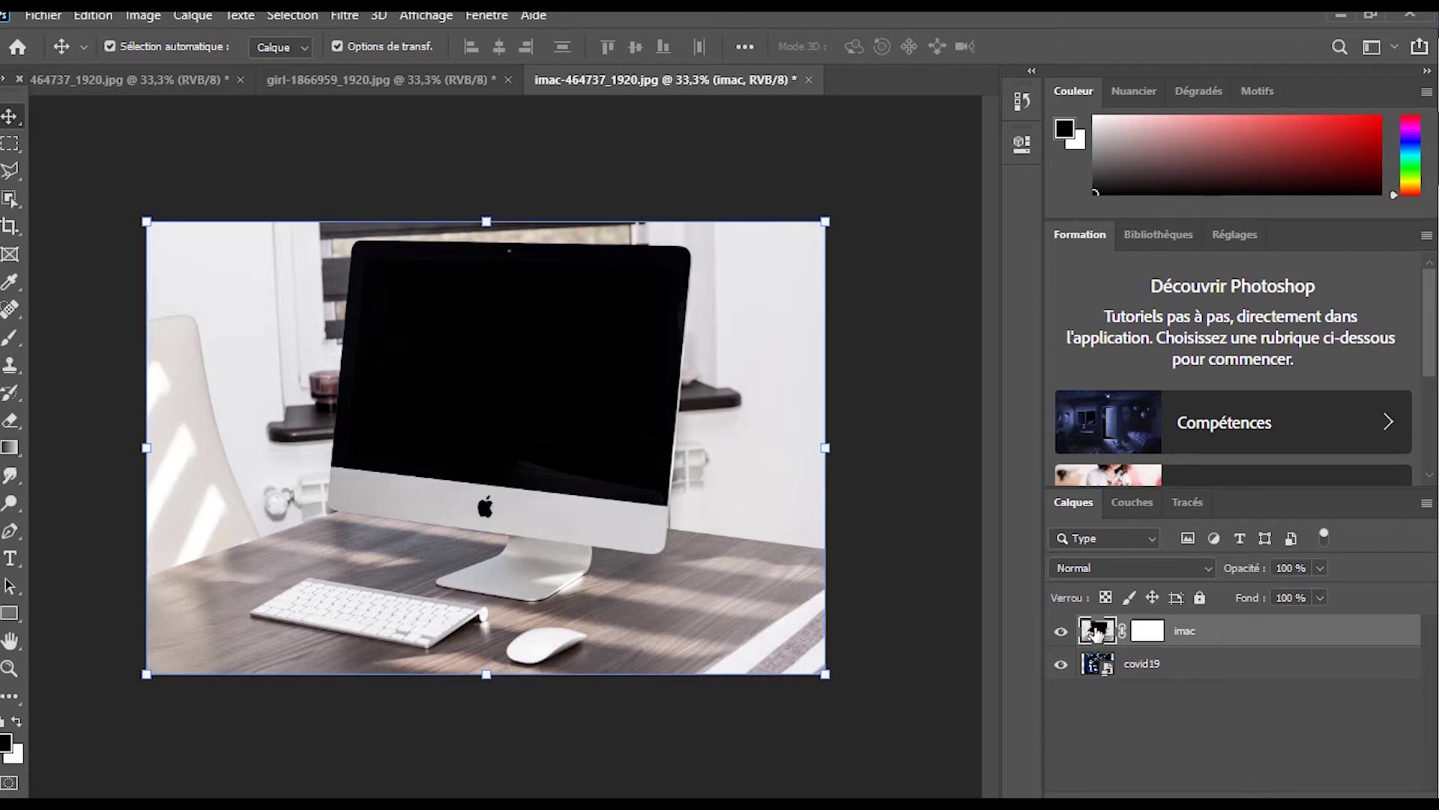
click(1145, 634)
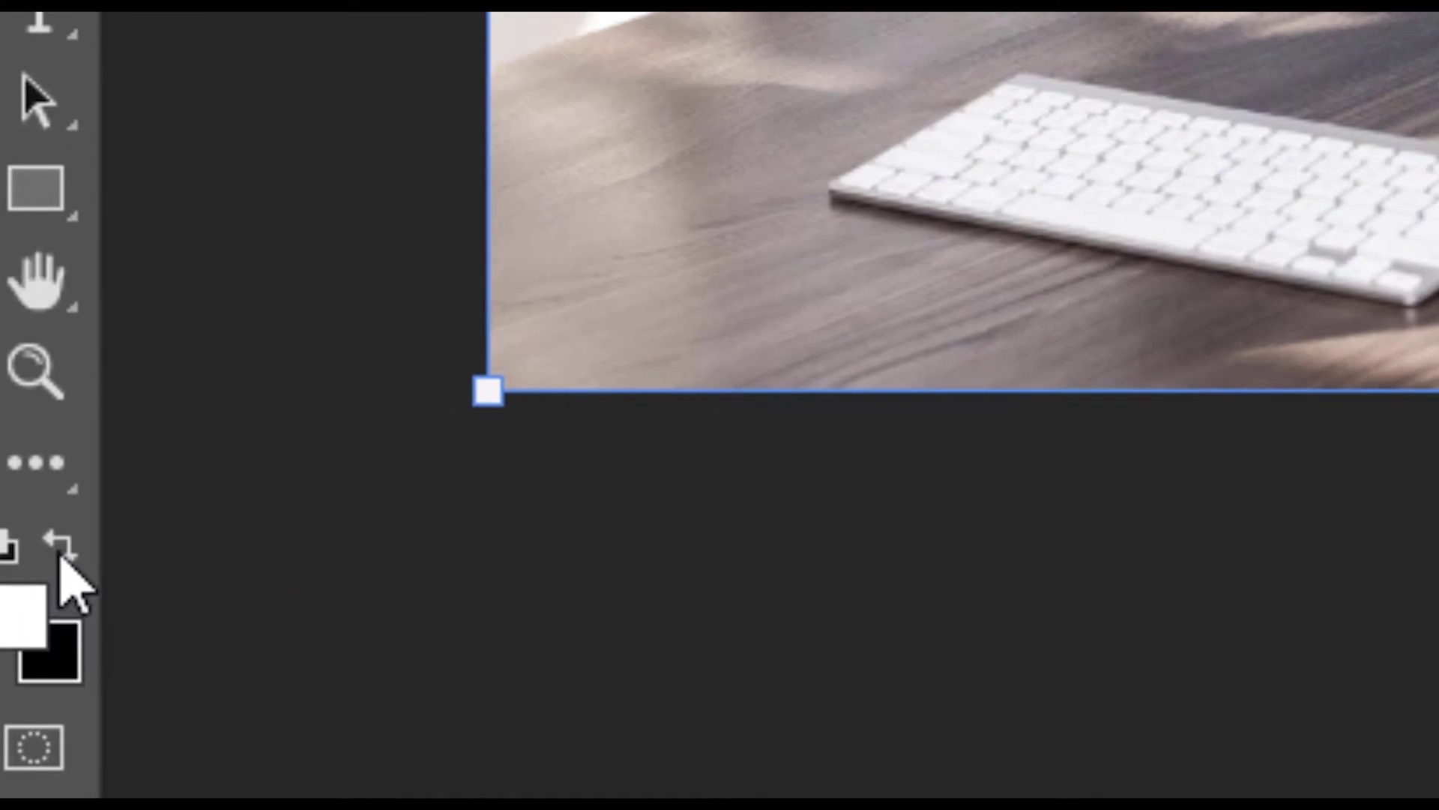
click(60, 555)
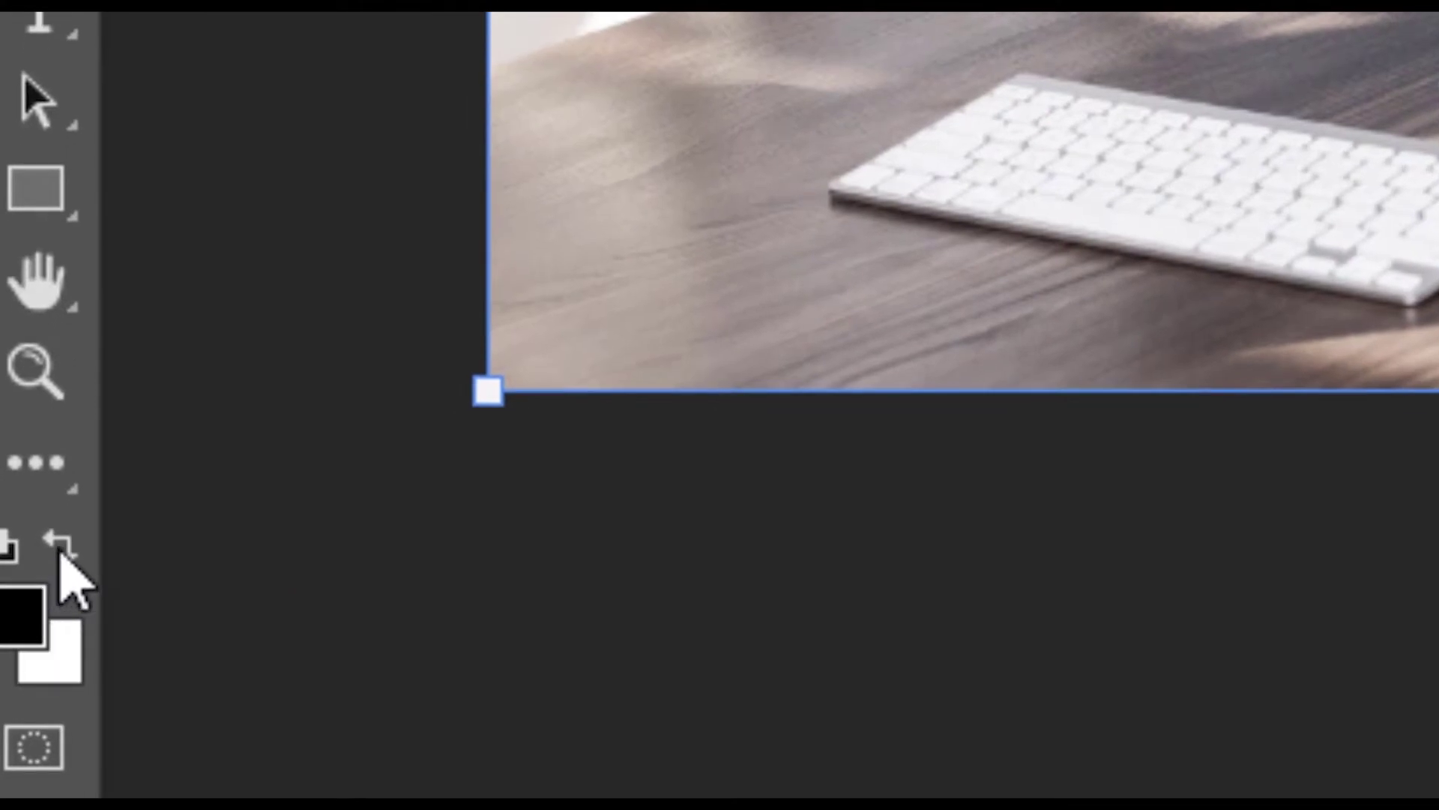
click(63, 556)
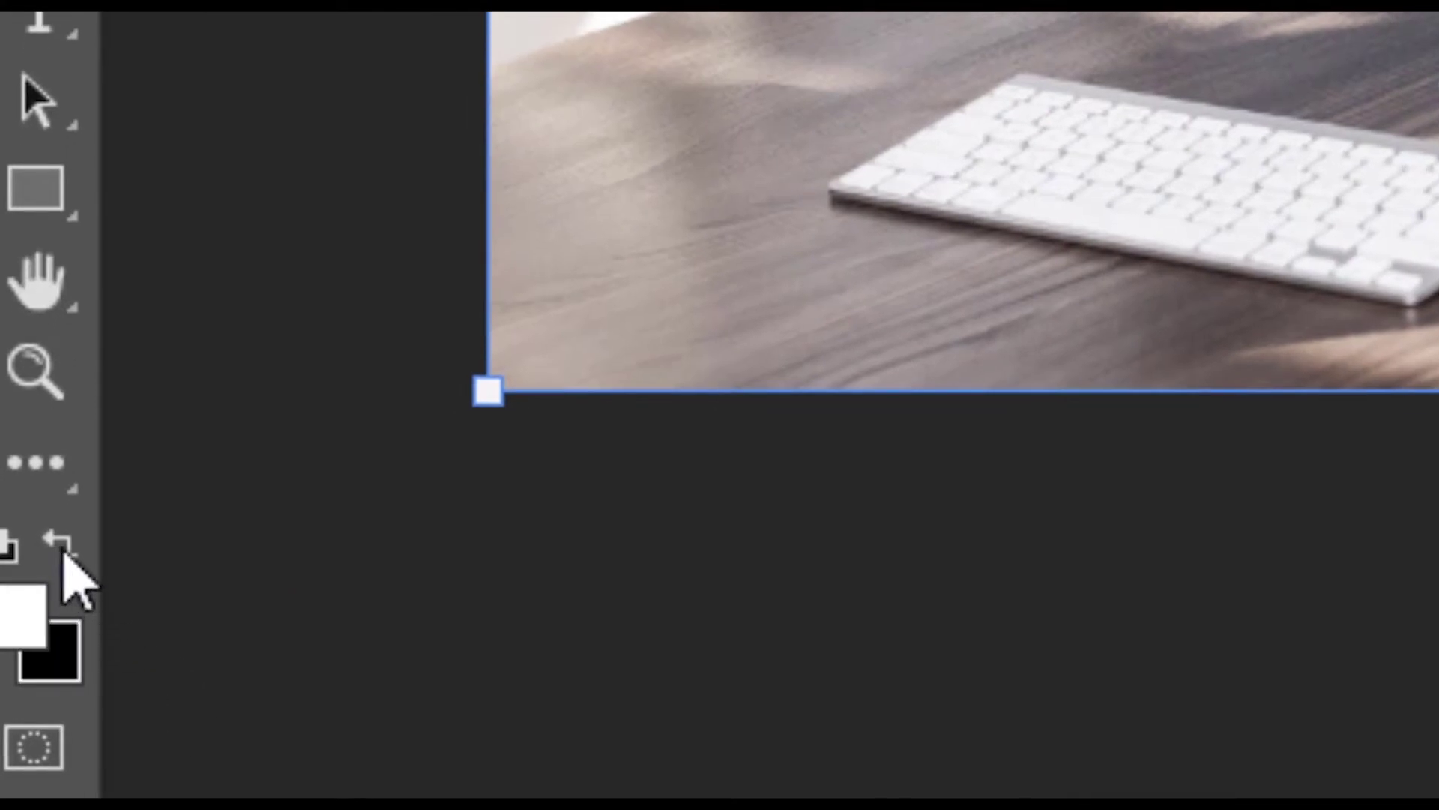
click(63, 556)
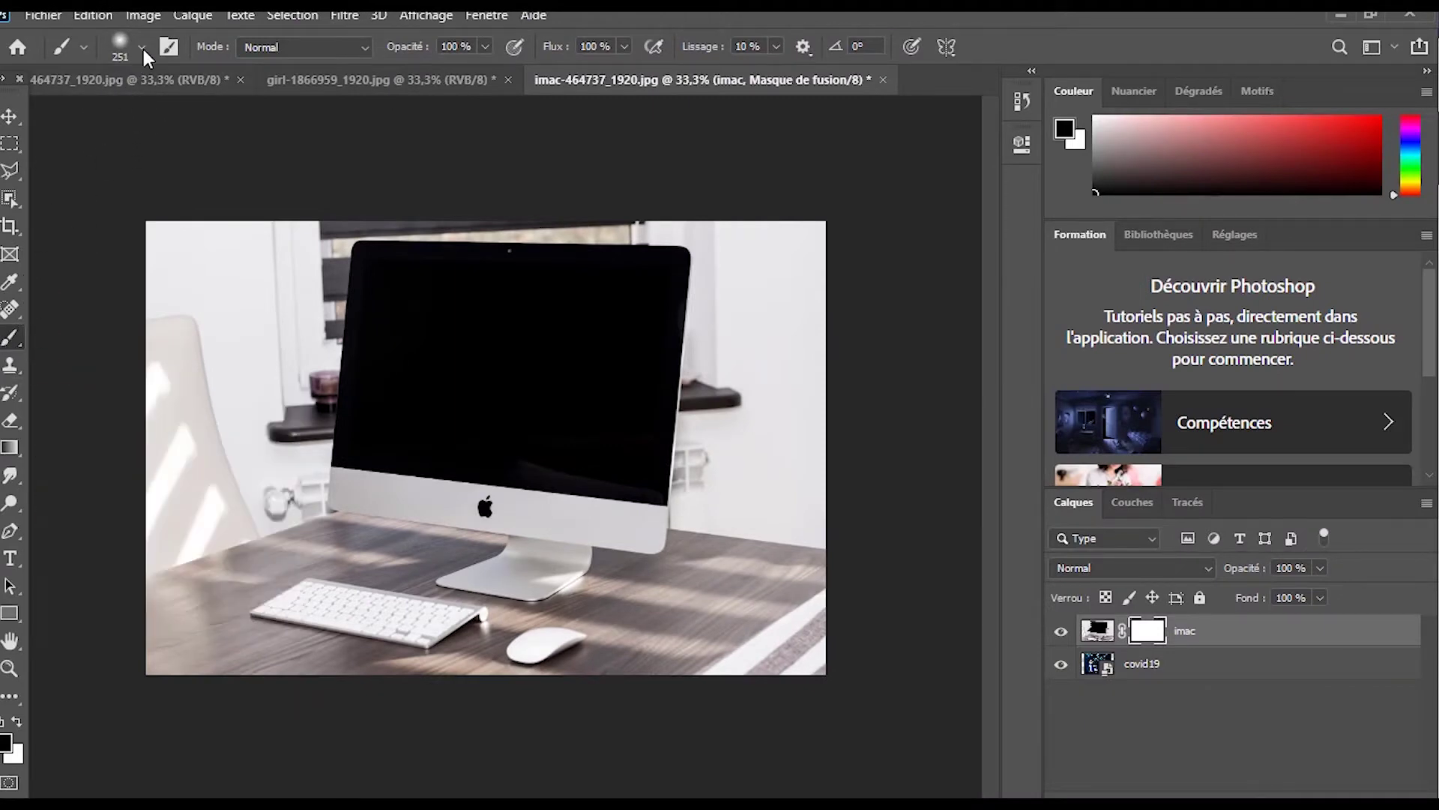
Choose the soft round brush with a size of 251 px and 0 % hardness
click(141, 46)
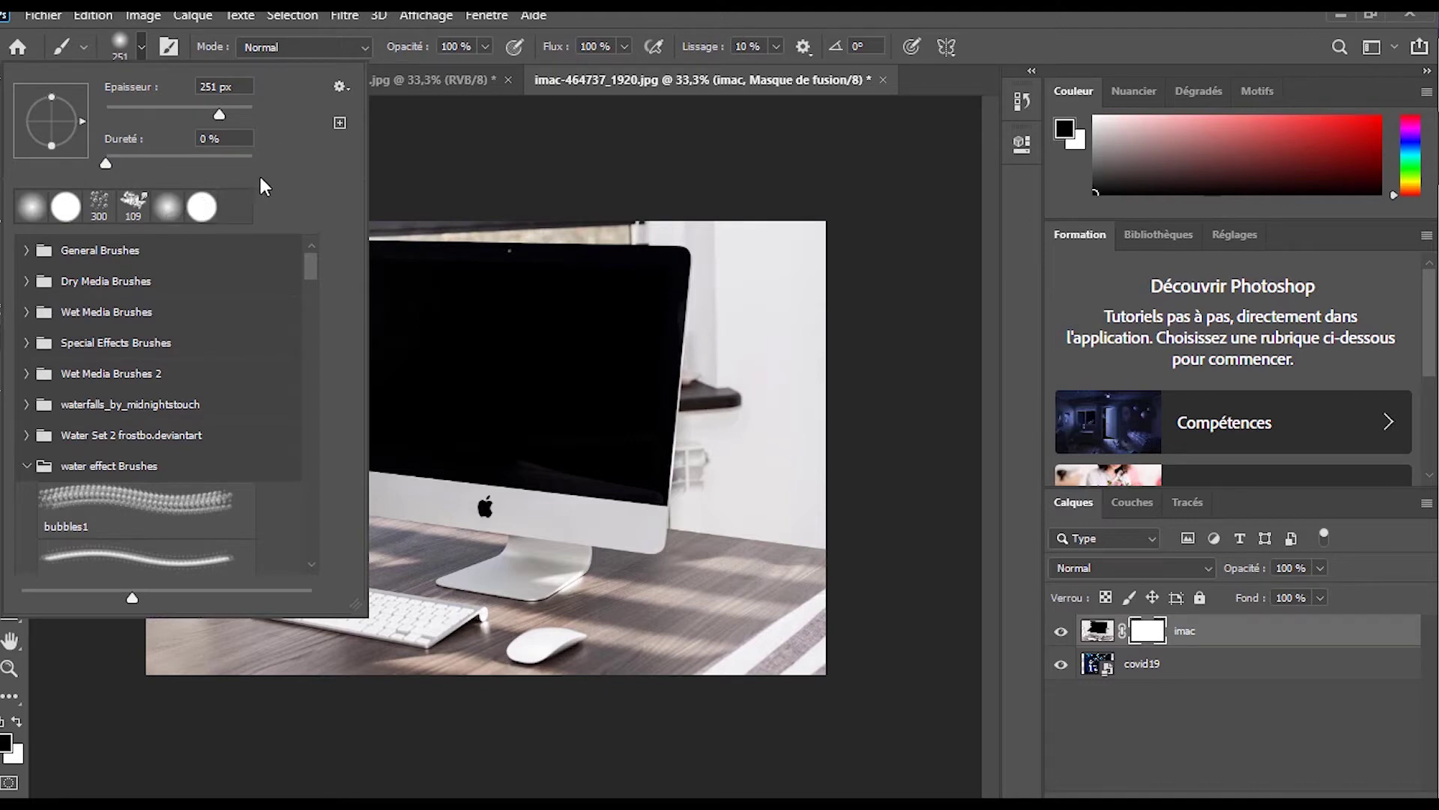
click(168, 212)
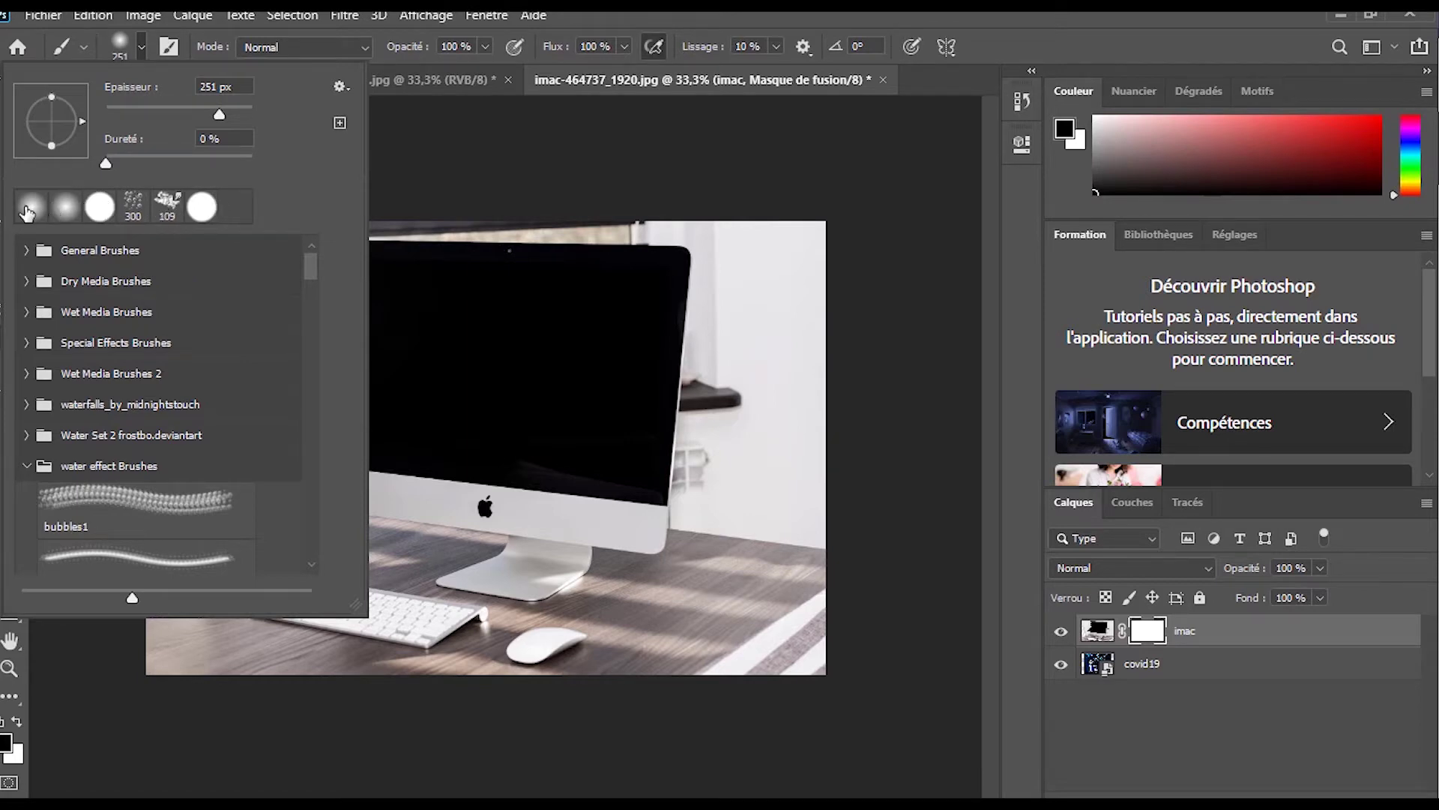
click(142, 48)
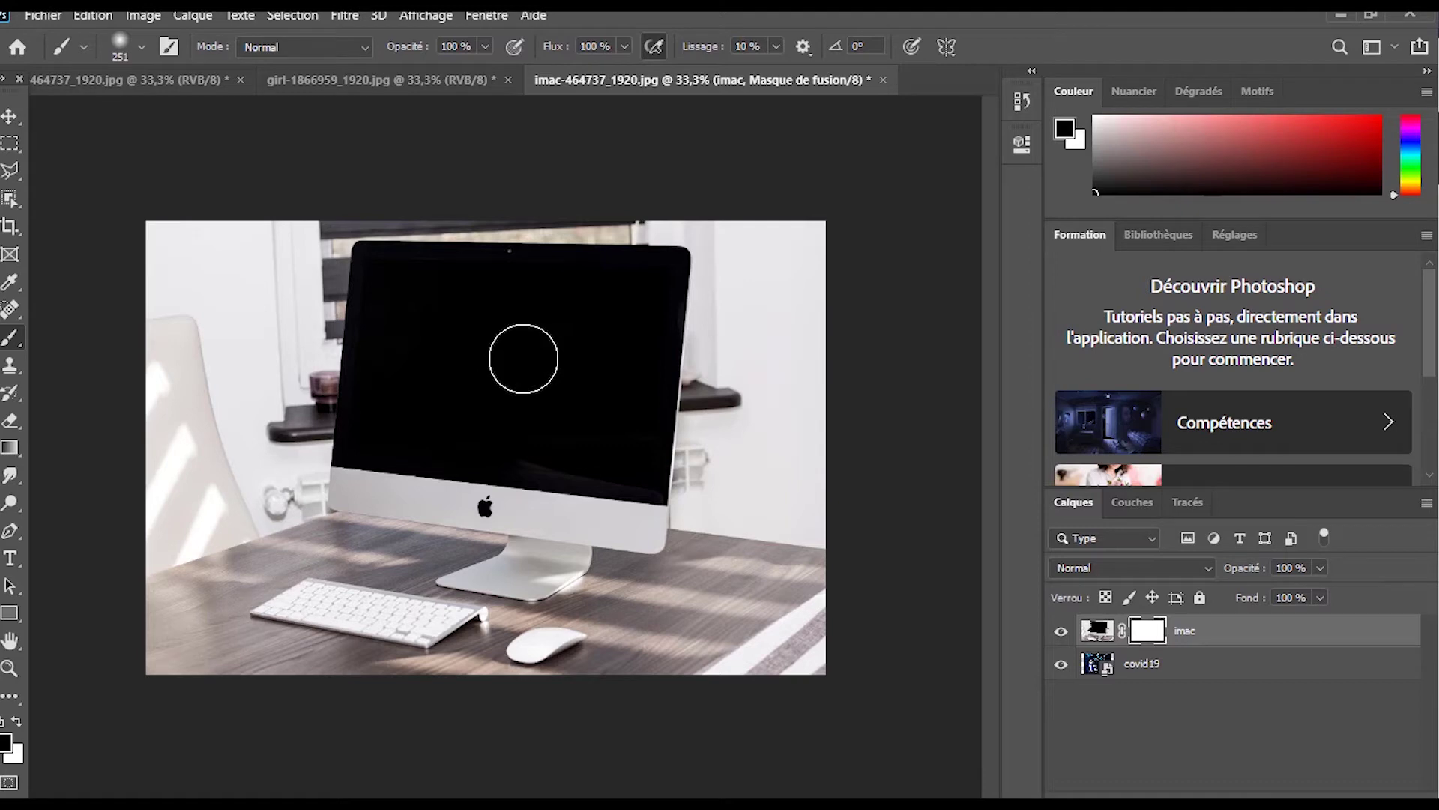
Reduce the brush size to 106 px and paint a small spot on the imac mask near the middle of the monitor screen
click(141, 47)
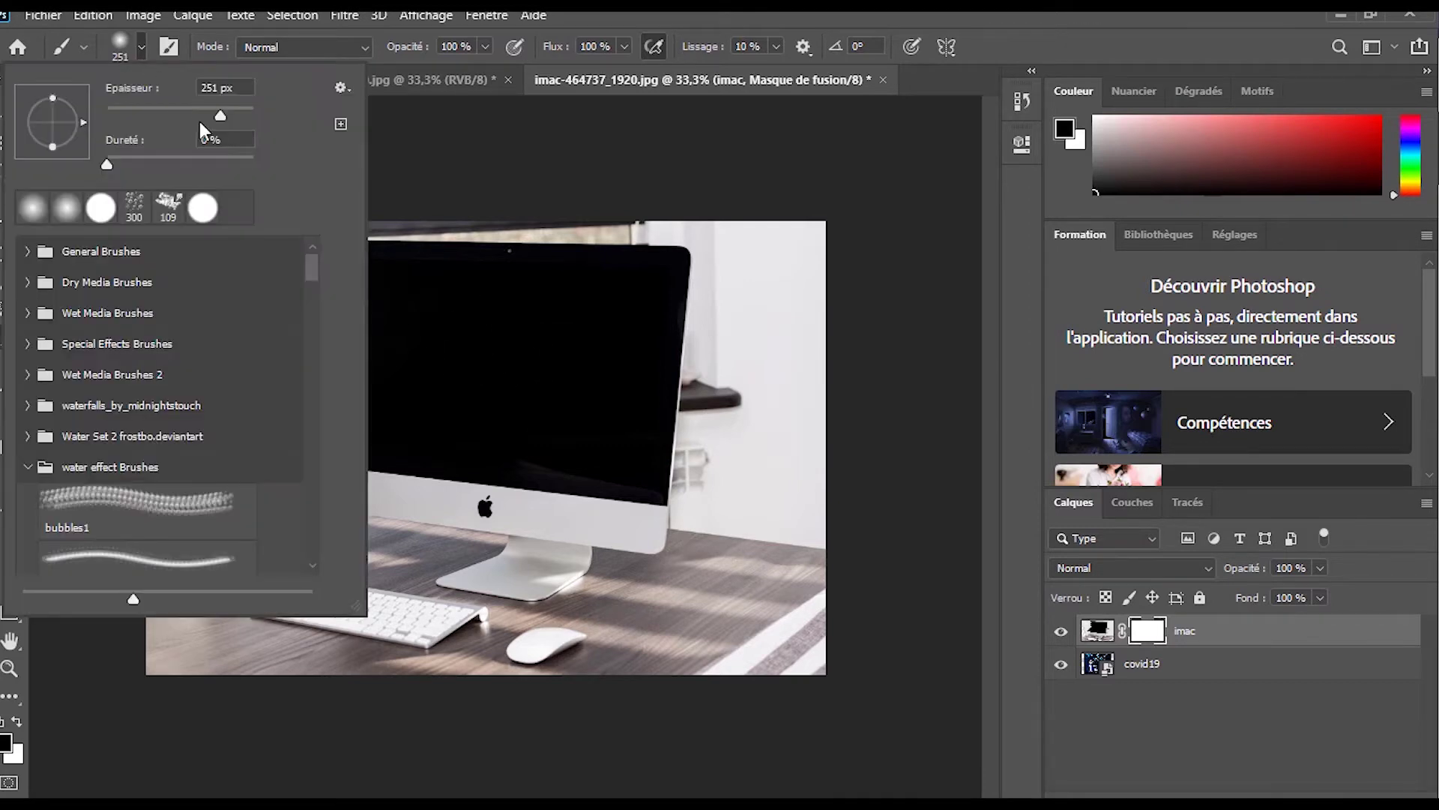
drag(218, 119, 183, 132)
click(488, 347)
drag(488, 347, 512, 369)
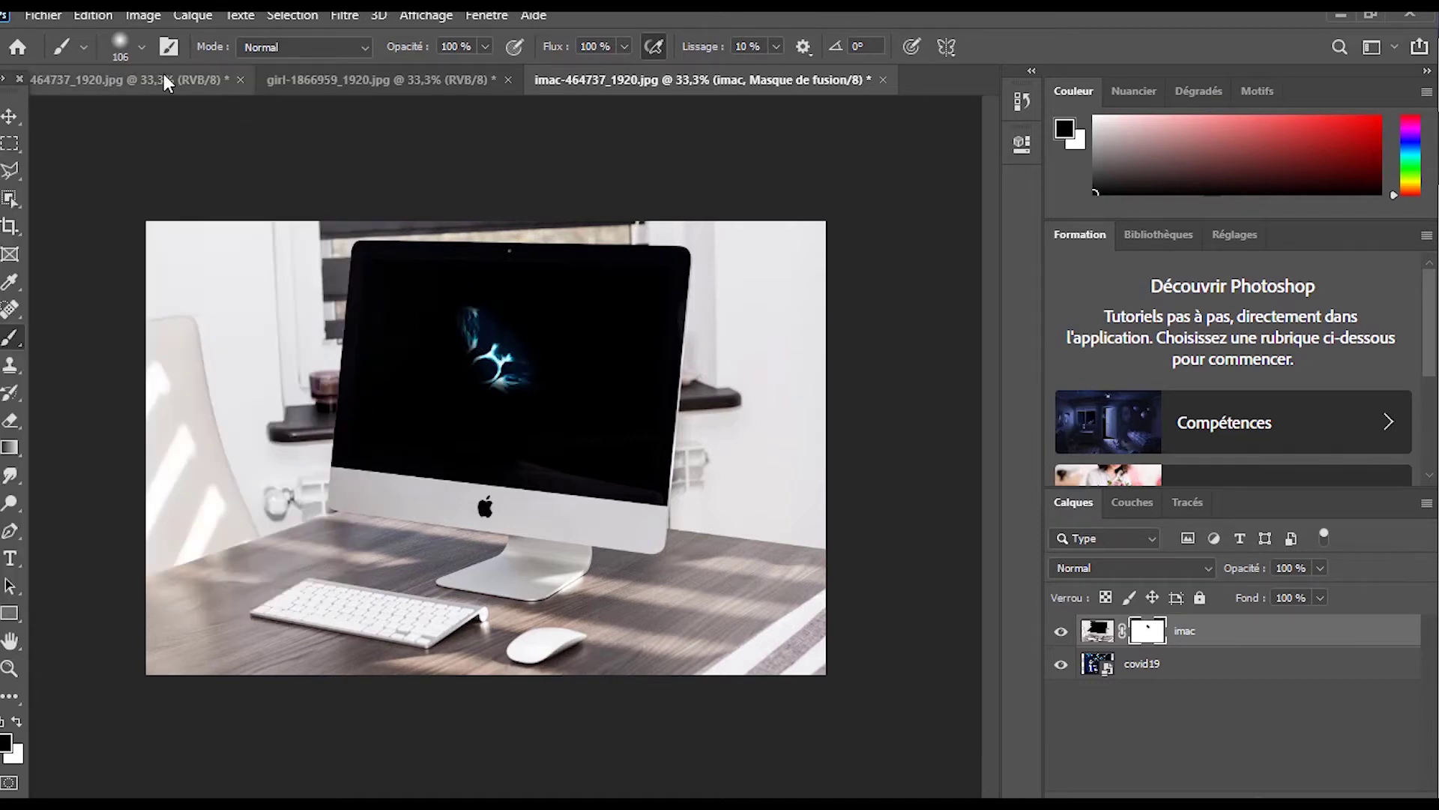
Set the brush size to 196 px and paint black across the monitor screen on the imac mask to reveal the covid19 image
click(143, 46)
drag(178, 117, 215, 117)
click(489, 322)
mouse_move(498, 344)
mouse_down()
mouse_move(535, 350)
mouse_move(503, 376)
mouse_move(534, 397)
mouse_move(454, 399)
mouse_move(410, 353)
mouse_move(437, 350)
mouse_move(472, 313)
mouse_move(580, 344)
mouse_move(602, 391)
mouse_move(579, 440)
mouse_move(433, 428)
mouse_move(392, 360)
mouse_move(432, 308)
mouse_move(390, 293)
mouse_move(435, 284)
mouse_move(518, 311)
mouse_move(598, 303)
mouse_move(553, 296)
mouse_move(632, 312)
mouse_move(640, 412)
mouse_move(583, 474)
mouse_move(606, 464)
mouse_move(625, 478)
mouse_move(407, 457)
mouse_move(370, 433)
mouse_move(357, 321)
mouse_move(405, 269)
mouse_move(641, 270)
mouse_move(669, 377)
mouse_move(641, 488)
mouse_move(368, 450)
mouse_move(358, 401)
mouse_move(603, 374)
mouse_up()
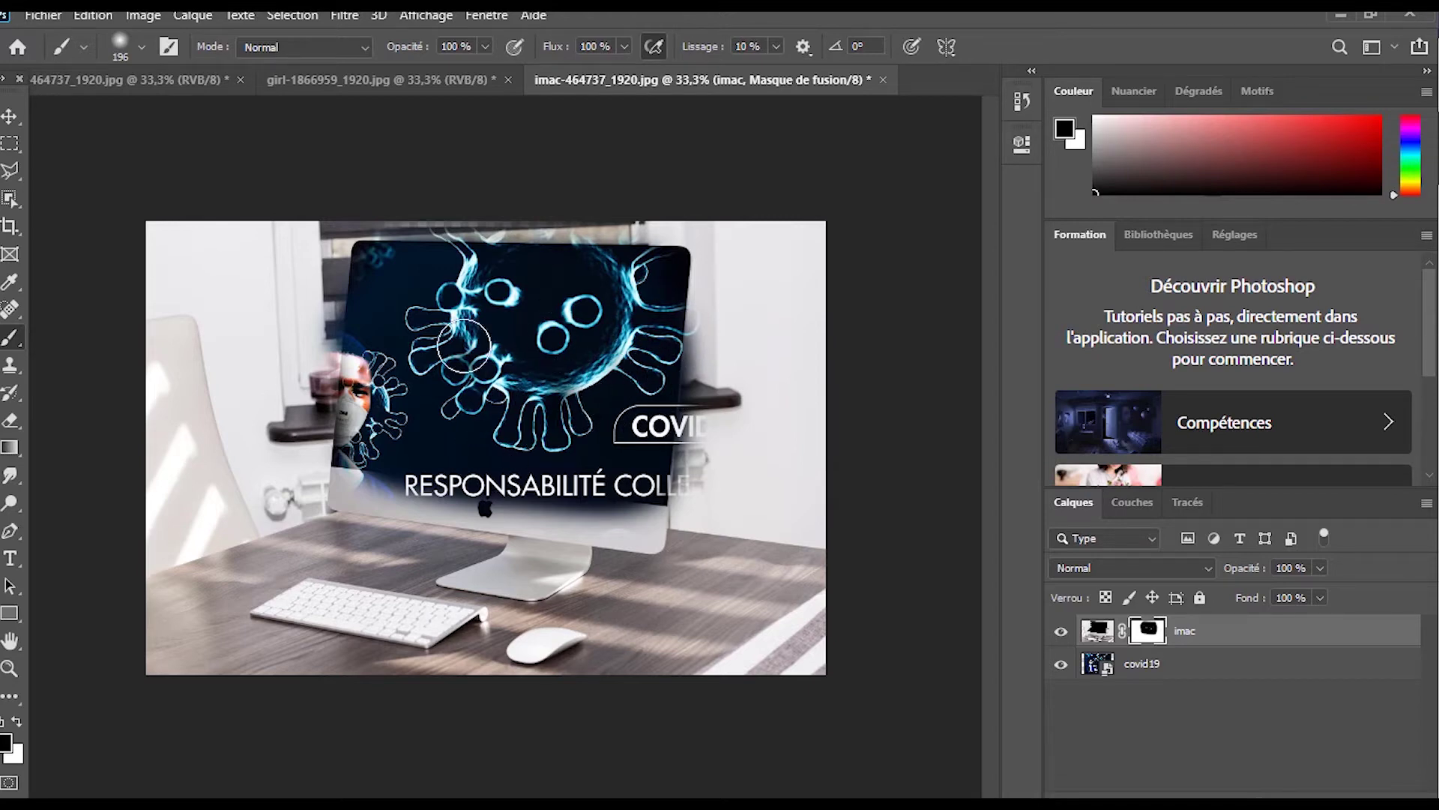
Paint white on the imac mask around the monitor's edges and across its screen to restore the desk photo
click(17, 721)
mouse_move(705, 338)
mouse_down()
mouse_move(710, 447)
mouse_move(720, 306)
mouse_move(700, 489)
mouse_move(725, 395)
mouse_move(689, 541)
mouse_move(720, 486)
mouse_move(287, 517)
mouse_move(335, 232)
mouse_move(309, 510)
mouse_move(293, 451)
mouse_move(384, 521)
mouse_move(693, 512)
mouse_move(371, 494)
mouse_move(621, 541)
mouse_move(655, 529)
mouse_up()
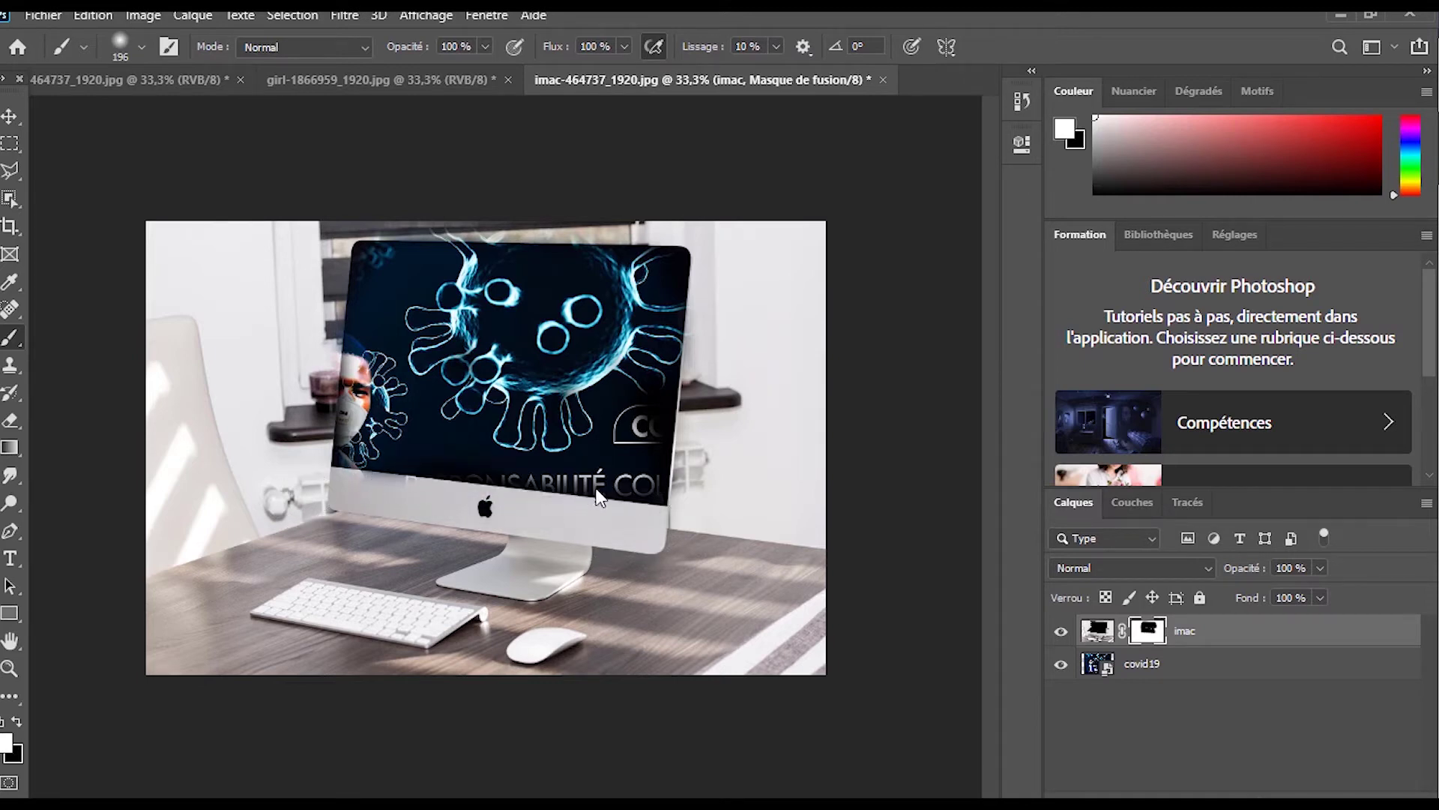
mouse_move(384, 240)
mouse_down()
mouse_move(349, 312)
mouse_move(324, 443)
mouse_move(340, 508)
mouse_move(371, 359)
mouse_up()
mouse_move(645, 236)
mouse_down()
mouse_move(450, 244)
mouse_move(508, 212)
mouse_up()
mouse_move(722, 209)
mouse_down()
mouse_move(689, 490)
mouse_move(669, 277)
mouse_move(700, 596)
mouse_move(686, 340)
mouse_move(614, 559)
mouse_move(661, 512)
mouse_move(427, 494)
mouse_move(611, 493)
mouse_move(262, 436)
mouse_move(518, 438)
mouse_move(491, 446)
mouse_move(373, 428)
mouse_move(620, 419)
mouse_move(258, 413)
mouse_move(520, 433)
mouse_move(686, 341)
mouse_move(687, 259)
mouse_move(572, 526)
mouse_move(668, 252)
mouse_move(627, 406)
mouse_move(662, 296)
mouse_move(483, 267)
mouse_move(595, 253)
mouse_move(353, 257)
mouse_move(414, 260)
mouse_move(386, 433)
mouse_move(512, 242)
mouse_move(445, 301)
mouse_move(608, 242)
mouse_move(641, 327)
mouse_move(640, 237)
mouse_move(560, 481)
mouse_move(621, 260)
mouse_move(567, 472)
mouse_move(584, 267)
mouse_move(506, 487)
mouse_move(495, 340)
mouse_move(521, 287)
mouse_up()
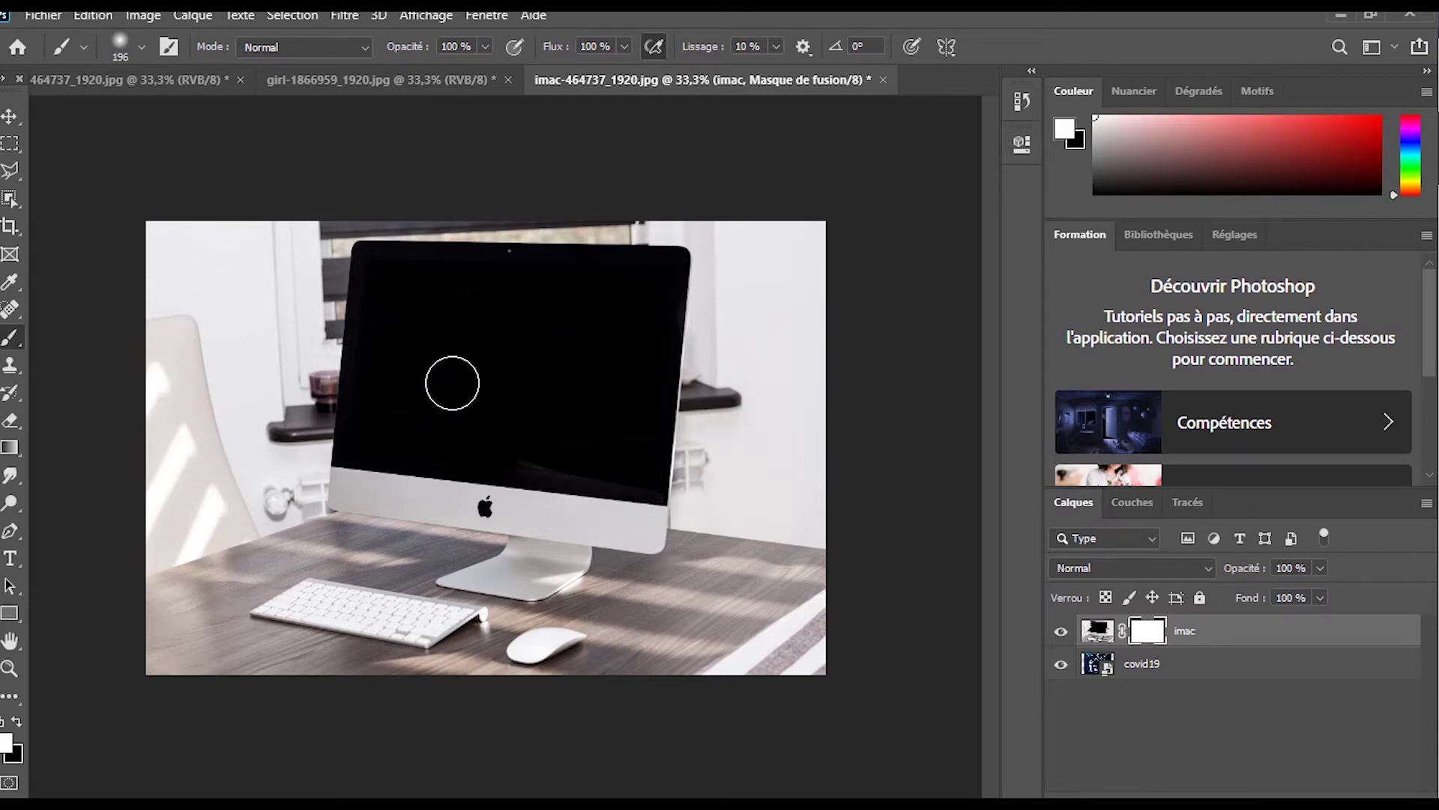
Outline the monitor's black display area with a four-cornered Polygonal Lasso selection just inside the bezel
click(11, 175)
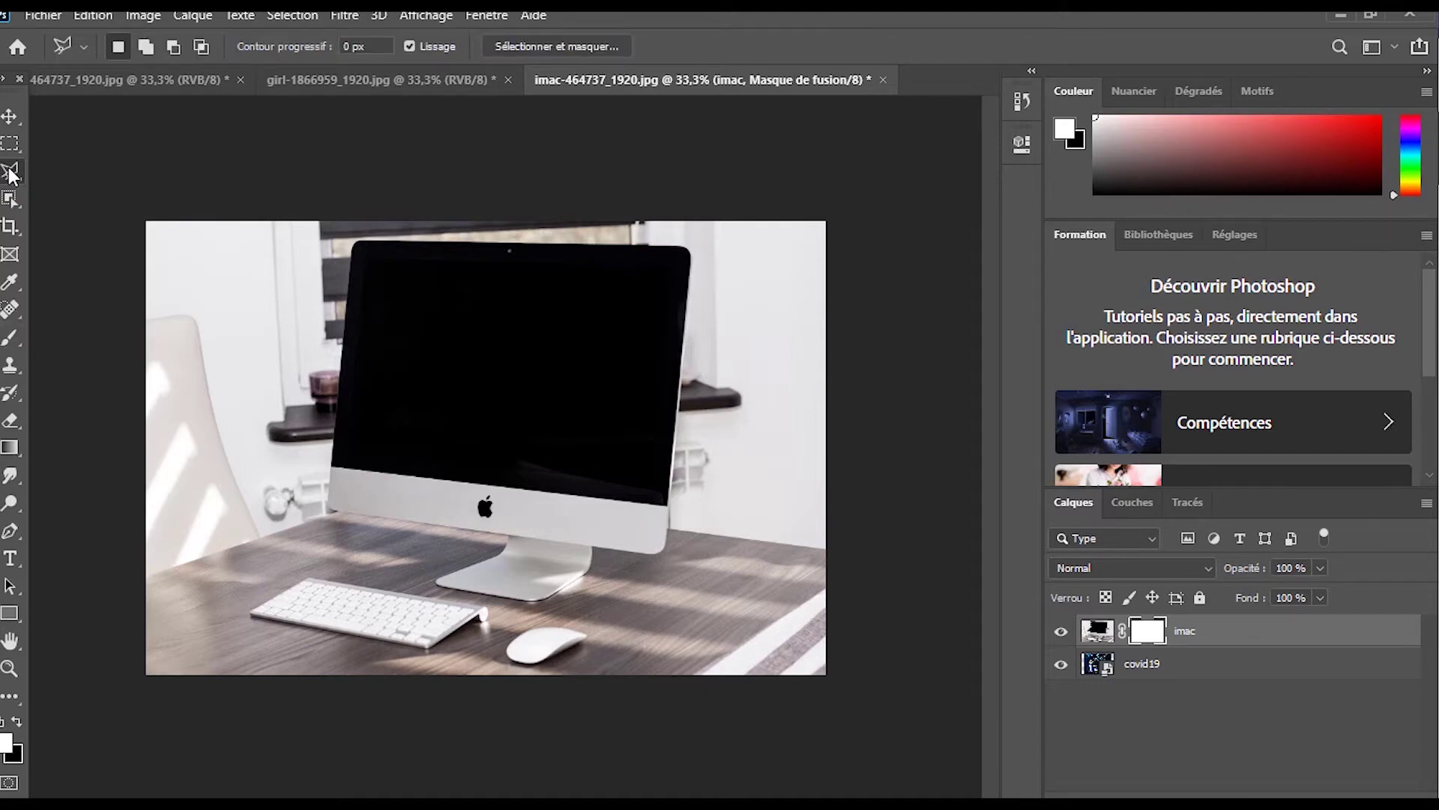
click(365, 259)
click(670, 270)
click(650, 488)
click(347, 455)
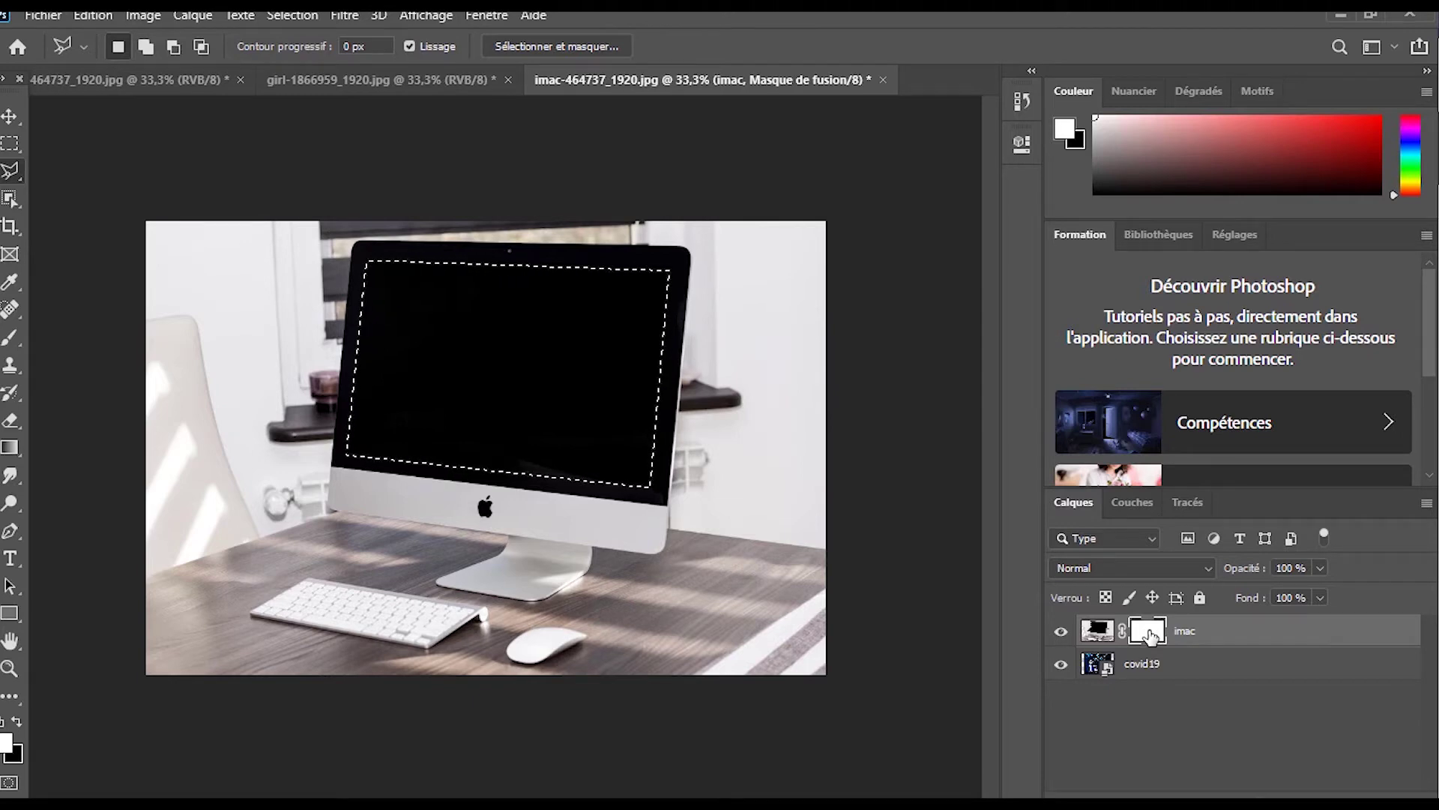
Paint black with the Brush inside the selection on the imac mask to reveal the covid19 image, and clear the selection
click(12, 340)
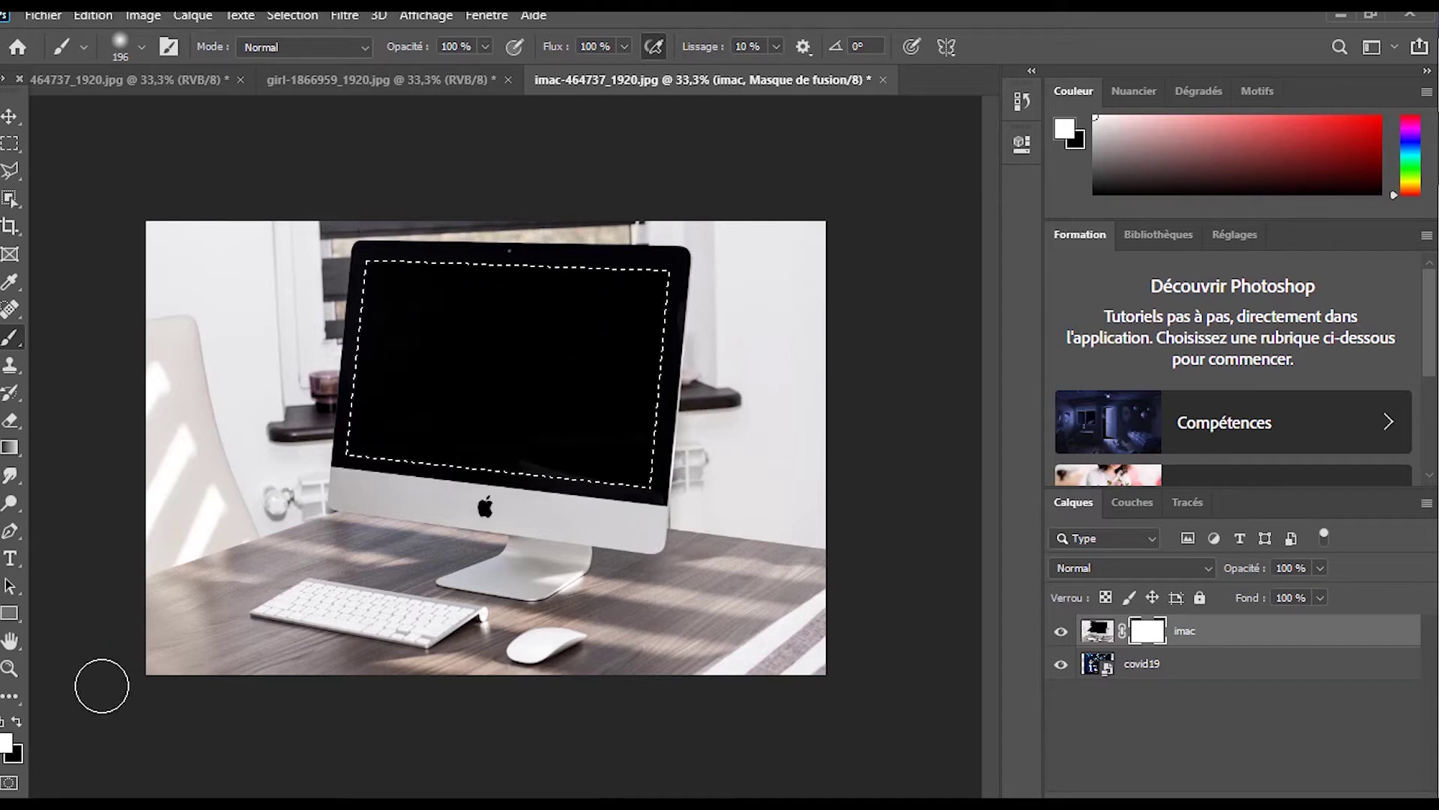
click(17, 721)
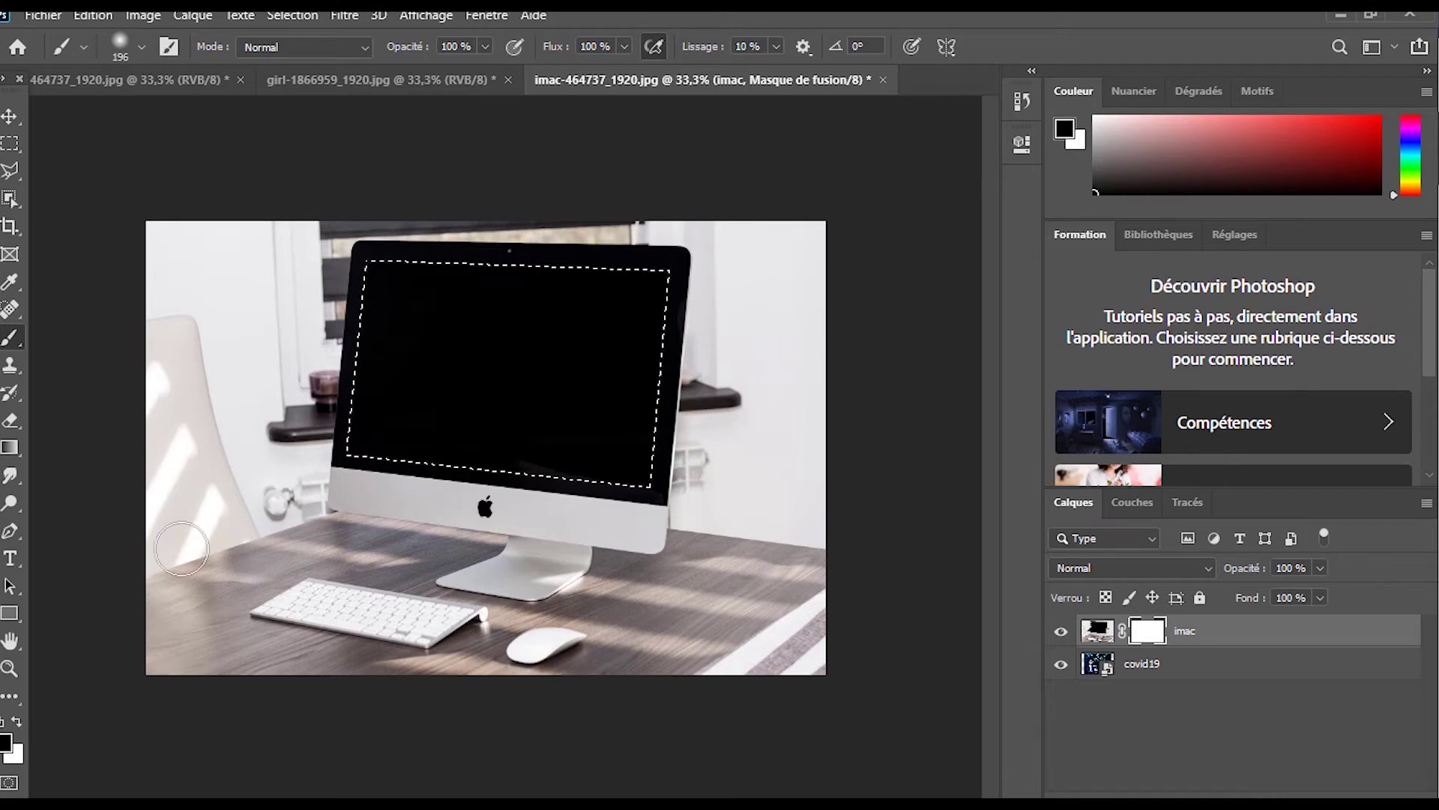
mouse_move(498, 318)
mouse_down()
mouse_move(504, 398)
mouse_move(511, 318)
mouse_move(556, 355)
mouse_move(584, 344)
mouse_move(600, 399)
mouse_move(641, 440)
mouse_move(657, 308)
mouse_move(571, 526)
mouse_move(593, 515)
mouse_move(457, 448)
mouse_move(325, 476)
mouse_move(409, 324)
mouse_move(410, 475)
mouse_move(383, 274)
mouse_move(381, 330)
mouse_move(422, 285)
mouse_move(562, 301)
mouse_move(553, 269)
mouse_move(457, 287)
mouse_move(475, 428)
mouse_move(443, 447)
mouse_move(455, 464)
mouse_move(581, 456)
mouse_move(312, 451)
mouse_move(581, 449)
mouse_move(721, 428)
mouse_move(661, 322)
mouse_move(583, 366)
mouse_up()
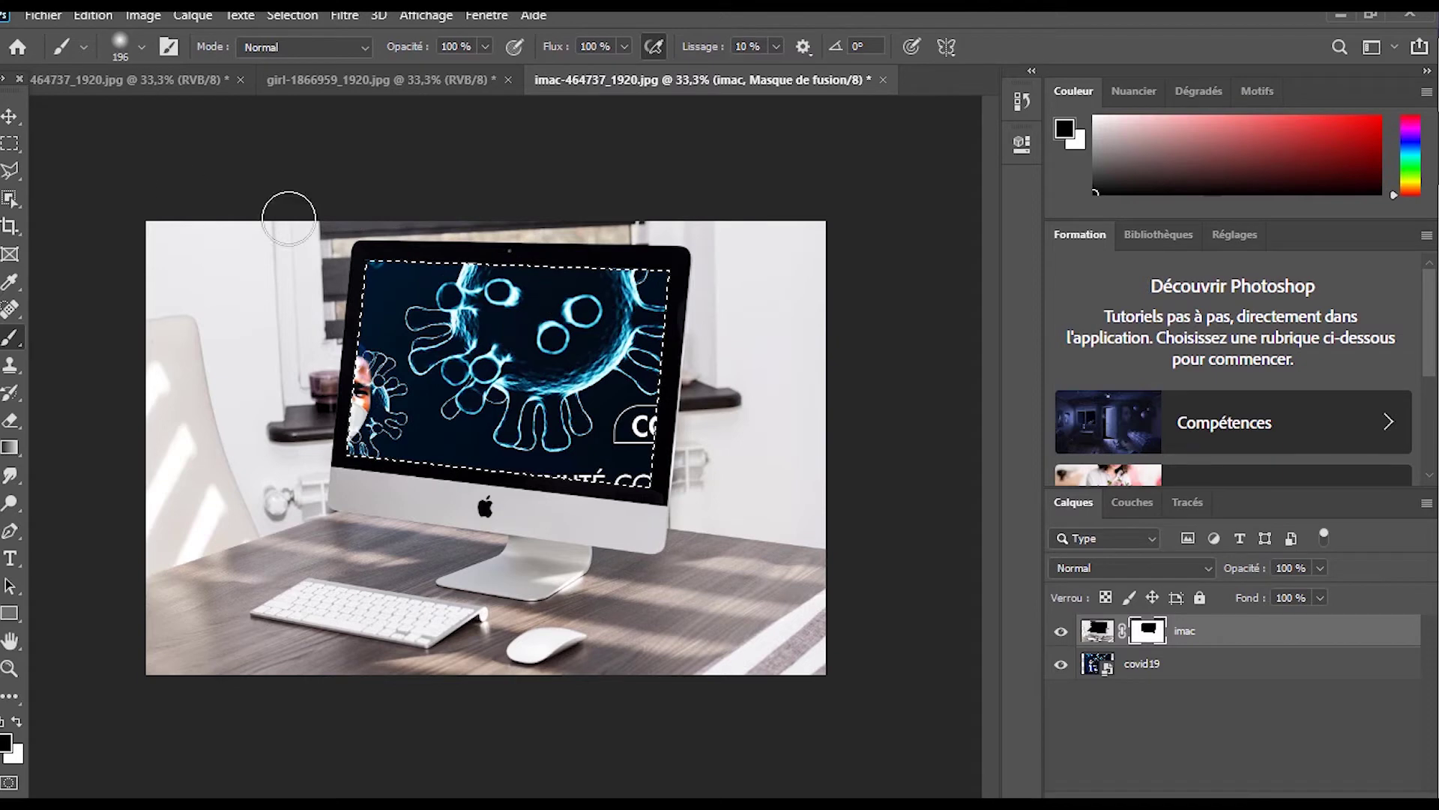
click(10, 116)
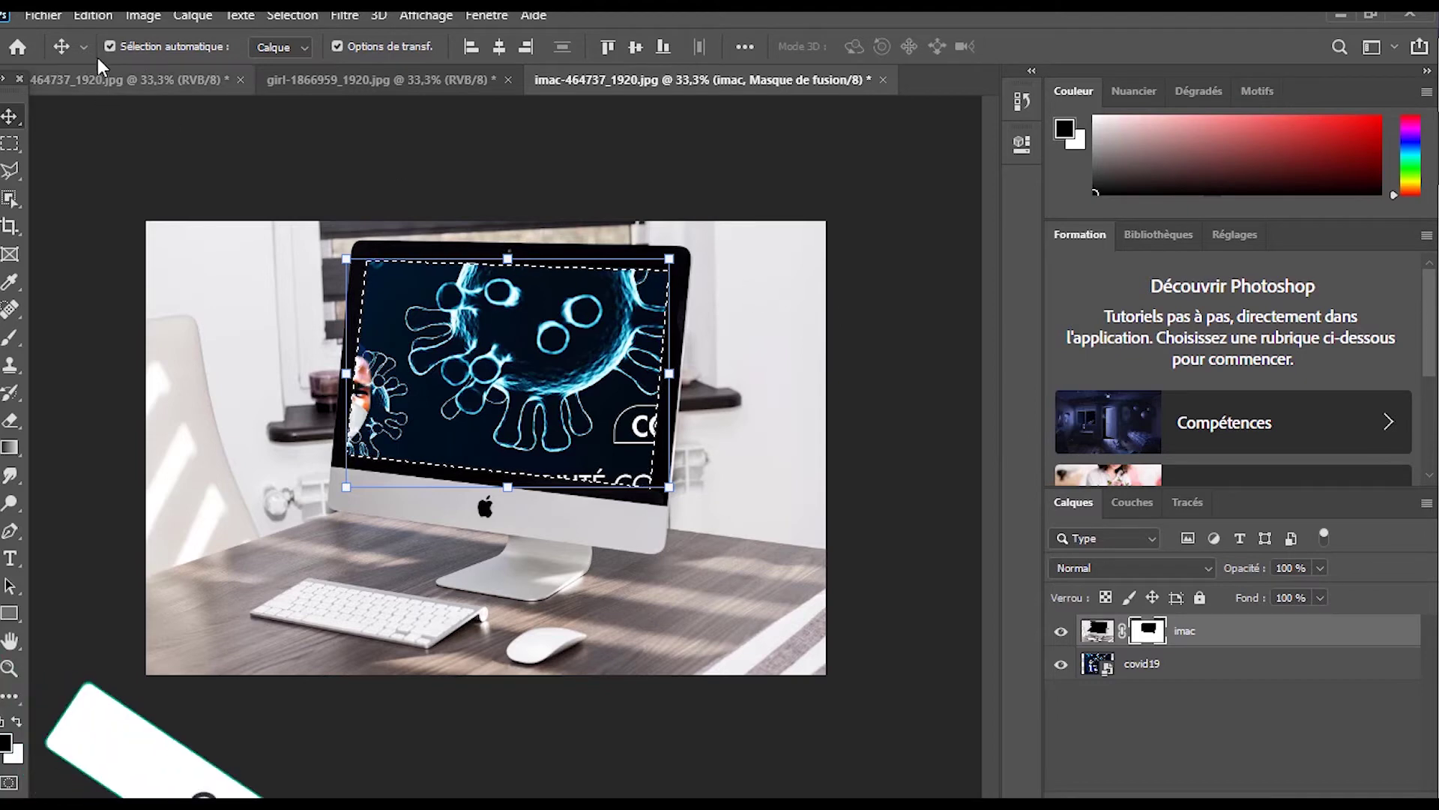
click(302, 17)
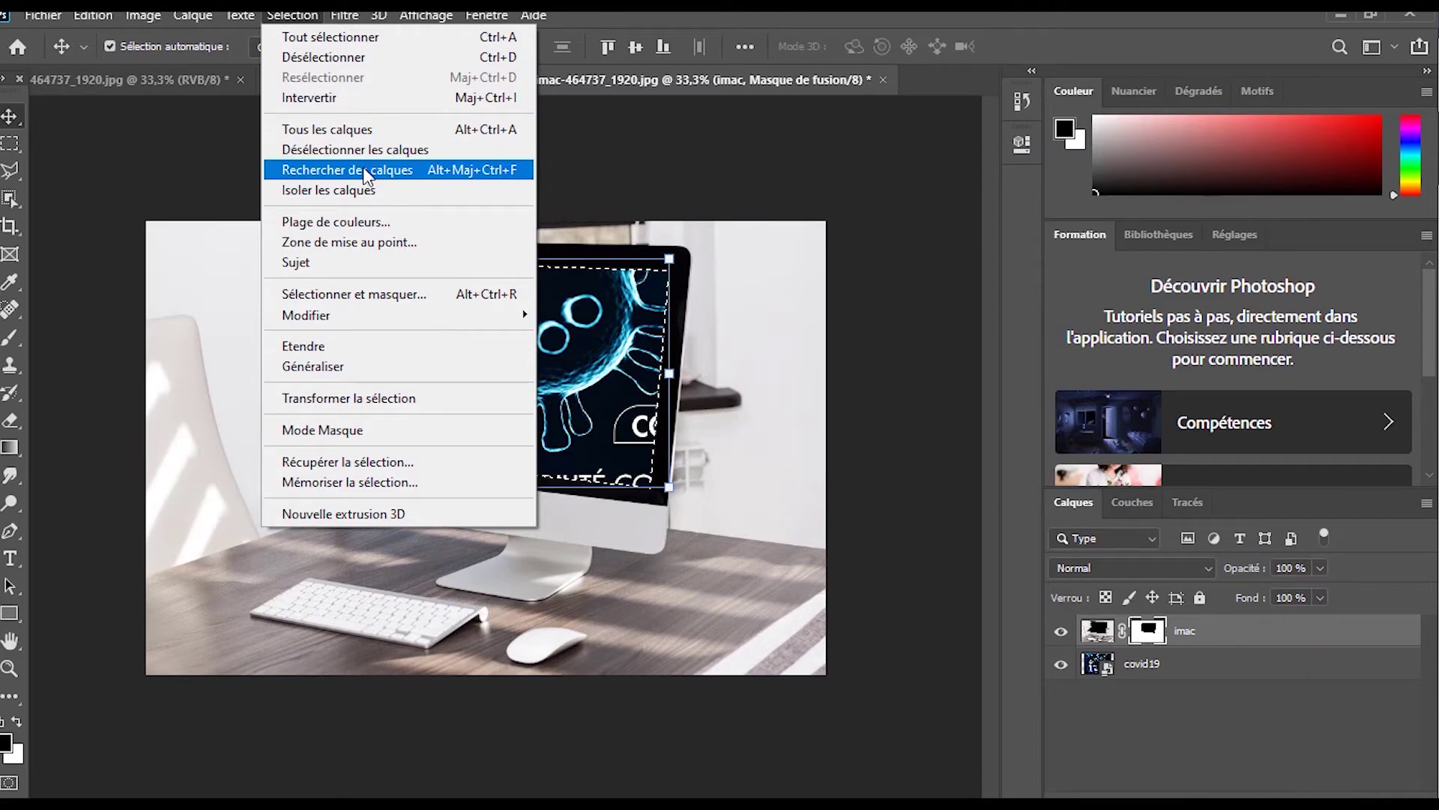
click(354, 64)
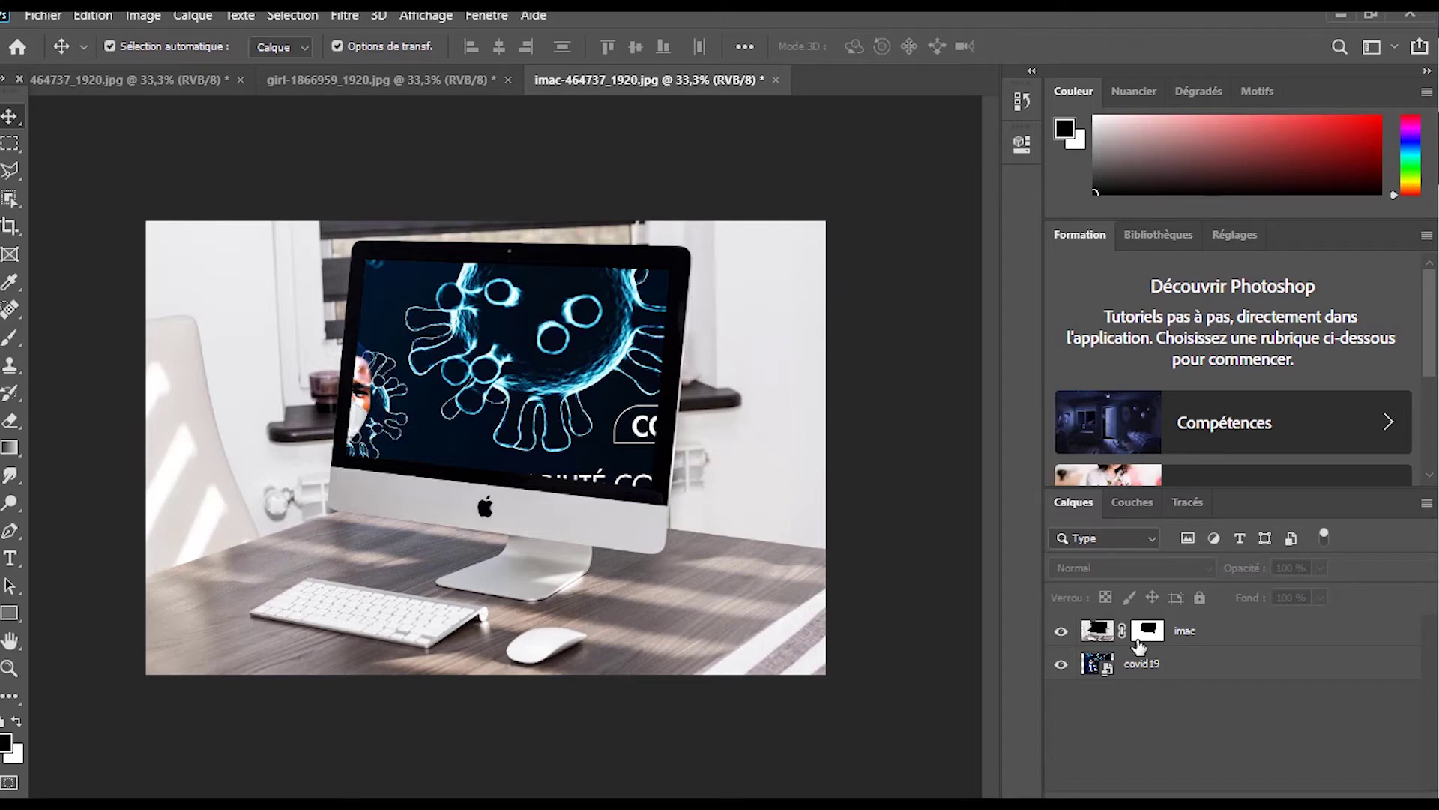
Transform the covid19 layer to 56.48% scale and 6.13° rotation, positioning it so the poster fills the monitor's screen
click(1140, 674)
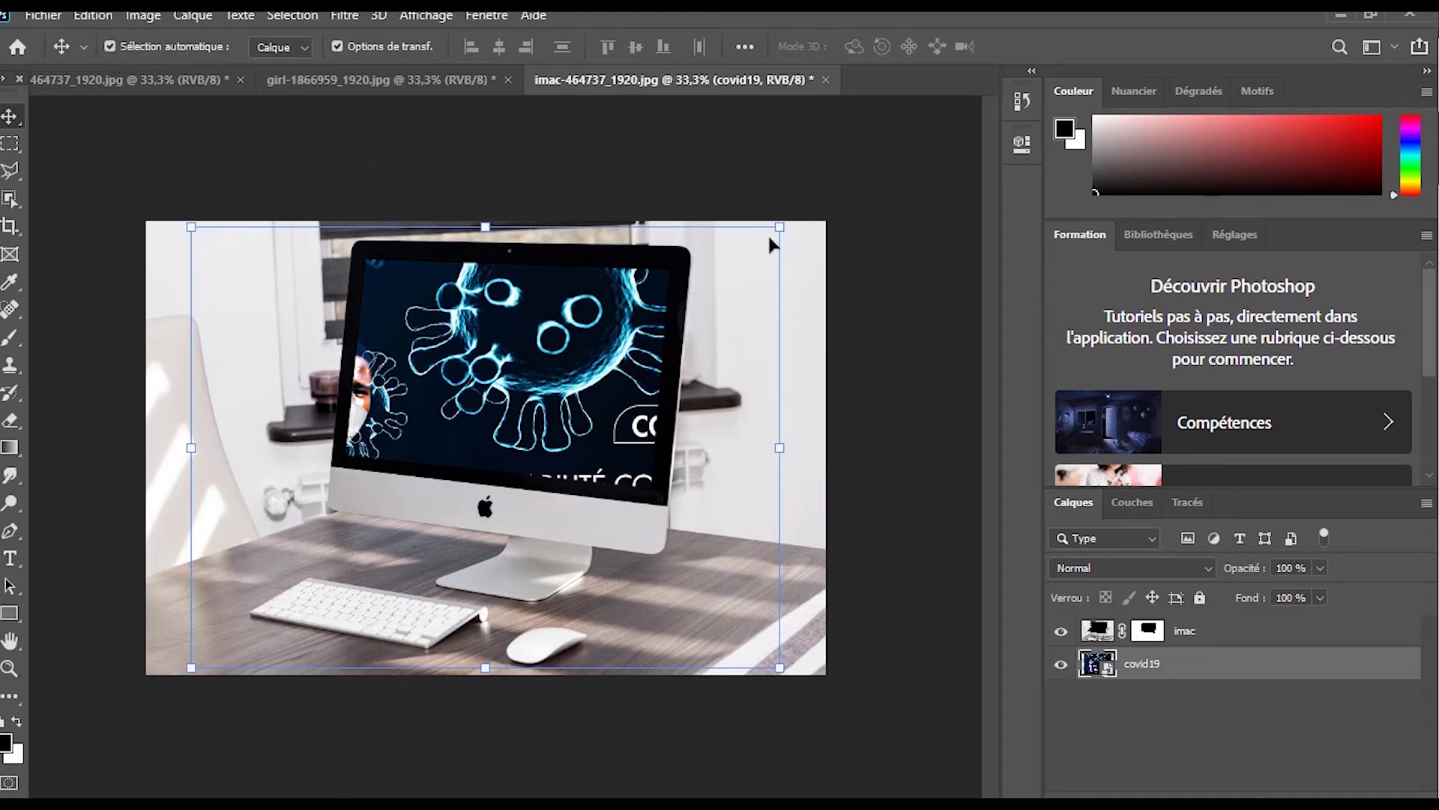
drag(799, 215, 801, 244)
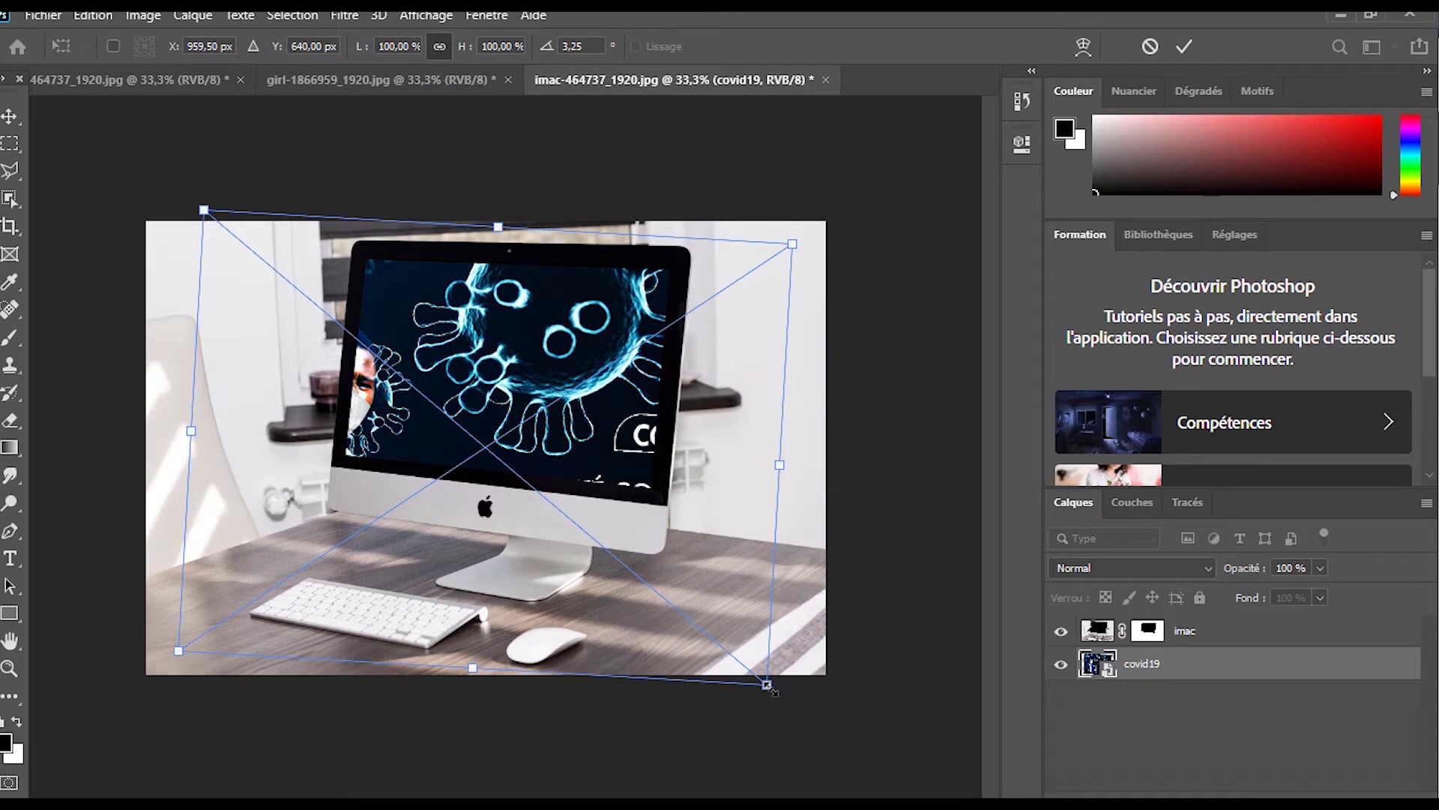
drag(770, 685, 630, 529)
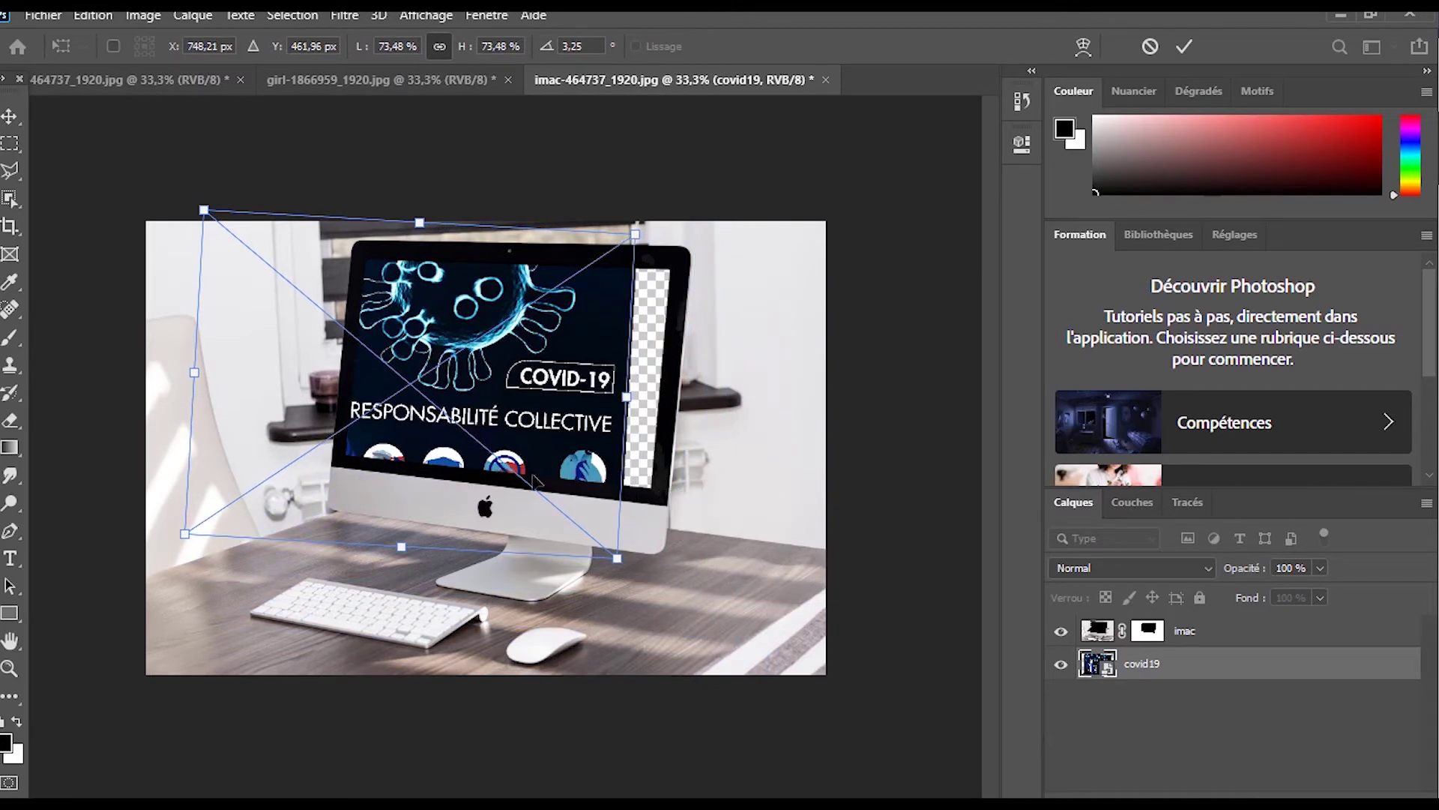
drag(513, 470, 649, 486)
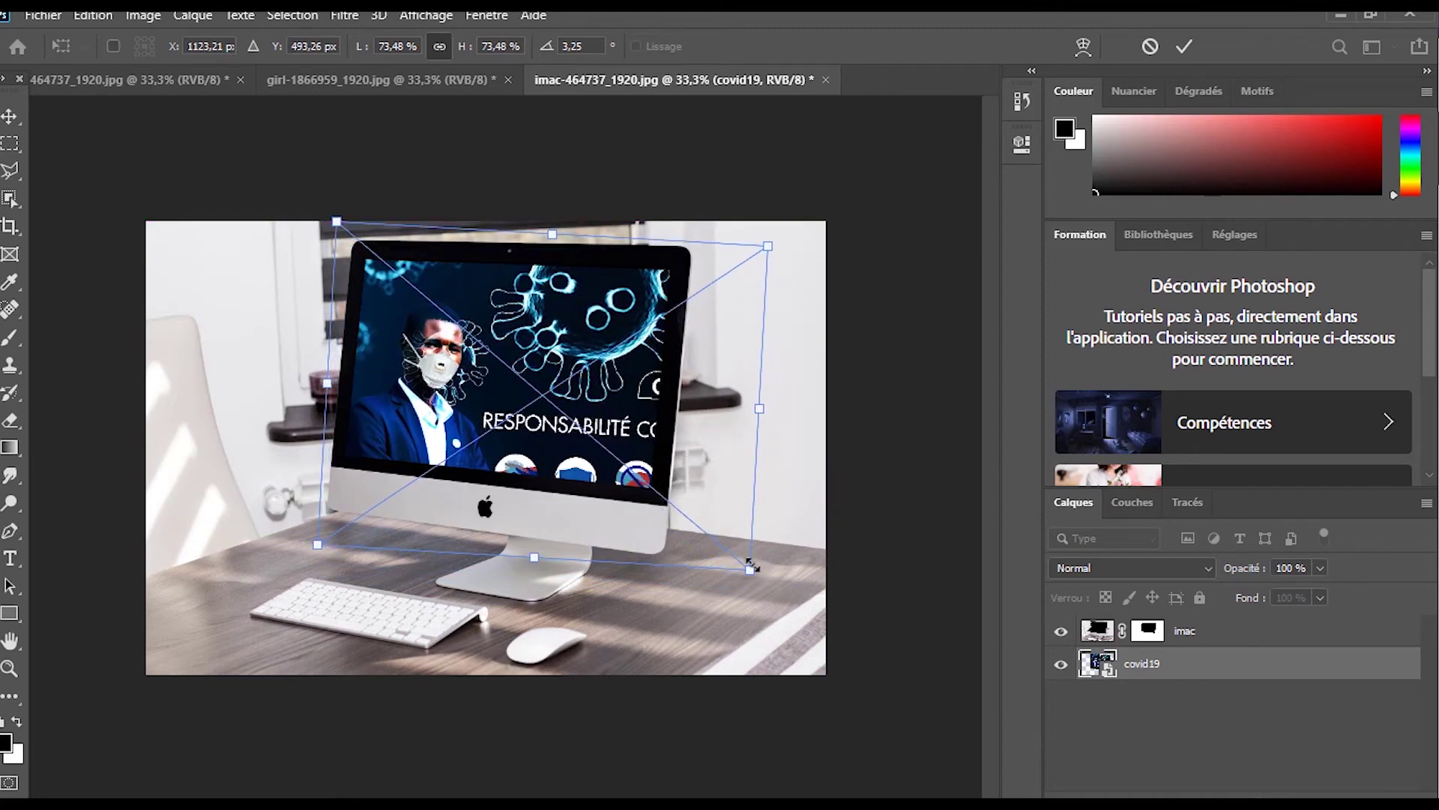
drag(745, 562, 682, 505)
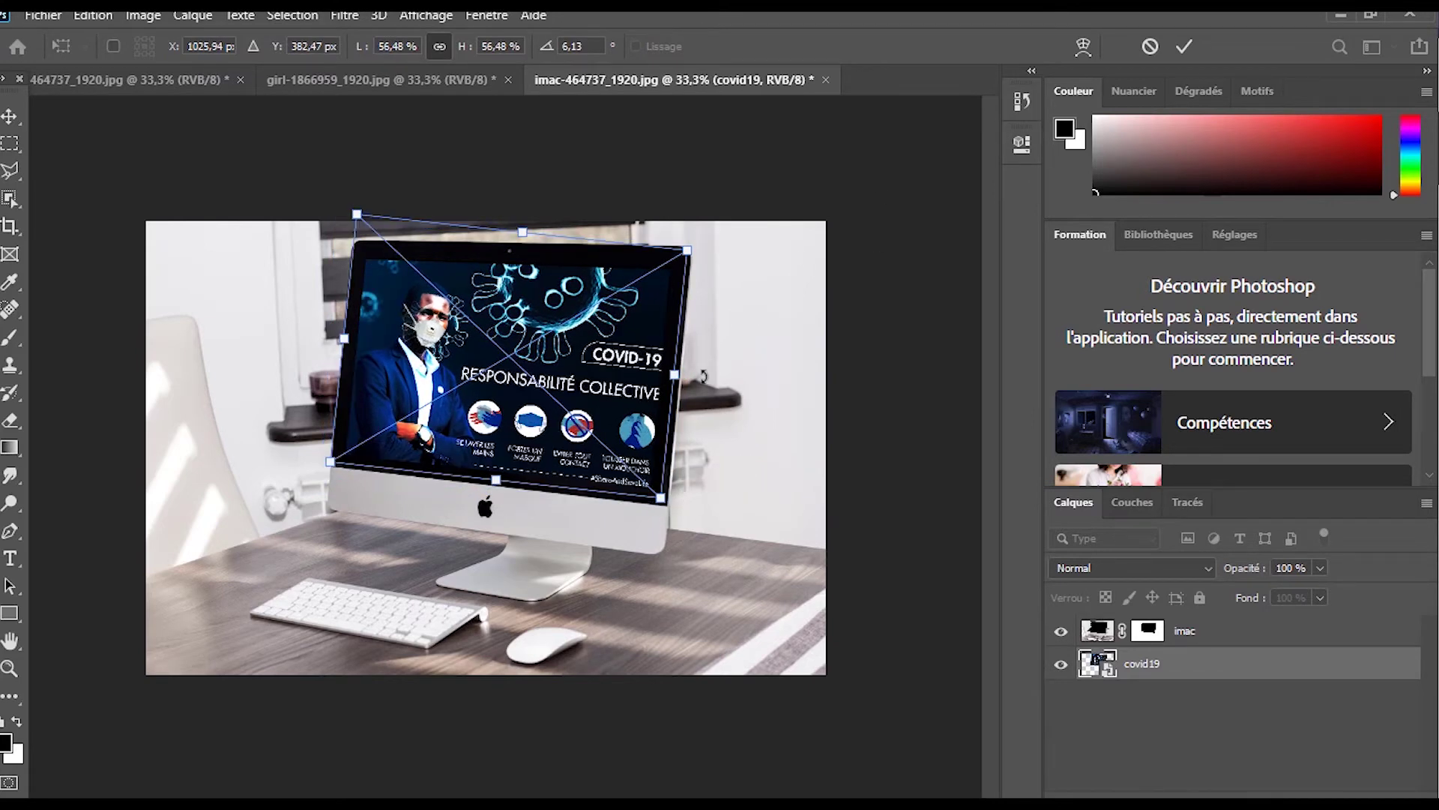
click(1185, 46)
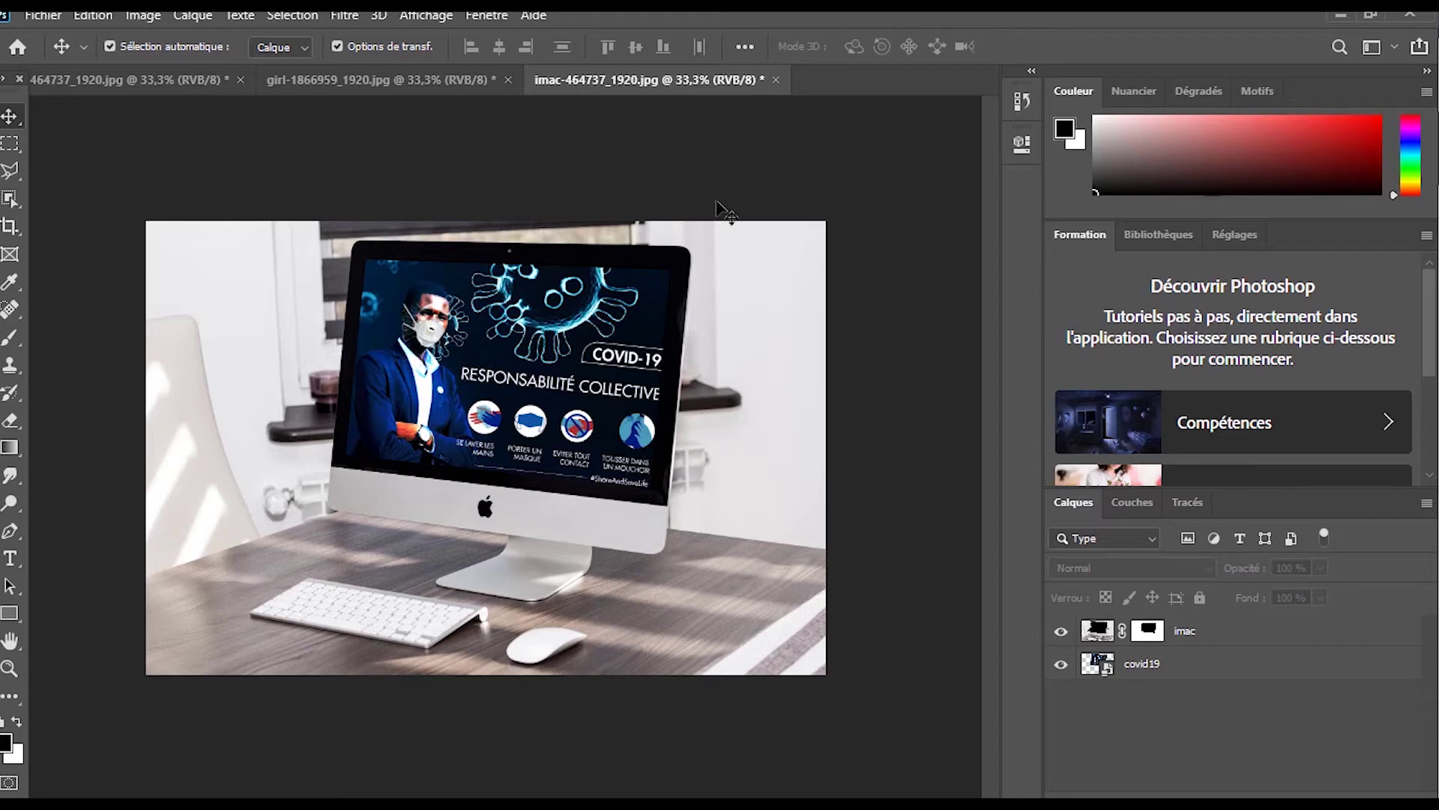
Add a white layer mask to the covid19 layer and paint black on it across the monitor screen to hide the poster
click(1101, 667)
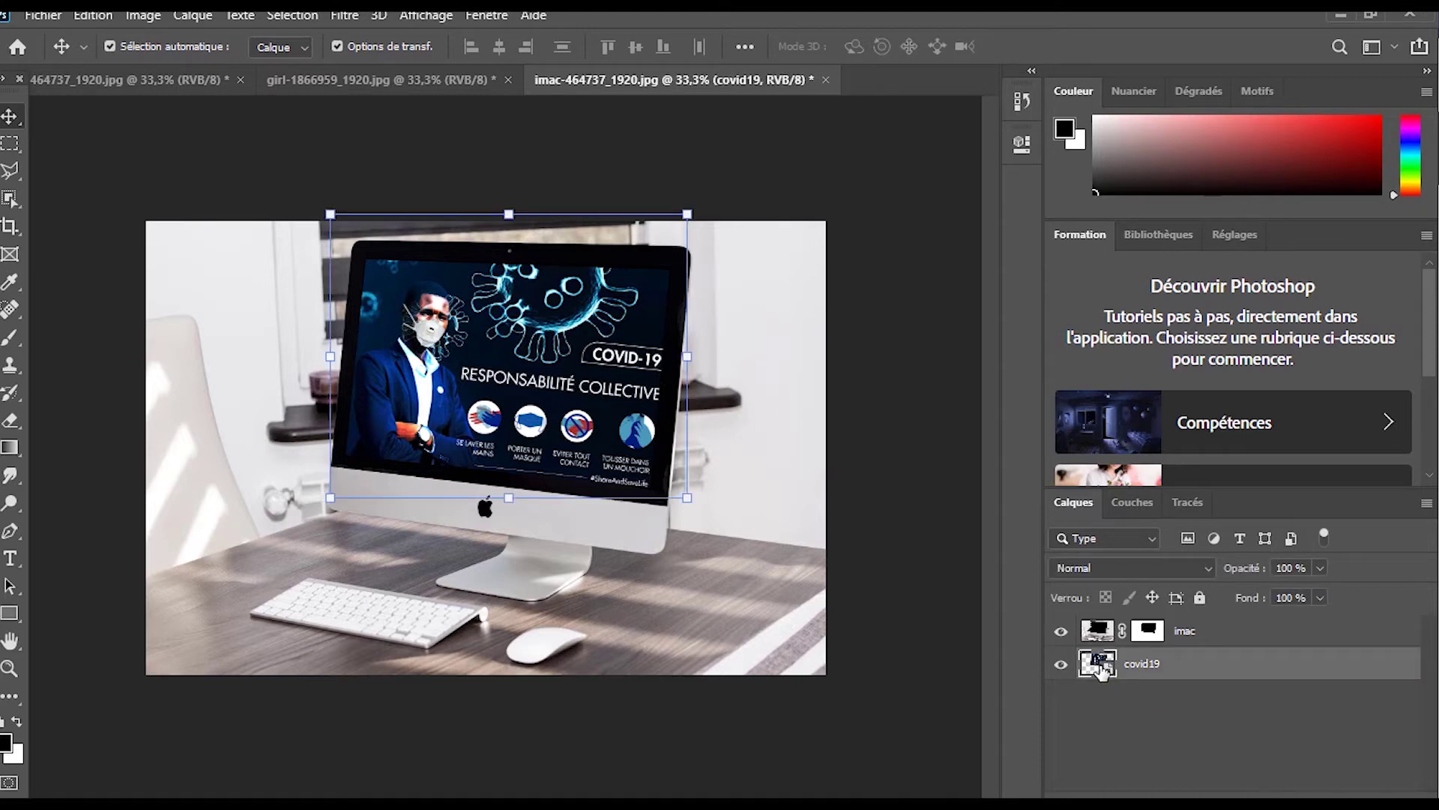
click(201, 20)
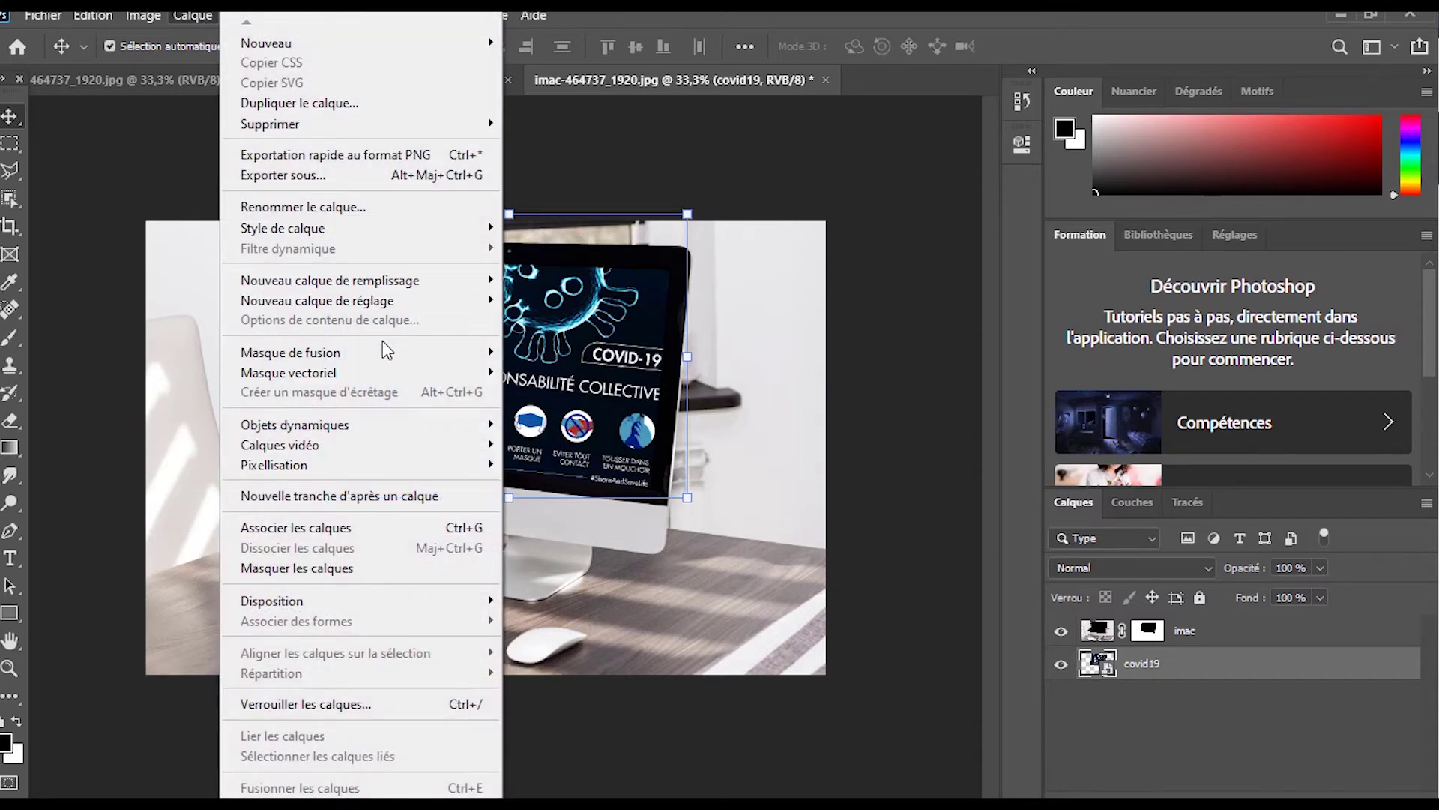
mouse_move(383, 360)
click(550, 354)
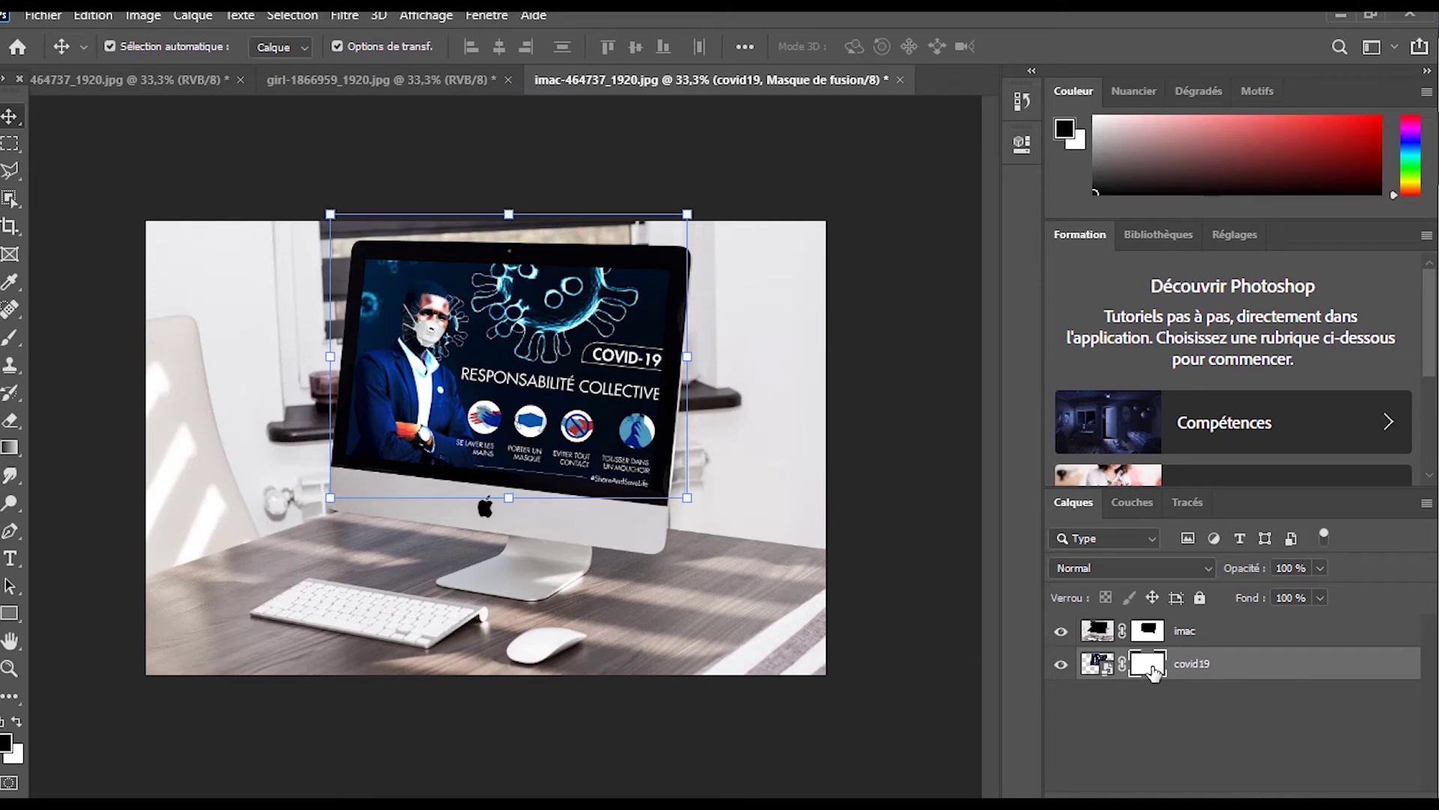
click(9, 339)
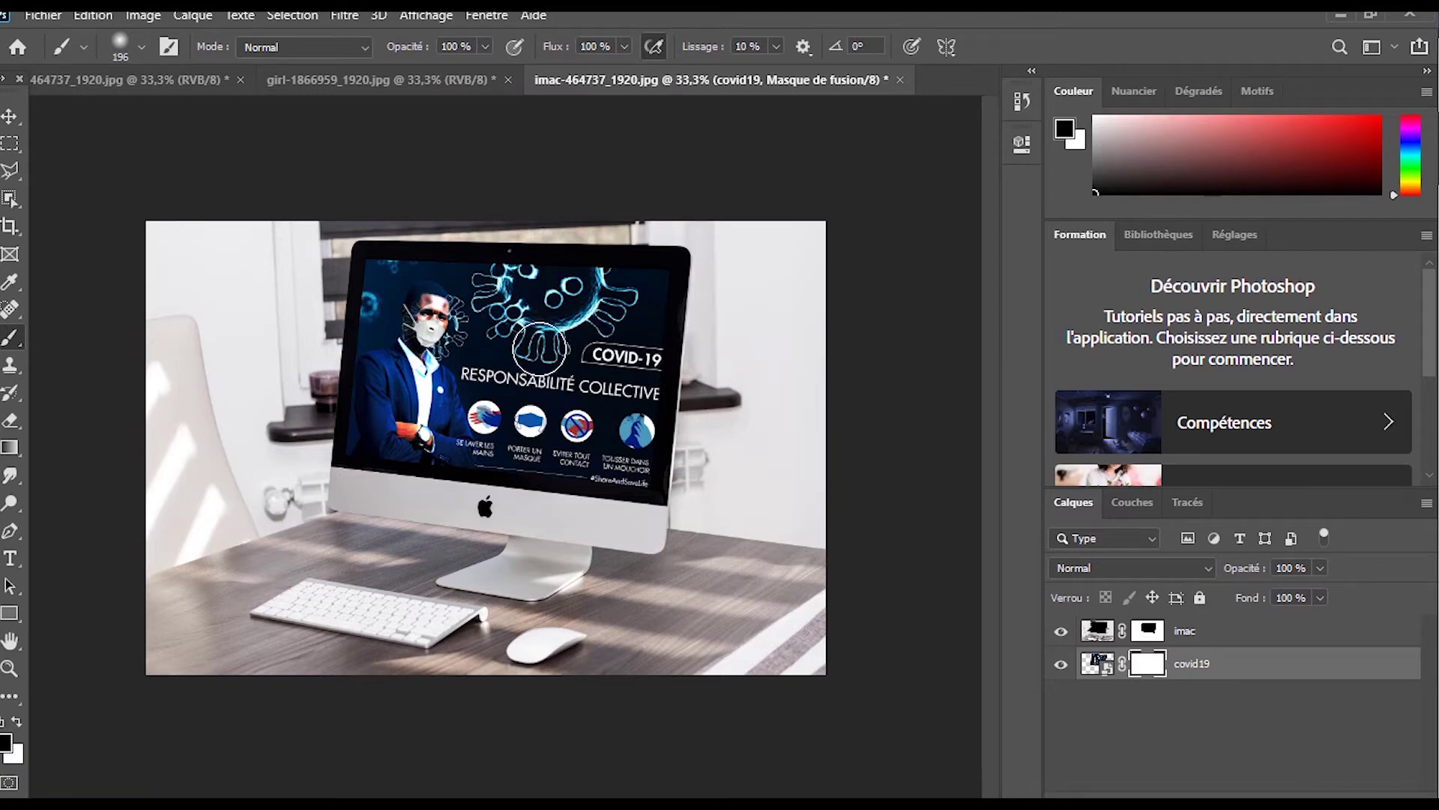
mouse_move(540, 347)
mouse_down()
mouse_move(511, 399)
mouse_move(508, 316)
mouse_move(457, 320)
mouse_move(433, 358)
mouse_move(411, 360)
mouse_move(492, 312)
mouse_move(644, 312)
mouse_move(582, 389)
mouse_move(604, 412)
mouse_move(438, 392)
mouse_move(486, 379)
mouse_move(362, 267)
mouse_move(351, 288)
mouse_move(384, 267)
mouse_move(616, 287)
mouse_move(666, 408)
mouse_move(648, 478)
mouse_move(424, 473)
mouse_move(622, 431)
mouse_move(508, 448)
mouse_move(547, 459)
mouse_move(667, 336)
mouse_move(652, 399)
mouse_move(635, 353)
mouse_move(624, 455)
mouse_move(425, 409)
mouse_move(405, 323)
mouse_up()
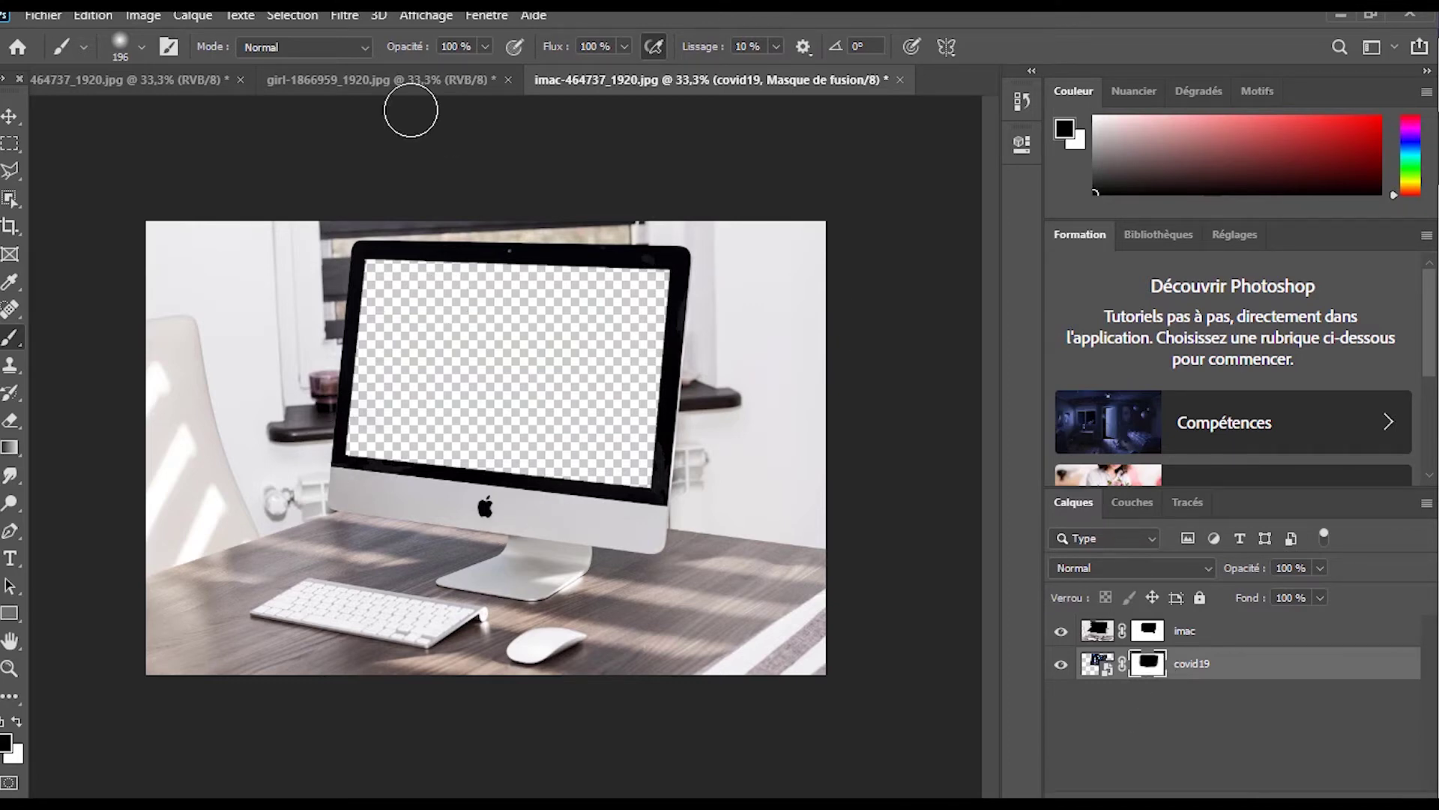
Add a solid colour fill layer directly above covid19 and try dark red 3b0d0d as its colour
click(197, 18)
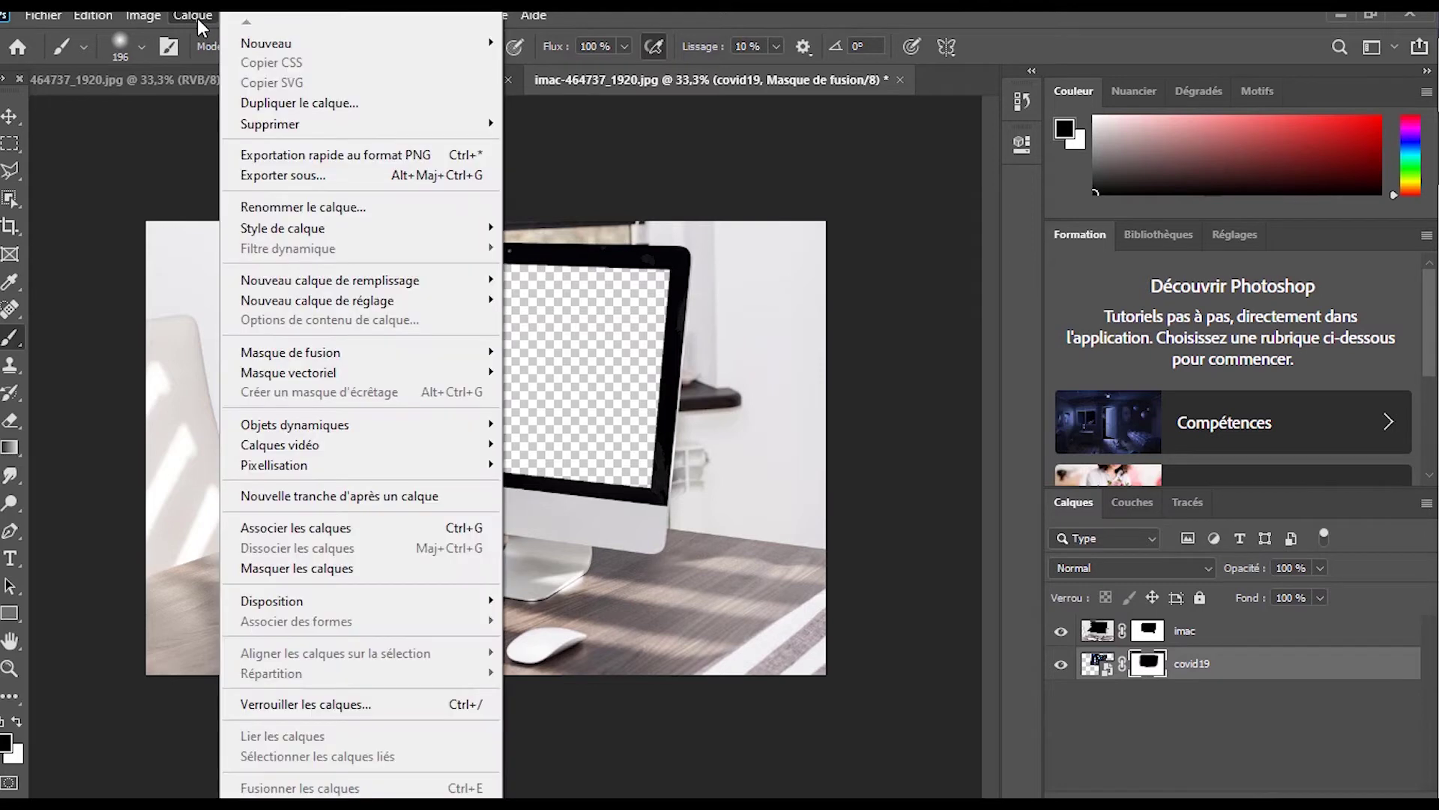
mouse_move(413, 286)
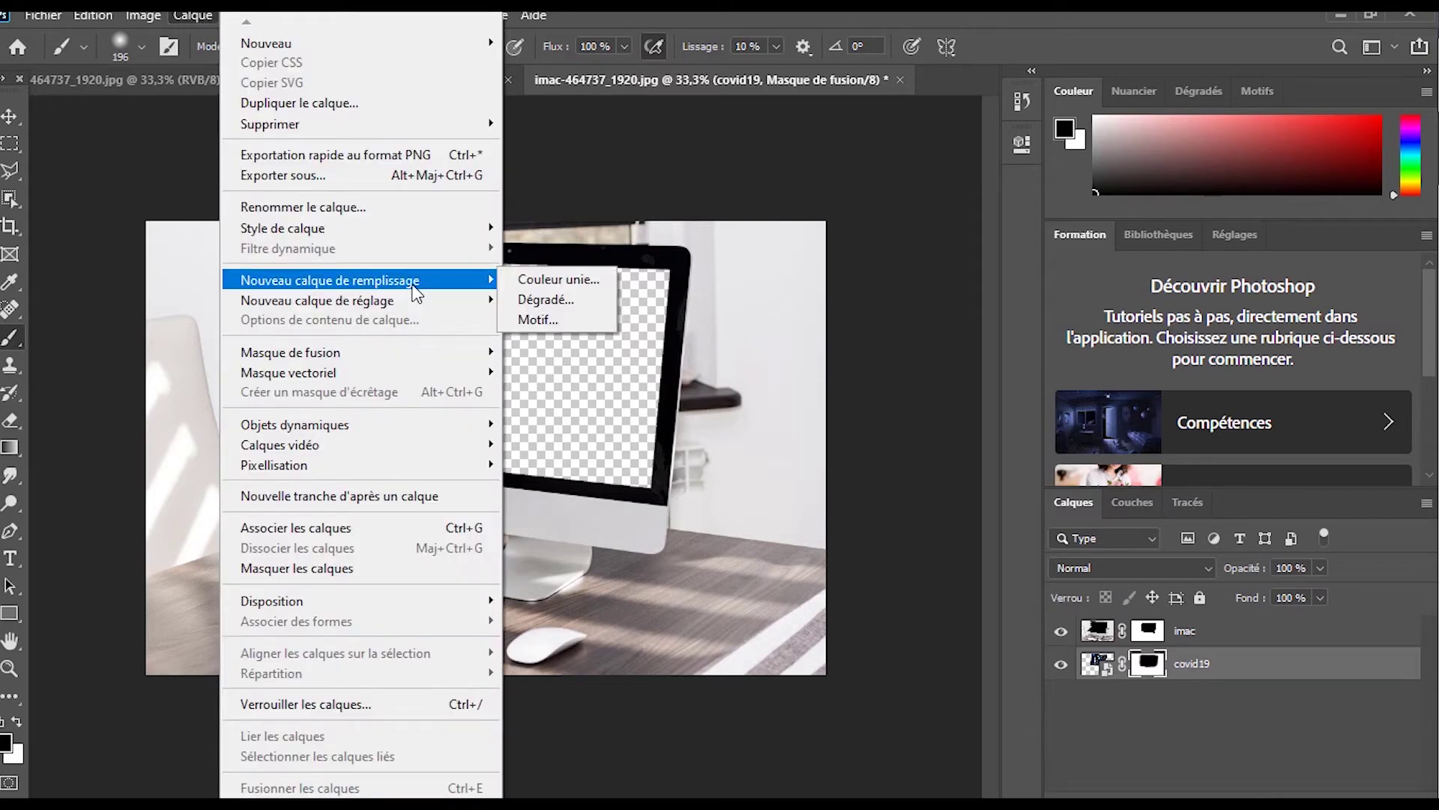
click(553, 281)
click(920, 244)
click(870, 393)
click(845, 412)
click(952, 414)
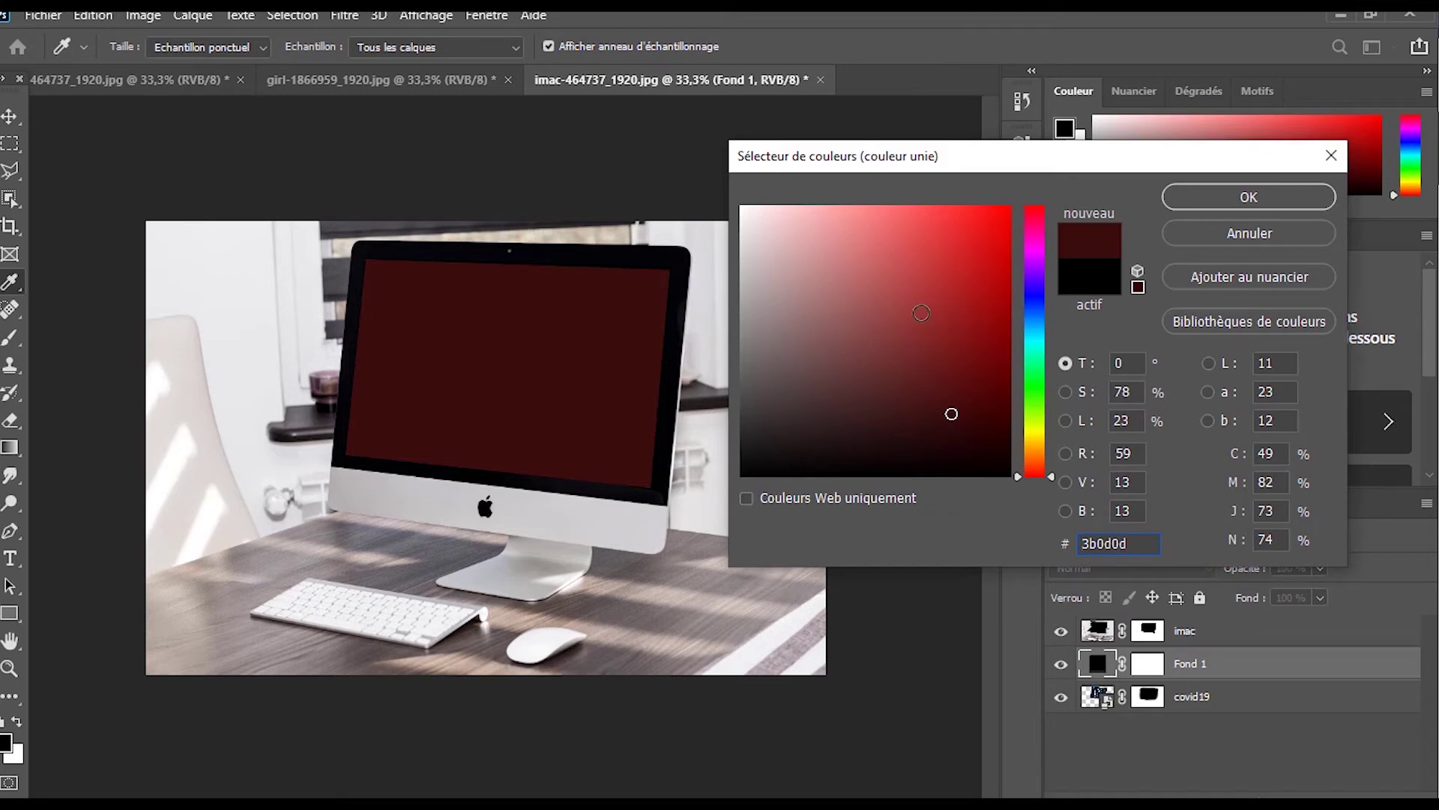
Try other hues for the solid fill and set its colour to dark green 073a08
drag(1018, 308, 1018, 337)
drag(868, 405, 832, 369)
click(1037, 223)
drag(988, 358, 964, 398)
click(1037, 385)
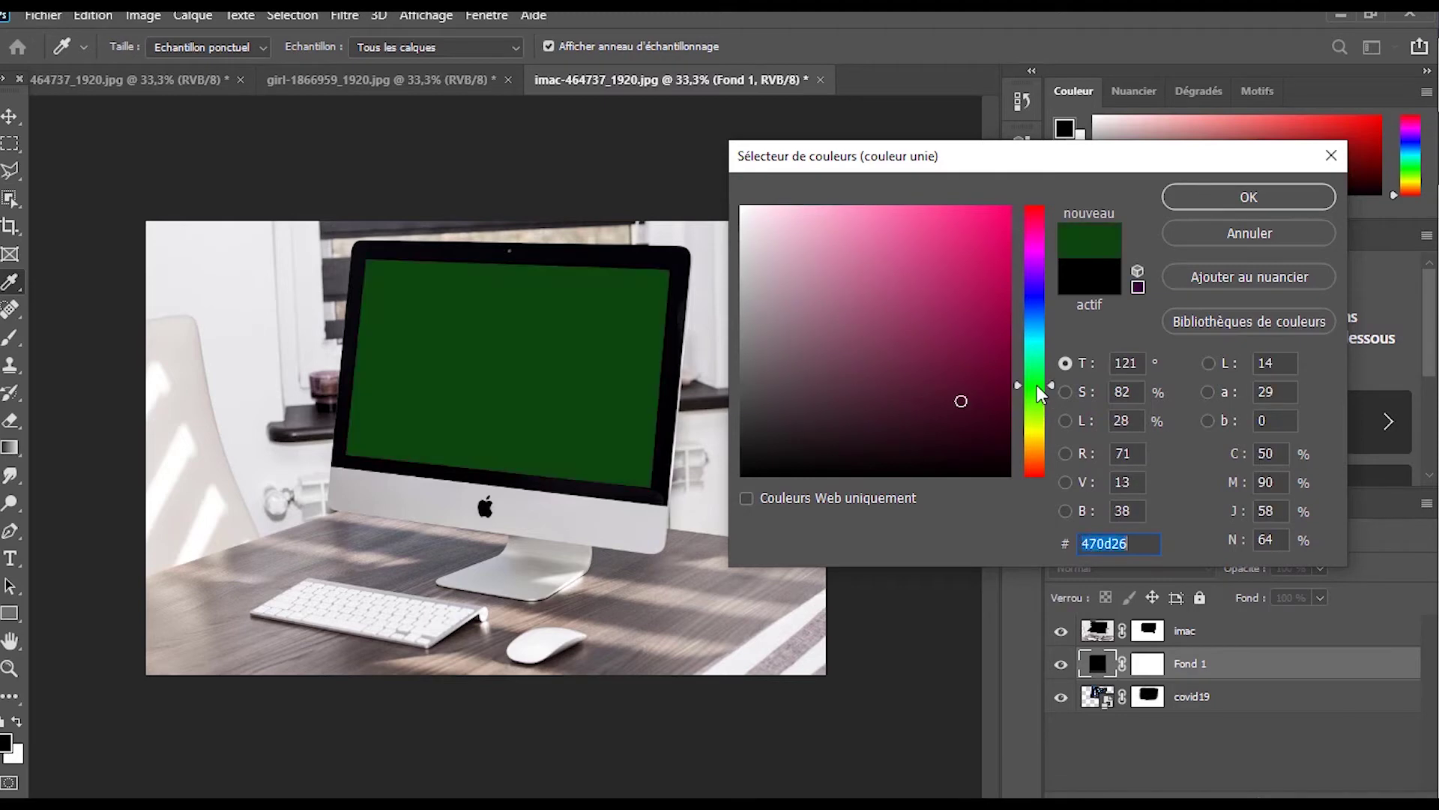
click(978, 334)
mouse_move(988, 413)
mouse_down()
mouse_move(986, 427)
mouse_move(977, 415)
mouse_up()
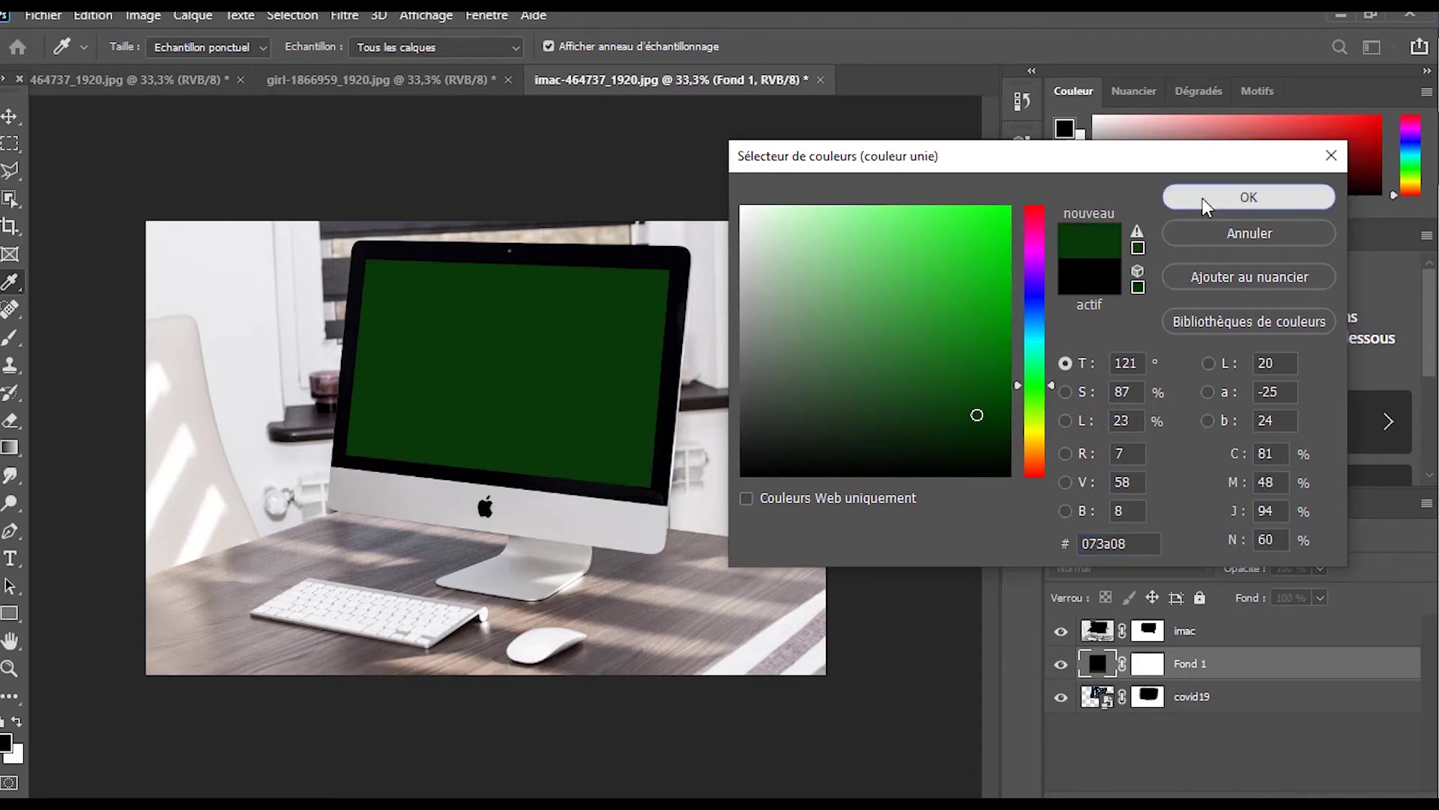
click(1203, 198)
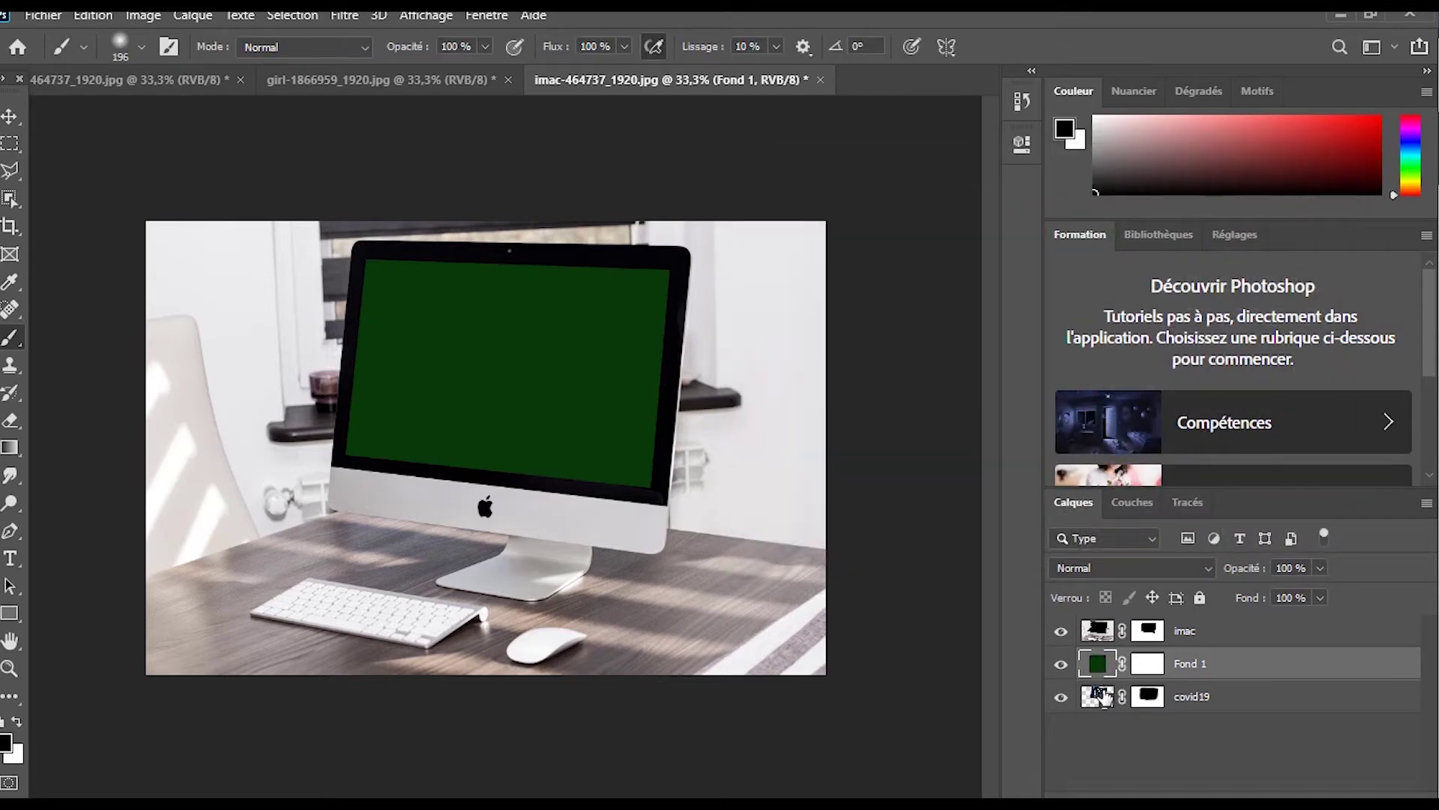
Move the covid19 layer above the green fill layer and rename the fill layer "fond vert"
drag(1102, 701, 1097, 643)
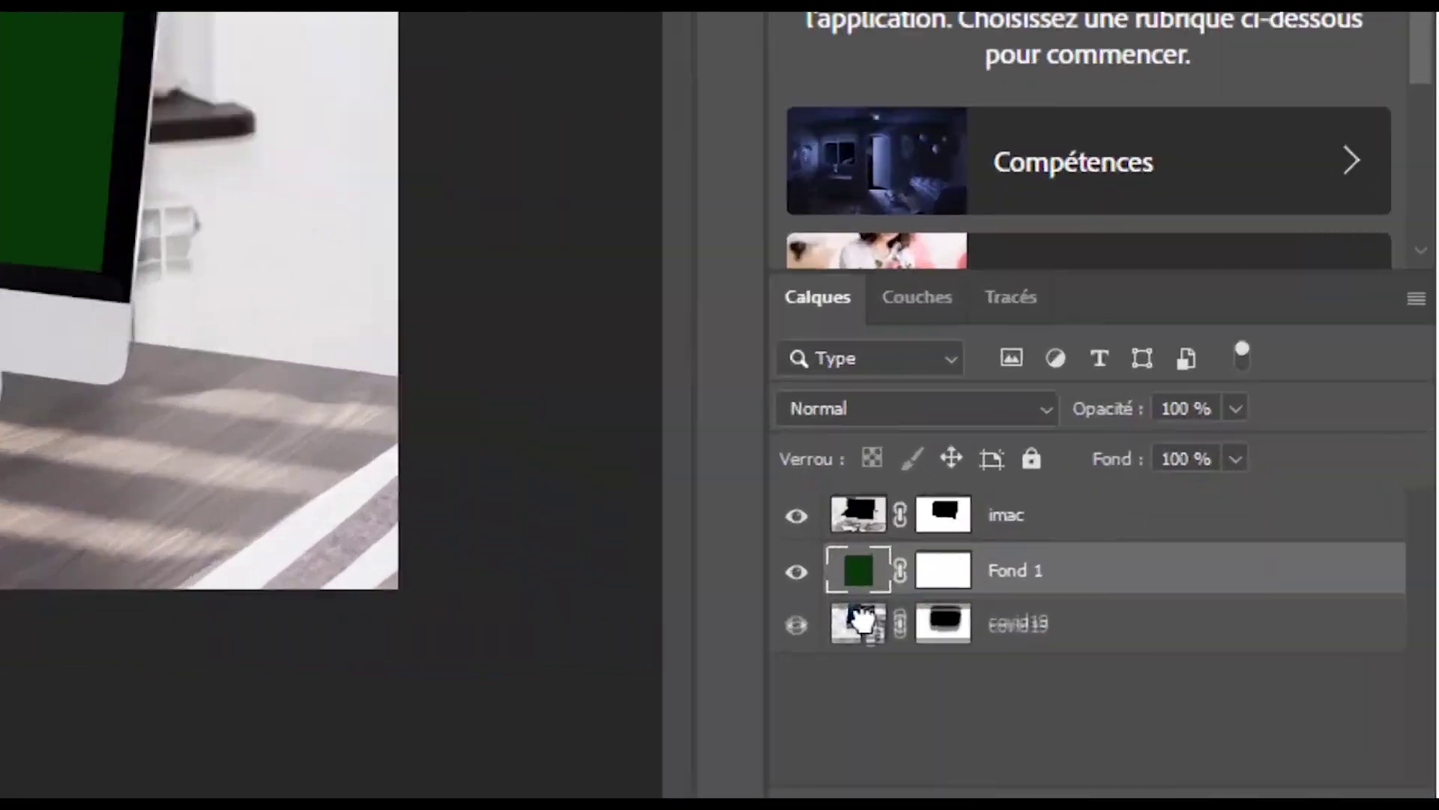
drag(352, 322, 348, 315)
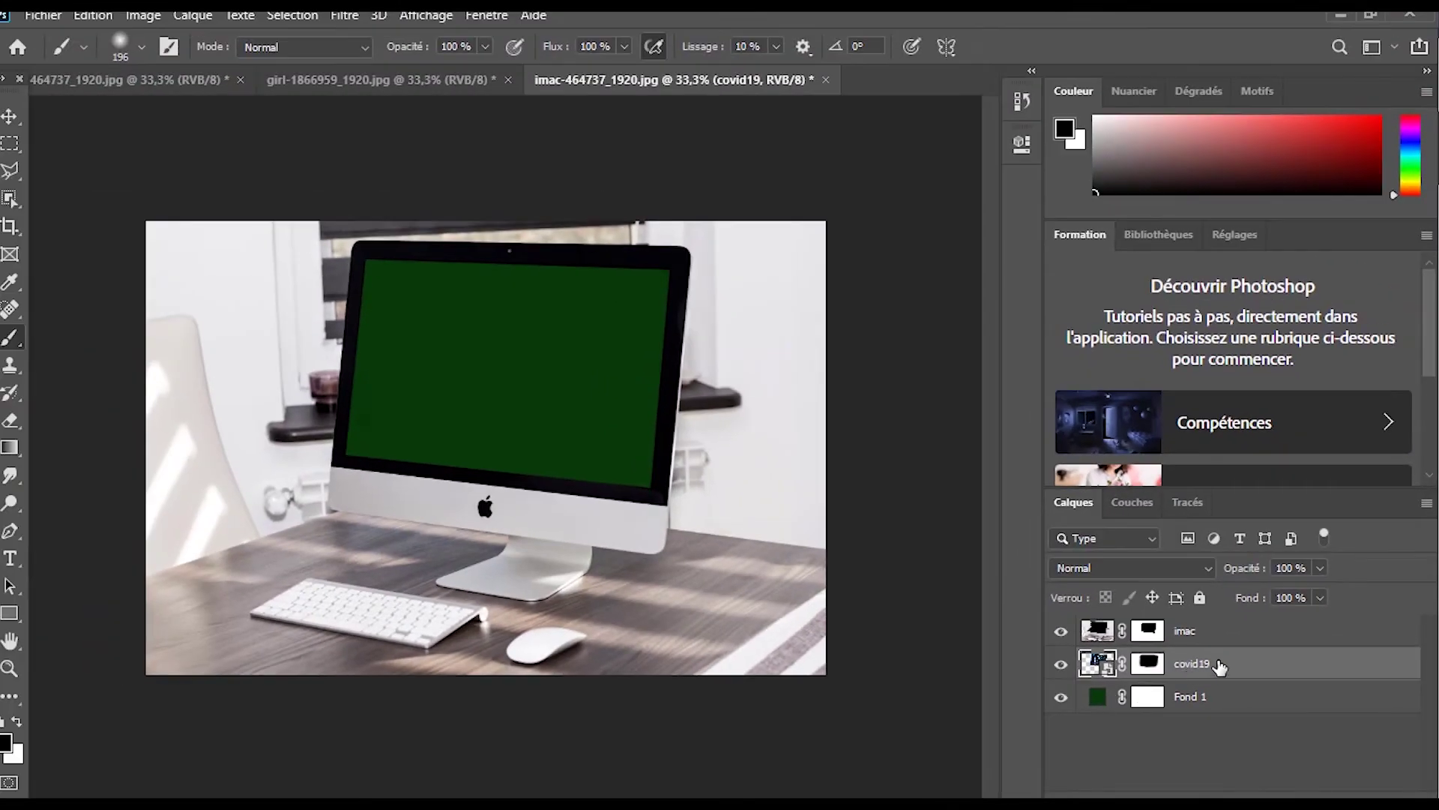
double_click(1197, 697)
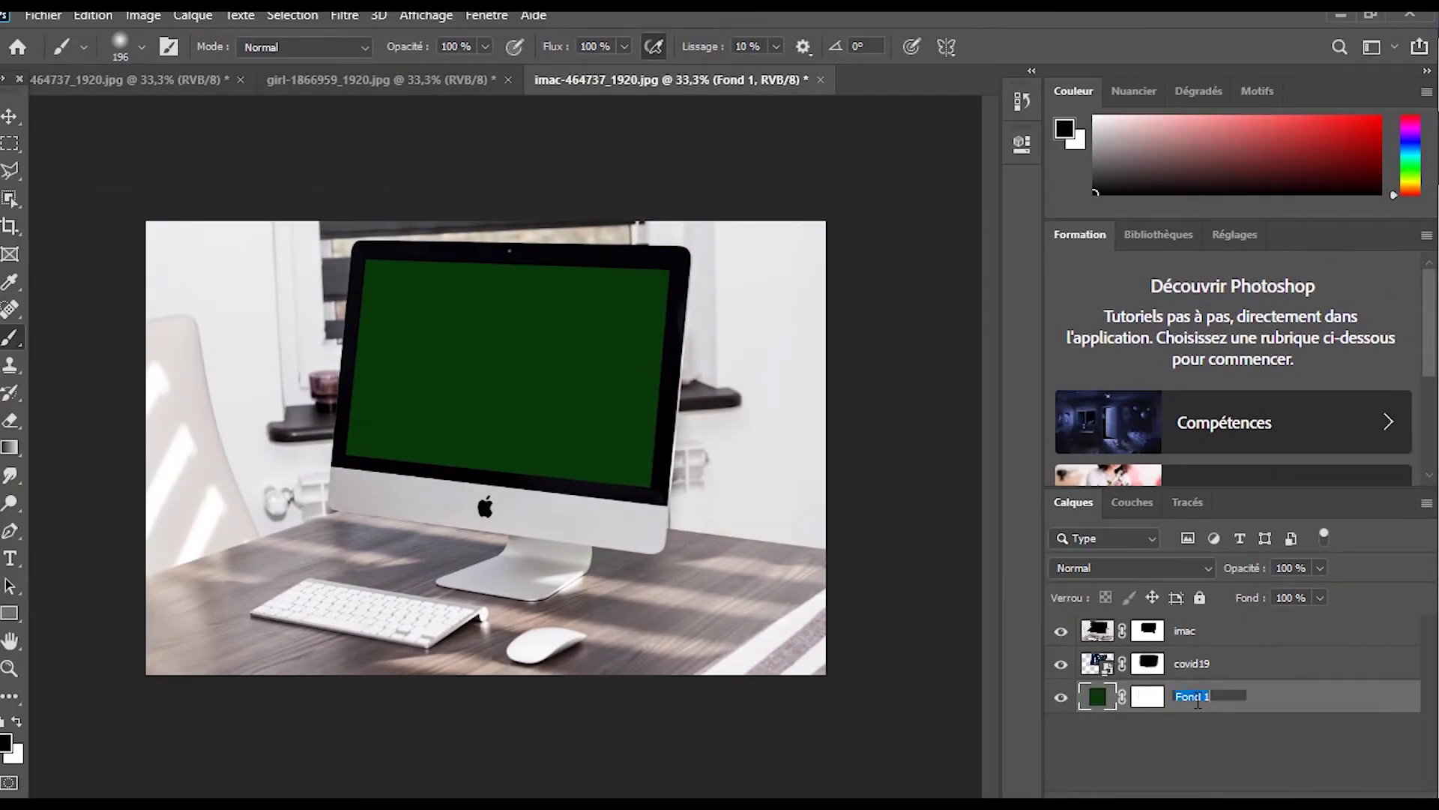
text(fo)
text(ert)
Paint white over the whole monitor screen on the covid19 mask to bring the poster back over the green fill
click(1149, 665)
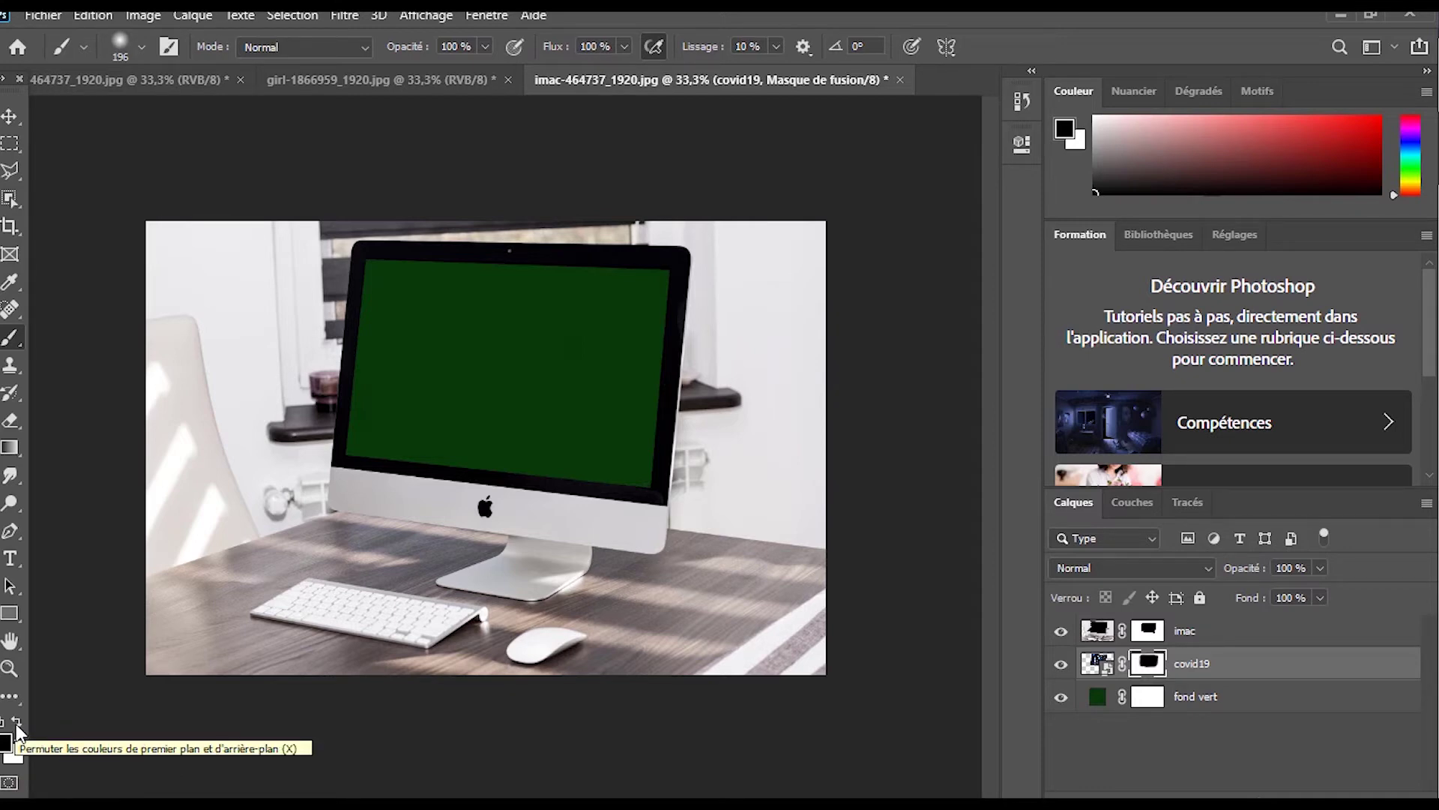
click(17, 727)
drag(636, 292, 618, 316)
mouse_move(626, 416)
mouse_down()
mouse_move(624, 315)
mouse_move(607, 403)
mouse_move(551, 334)
mouse_move(492, 456)
mouse_move(509, 369)
mouse_move(449, 375)
mouse_move(491, 339)
mouse_move(499, 399)
mouse_move(517, 389)
mouse_move(452, 452)
mouse_move(501, 351)
mouse_up()
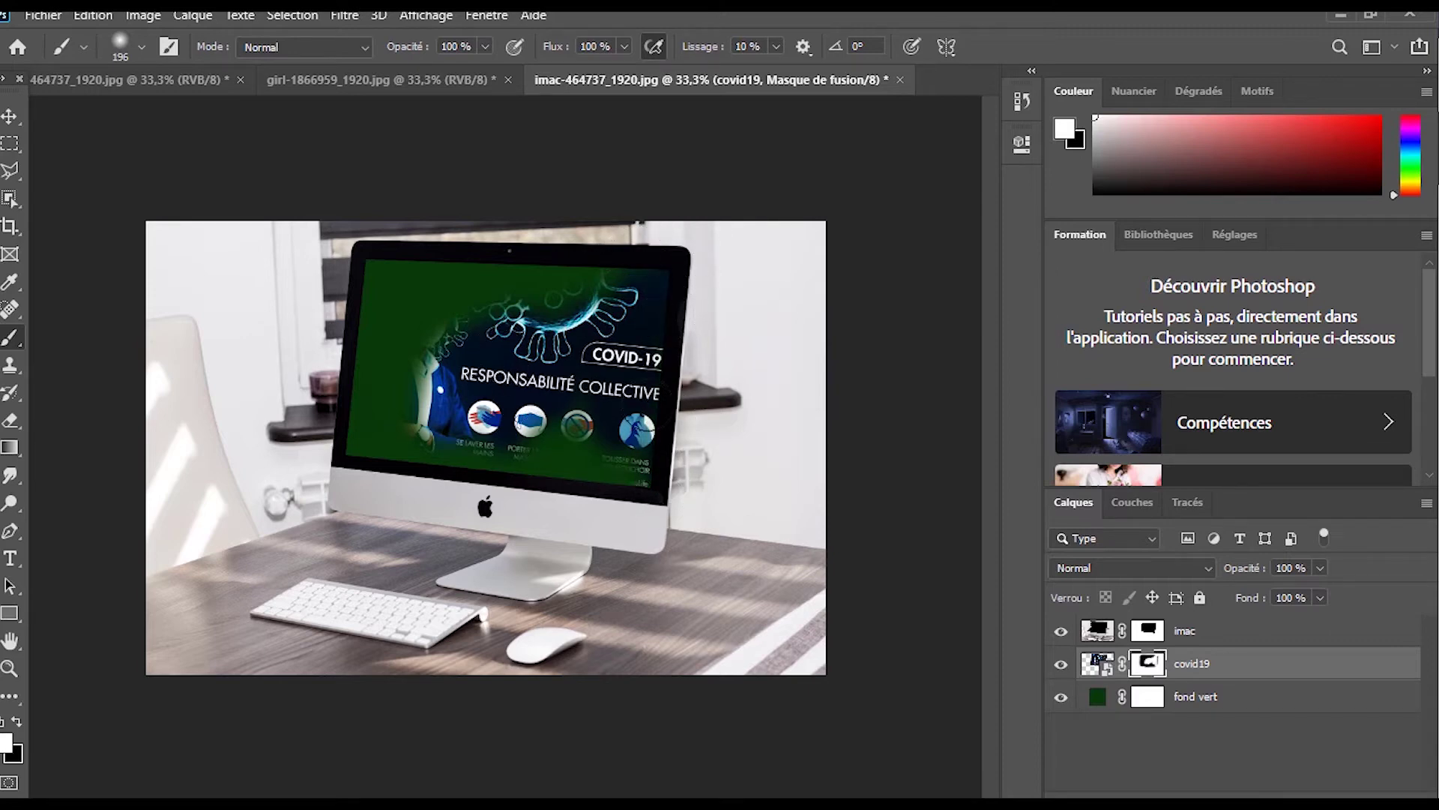
drag(658, 488, 260, 445)
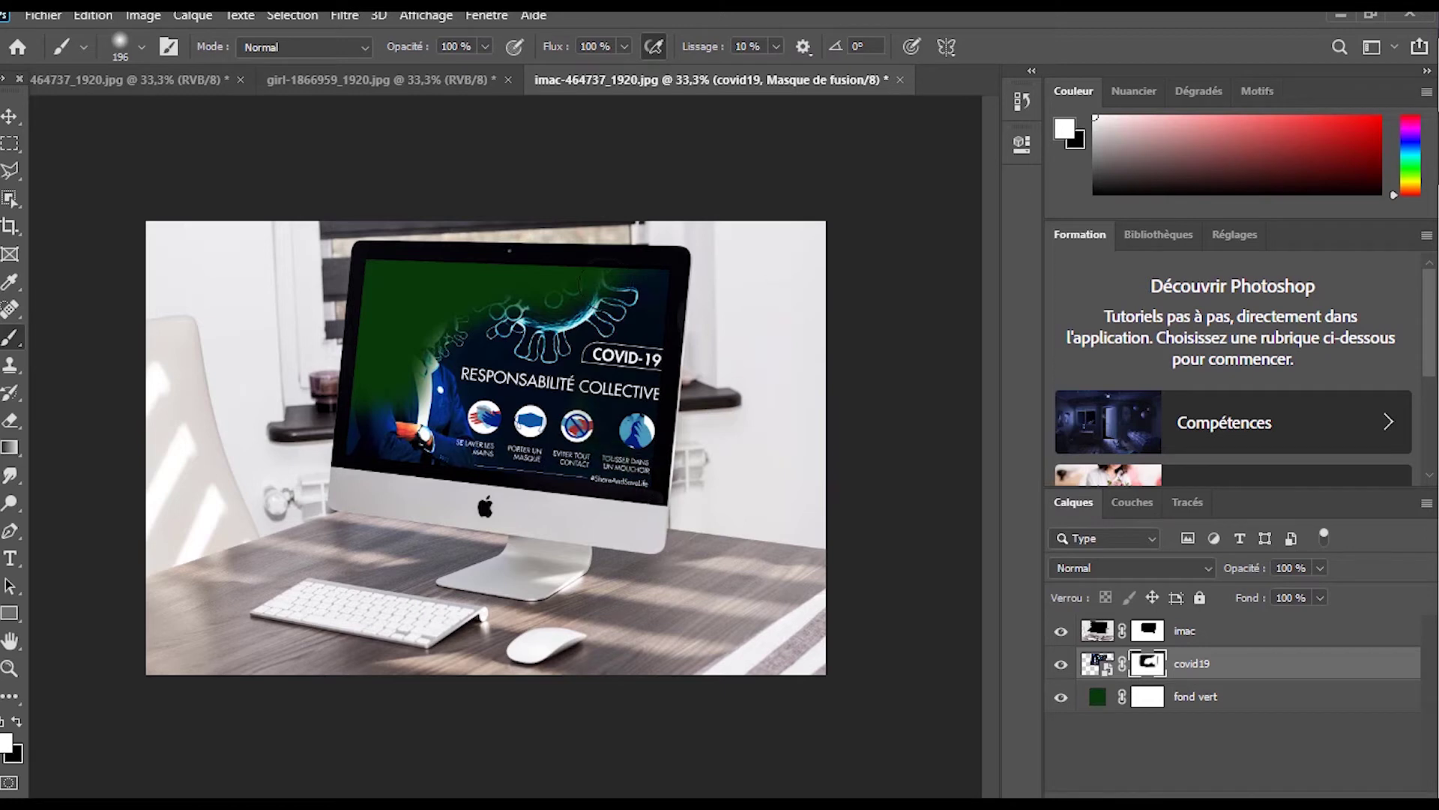
mouse_move(610, 269)
mouse_down()
mouse_move(533, 269)
mouse_move(348, 352)
mouse_move(401, 368)
mouse_move(420, 315)
mouse_move(563, 332)
mouse_up()
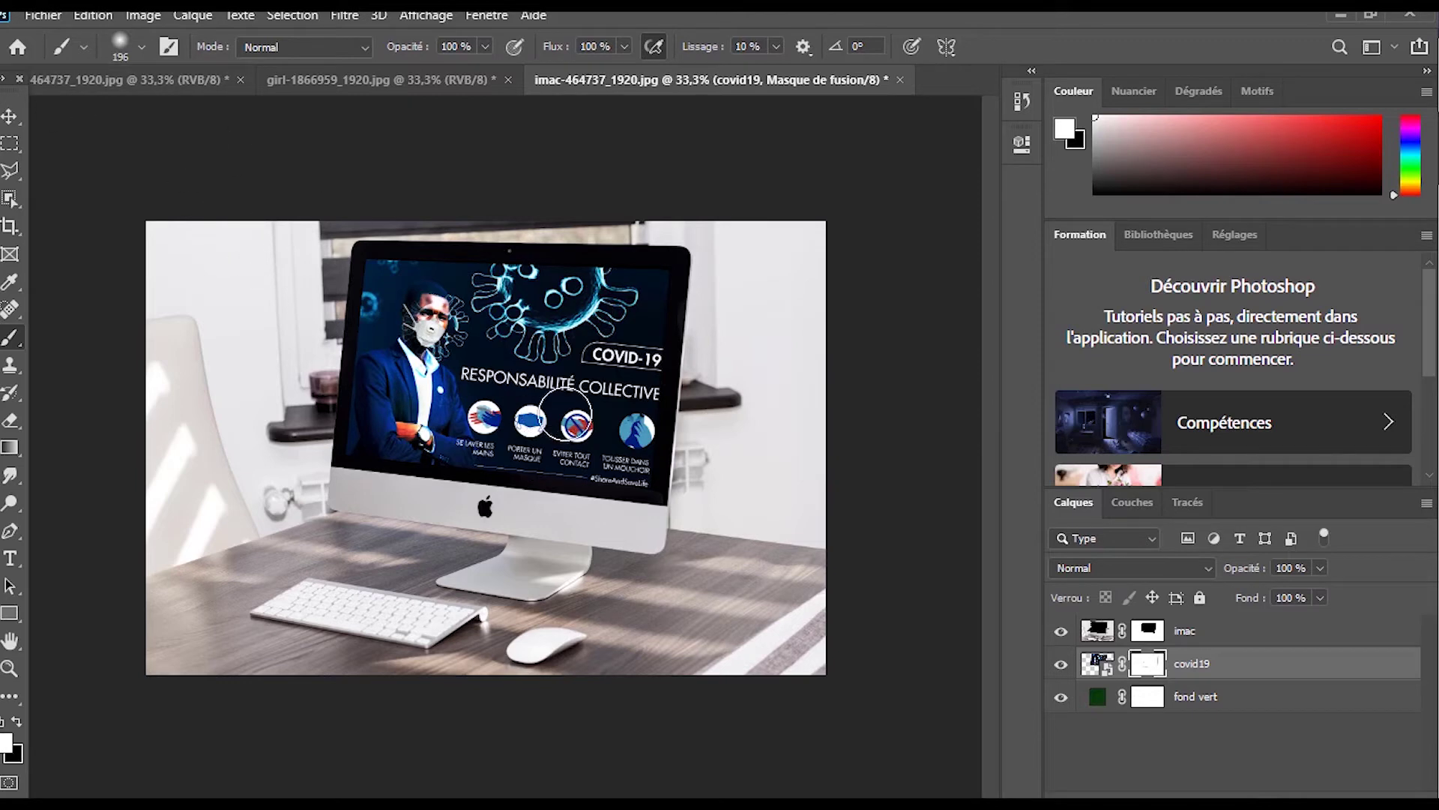
Open the legacy Save for Web export and switch its preview to the two-image comparison of the original and the JPEG
click(43, 15)
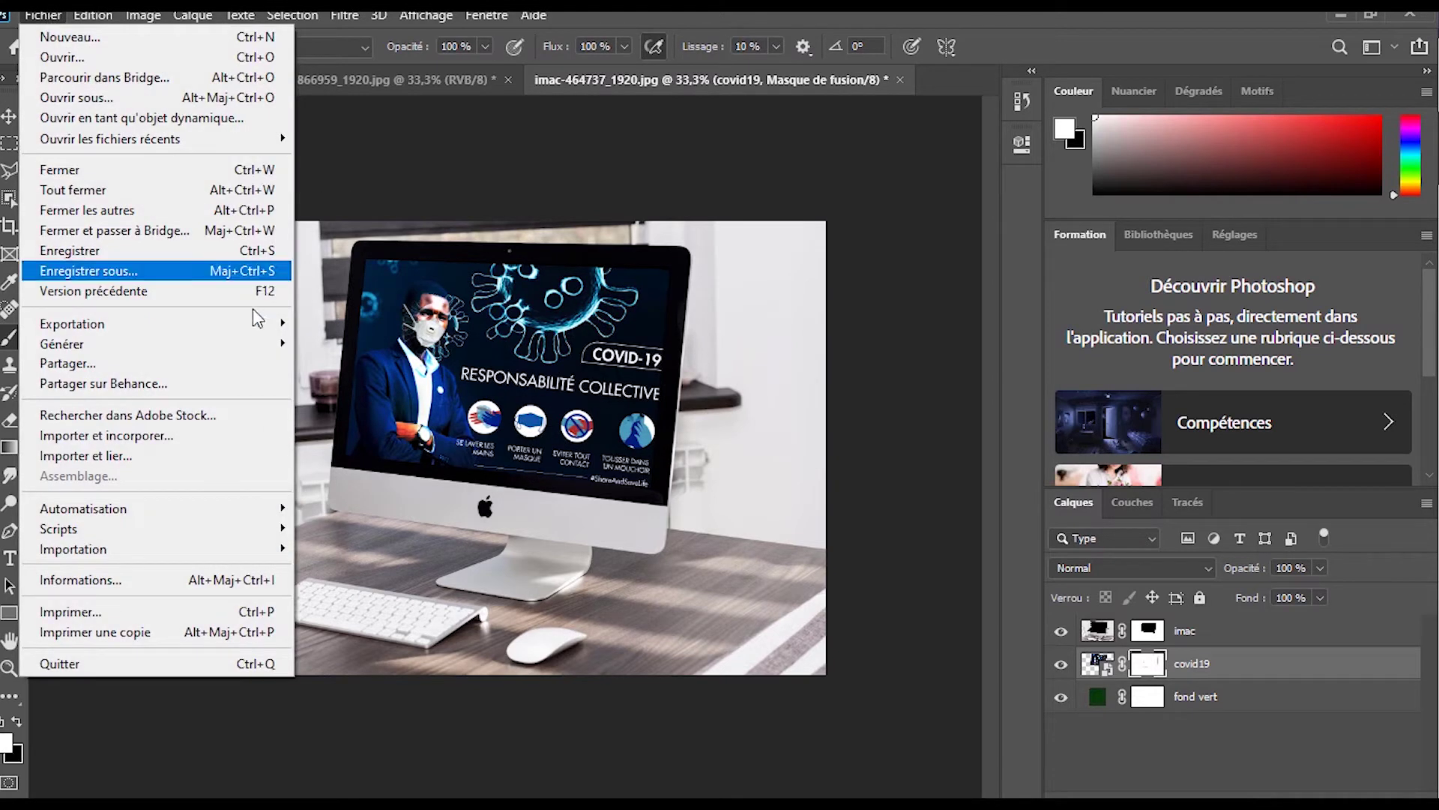
mouse_move(218, 332)
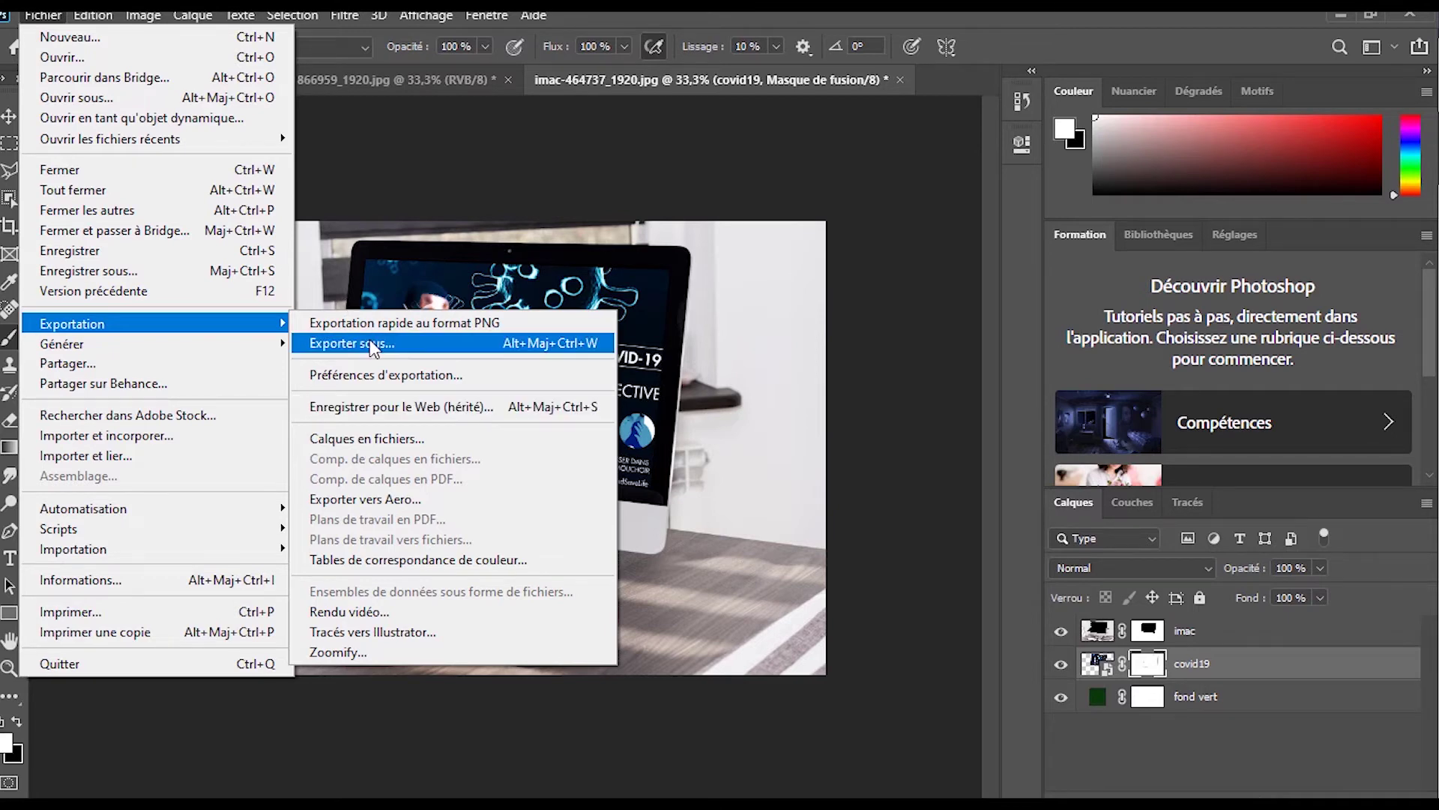
click(417, 409)
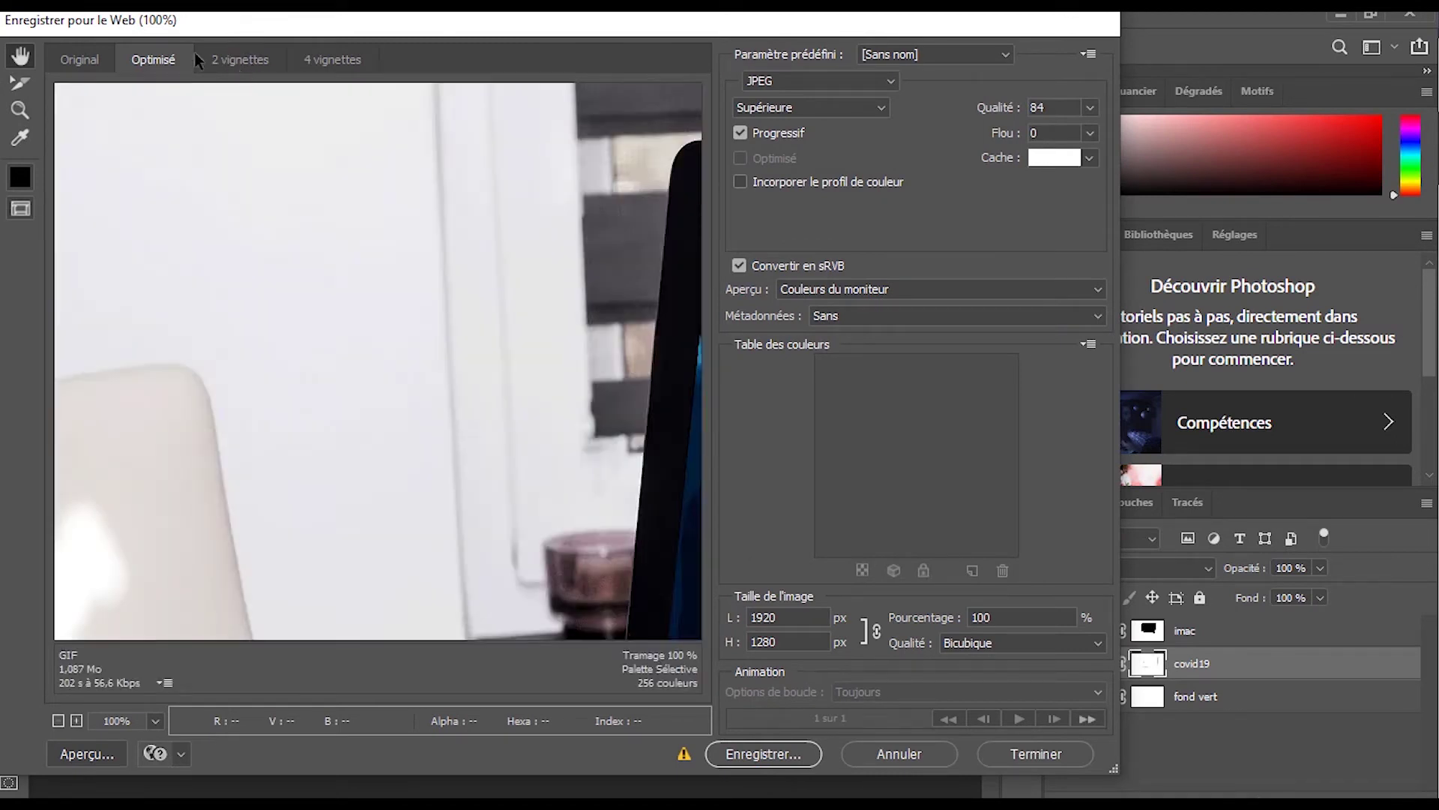
click(239, 60)
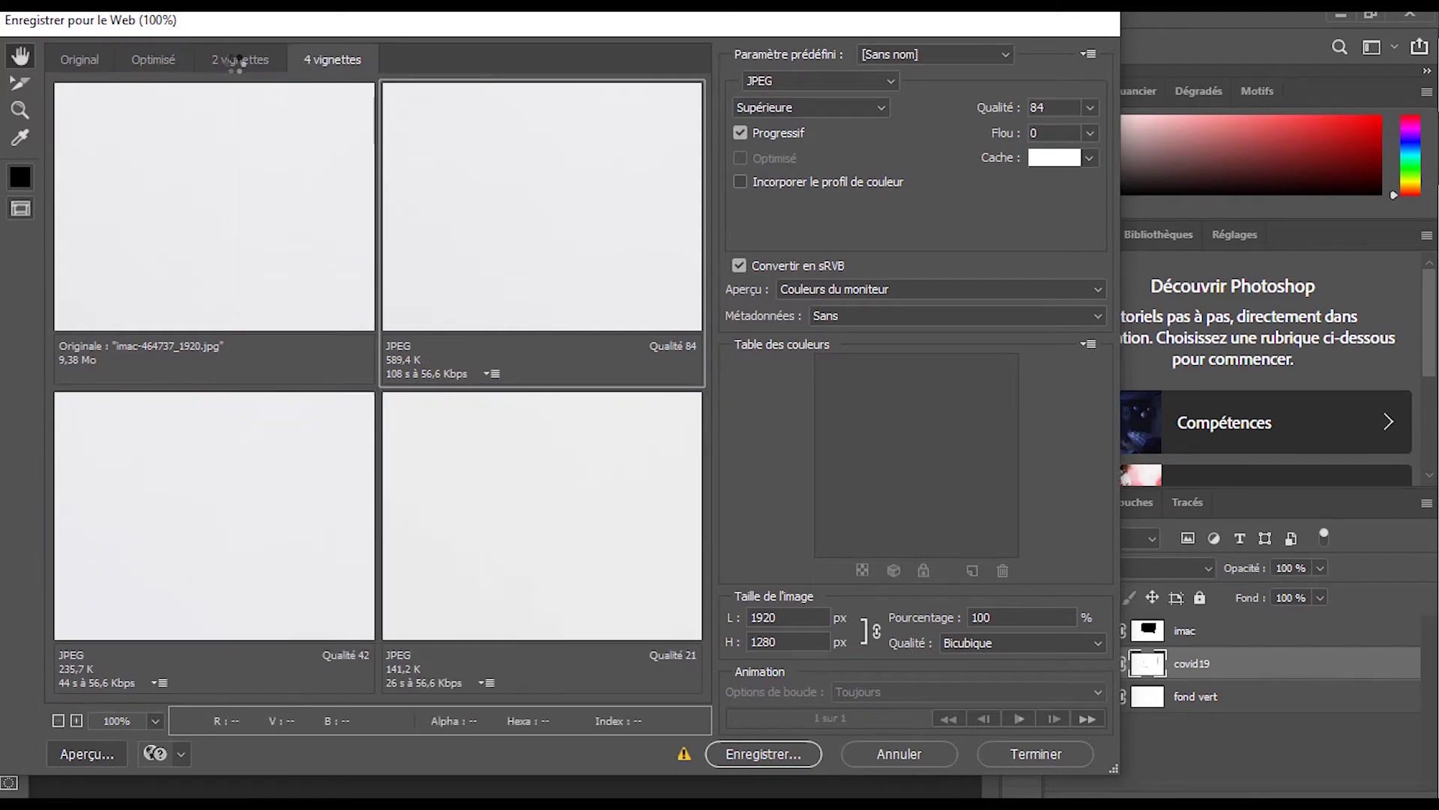
click(236, 64)
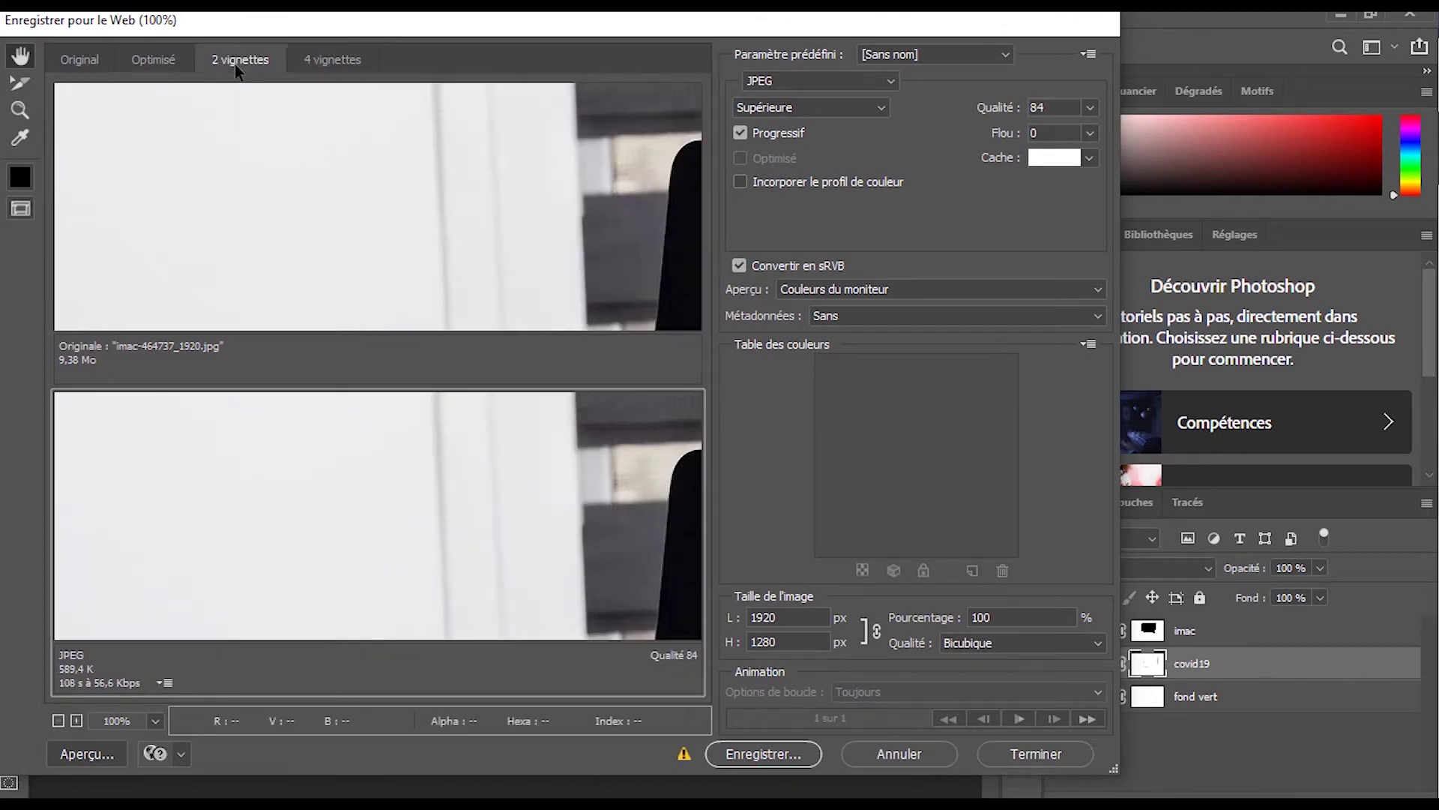
Examine the export preview as four images, optimised only and original only, and check the available file formats while keeping JPEG
click(323, 60)
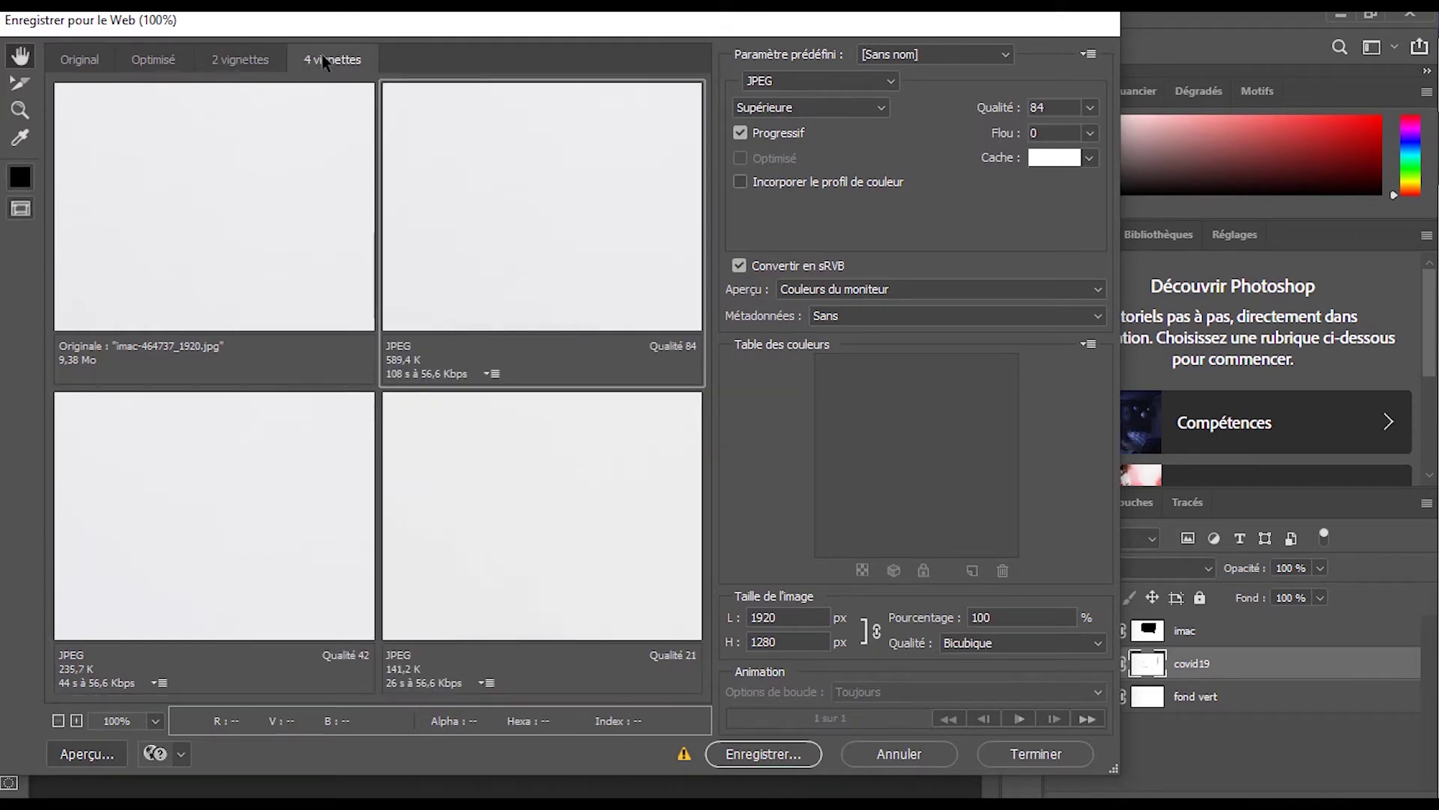
click(154, 60)
click(79, 60)
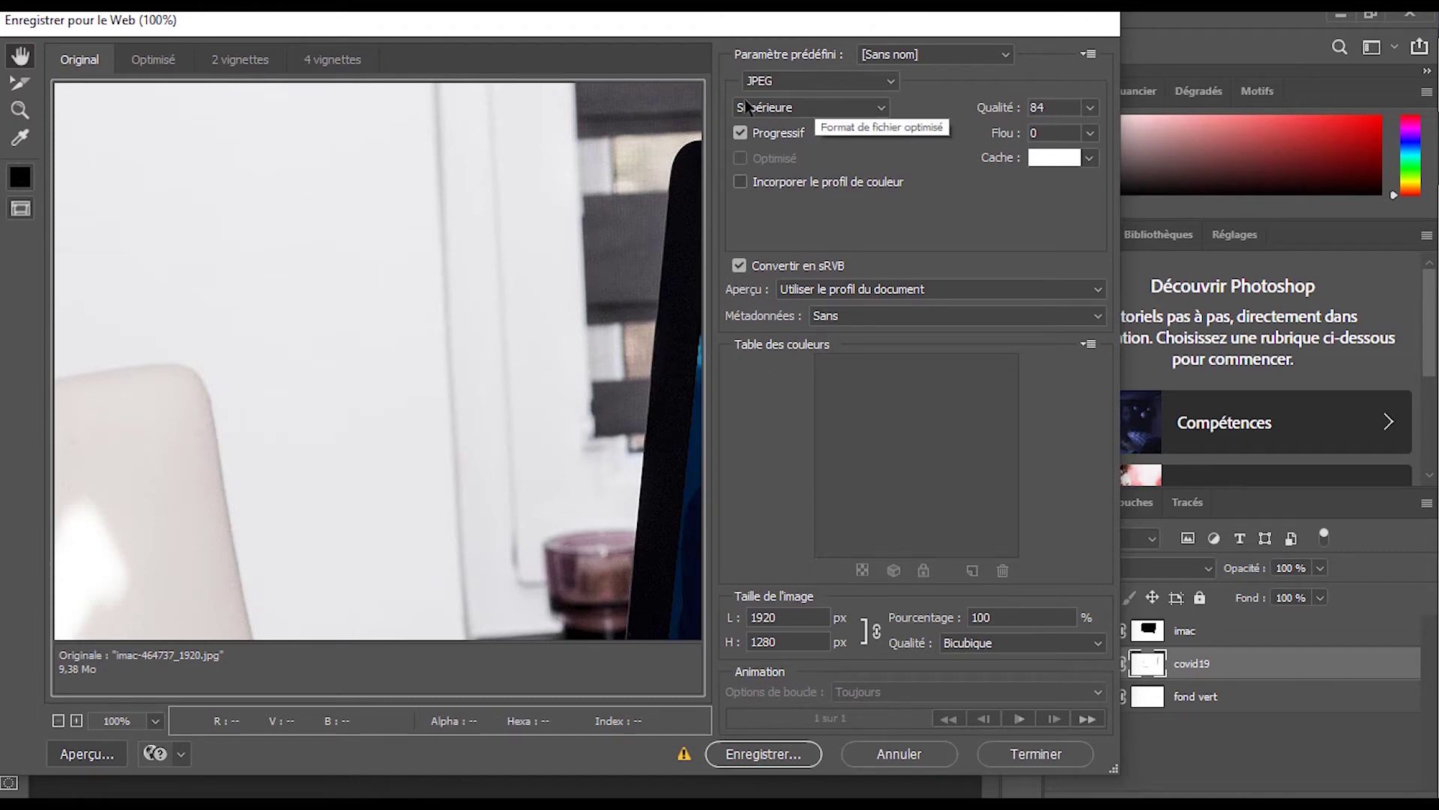
click(804, 81)
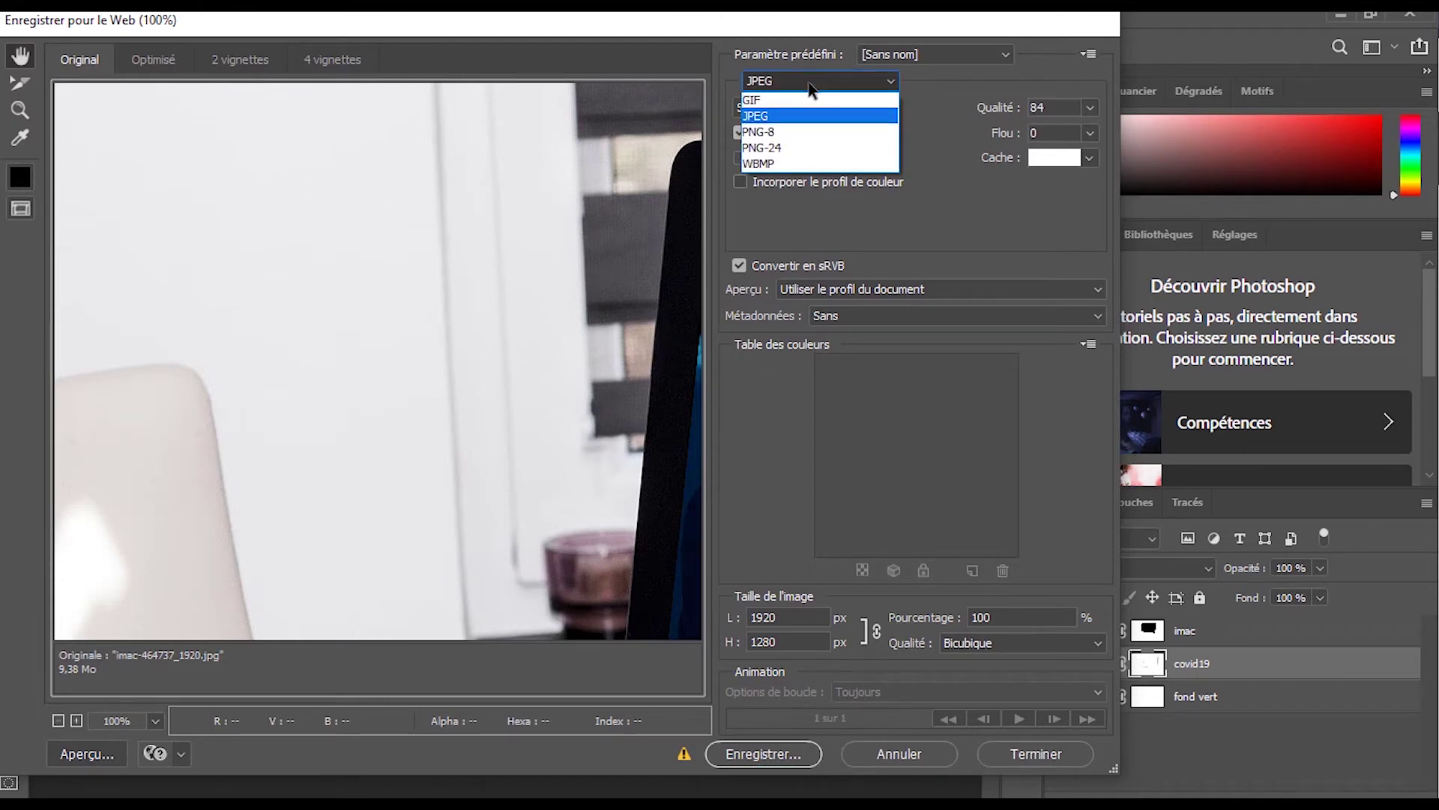
click(811, 83)
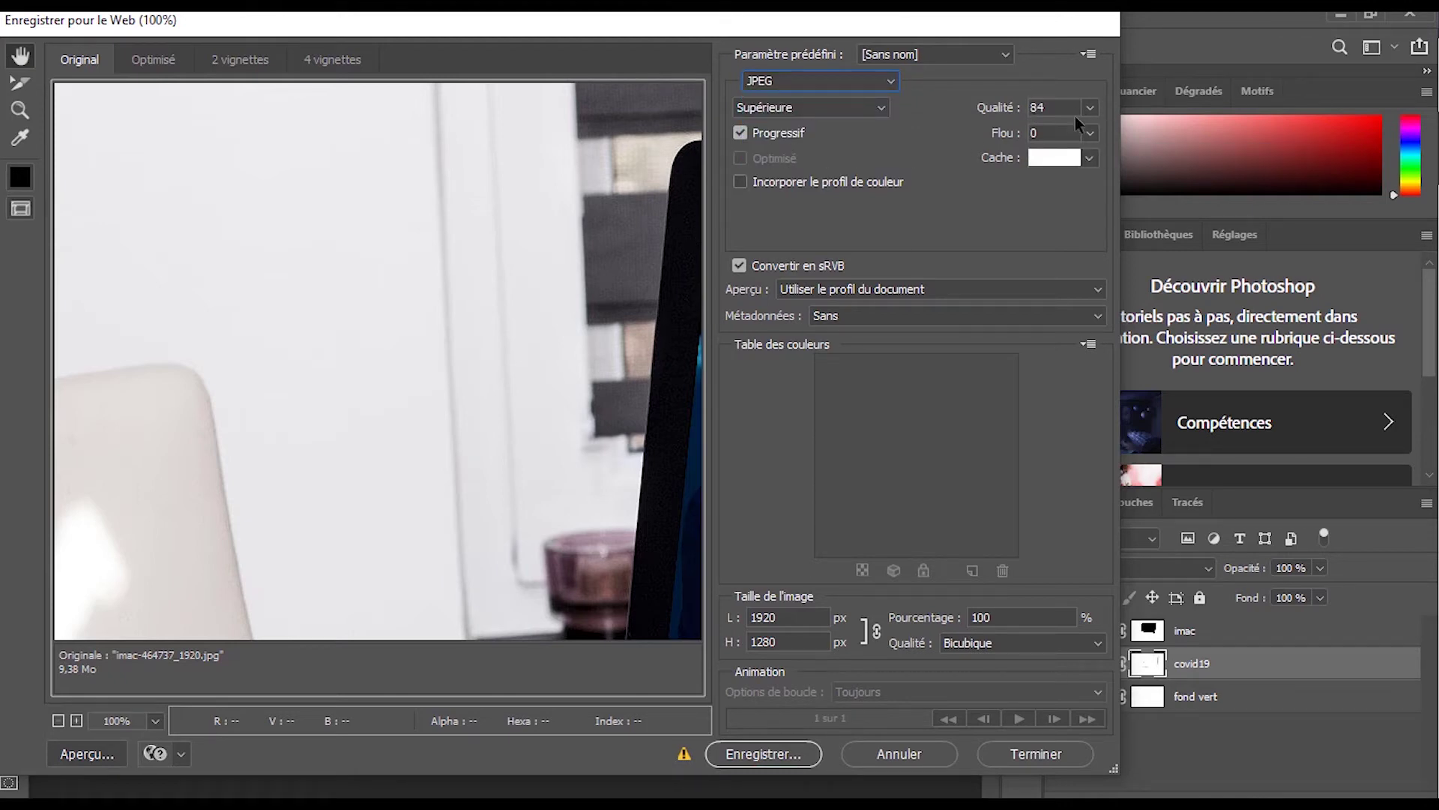
Save the optimised JPEG as masque-de-fusio.jpg in the Atélier masque de fusion folder, accepting the file name warning
click(763, 753)
click(308, 624)
drag(312, 624, 176, 626)
text(masque)
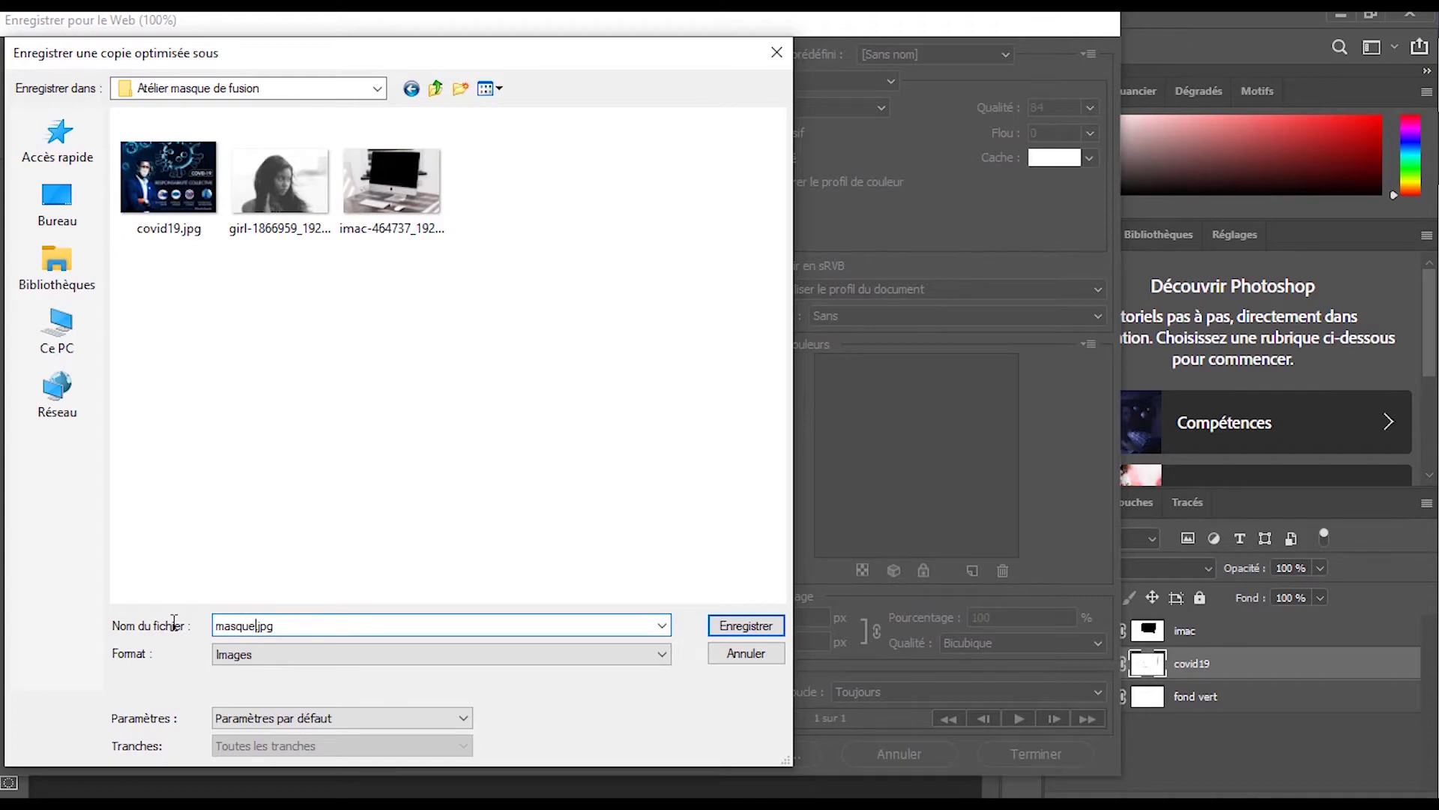
text(-de-fusio)
key(Return)
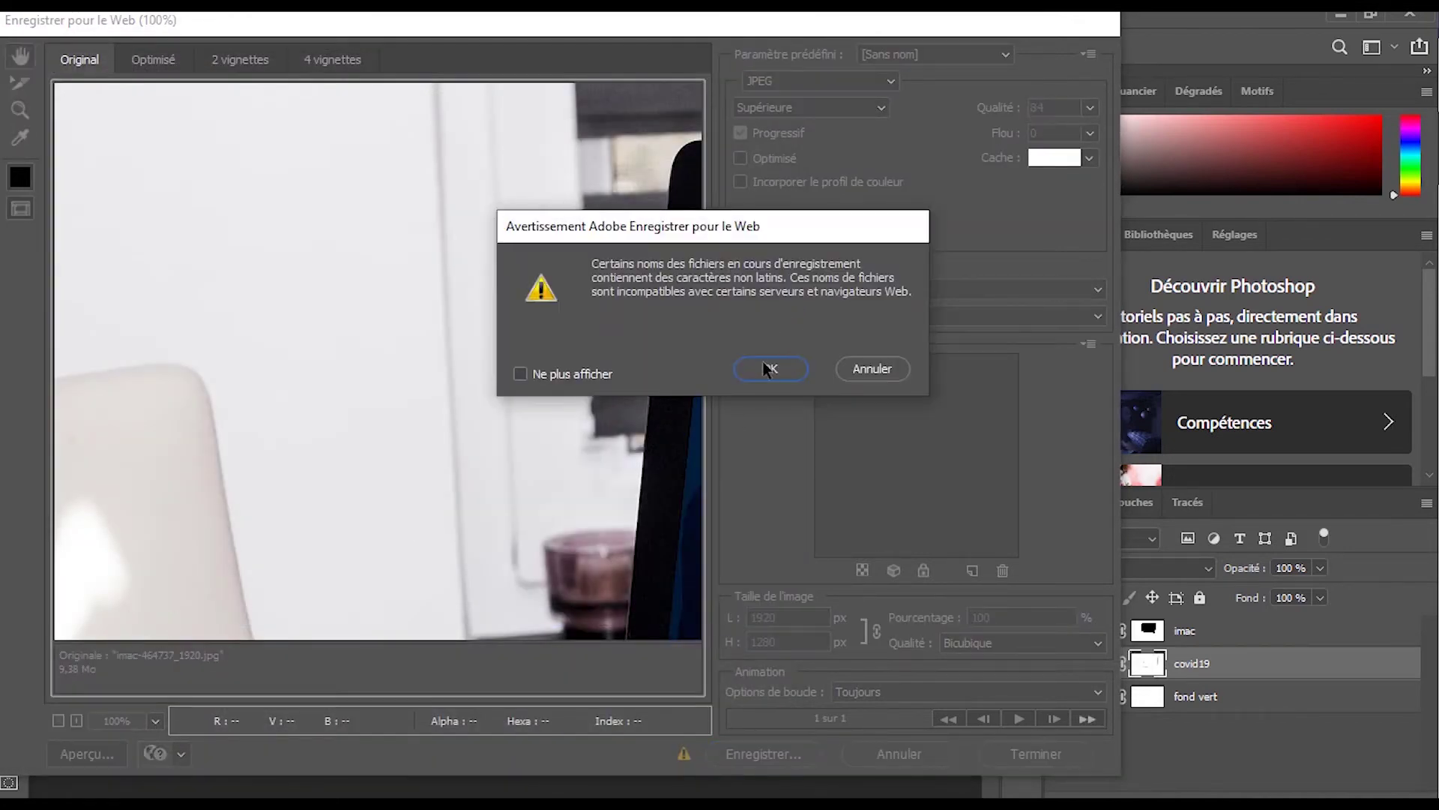
click(770, 368)
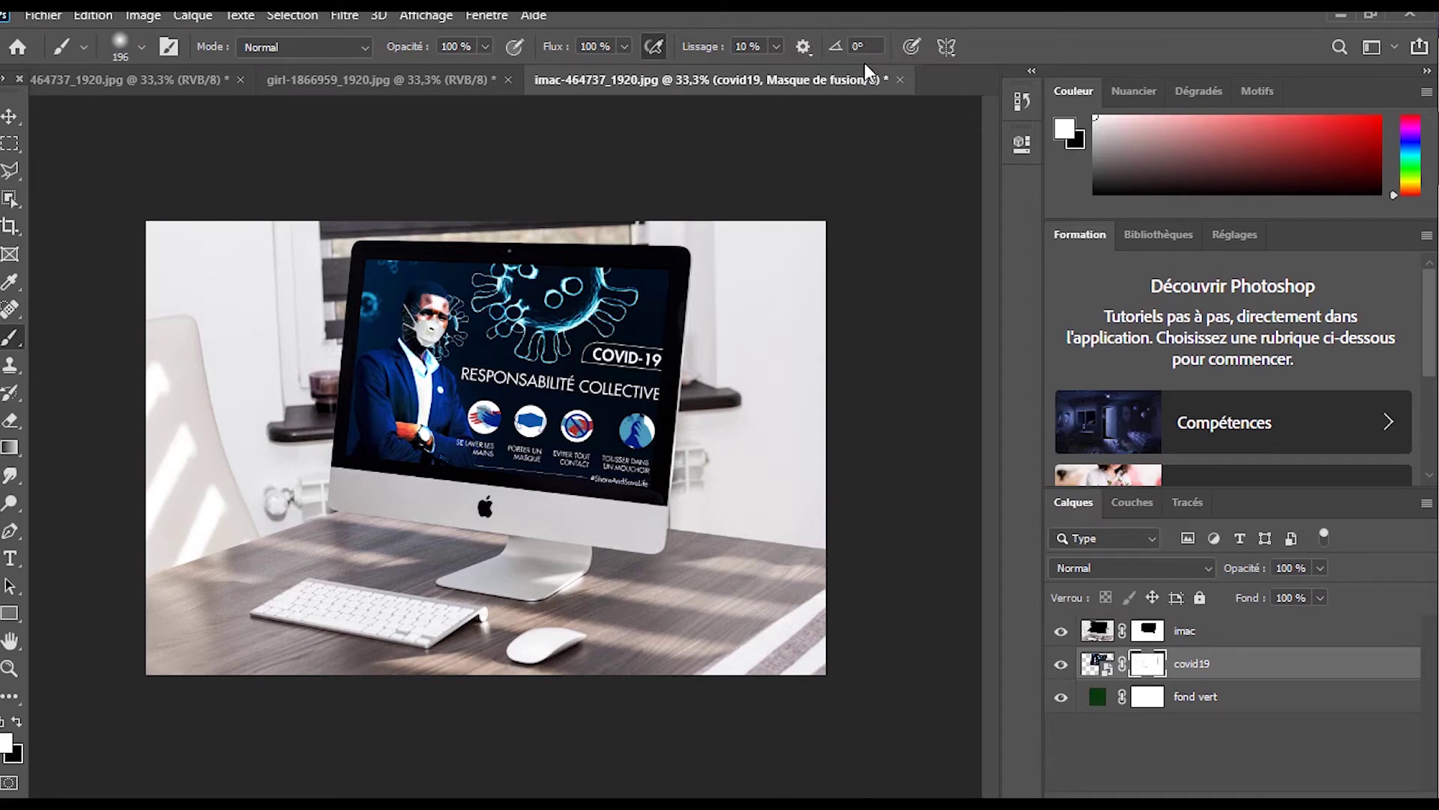
Bring up the girl-1866959_1920.jpg image and add a gradient fill layer above its background
click(44, 15)
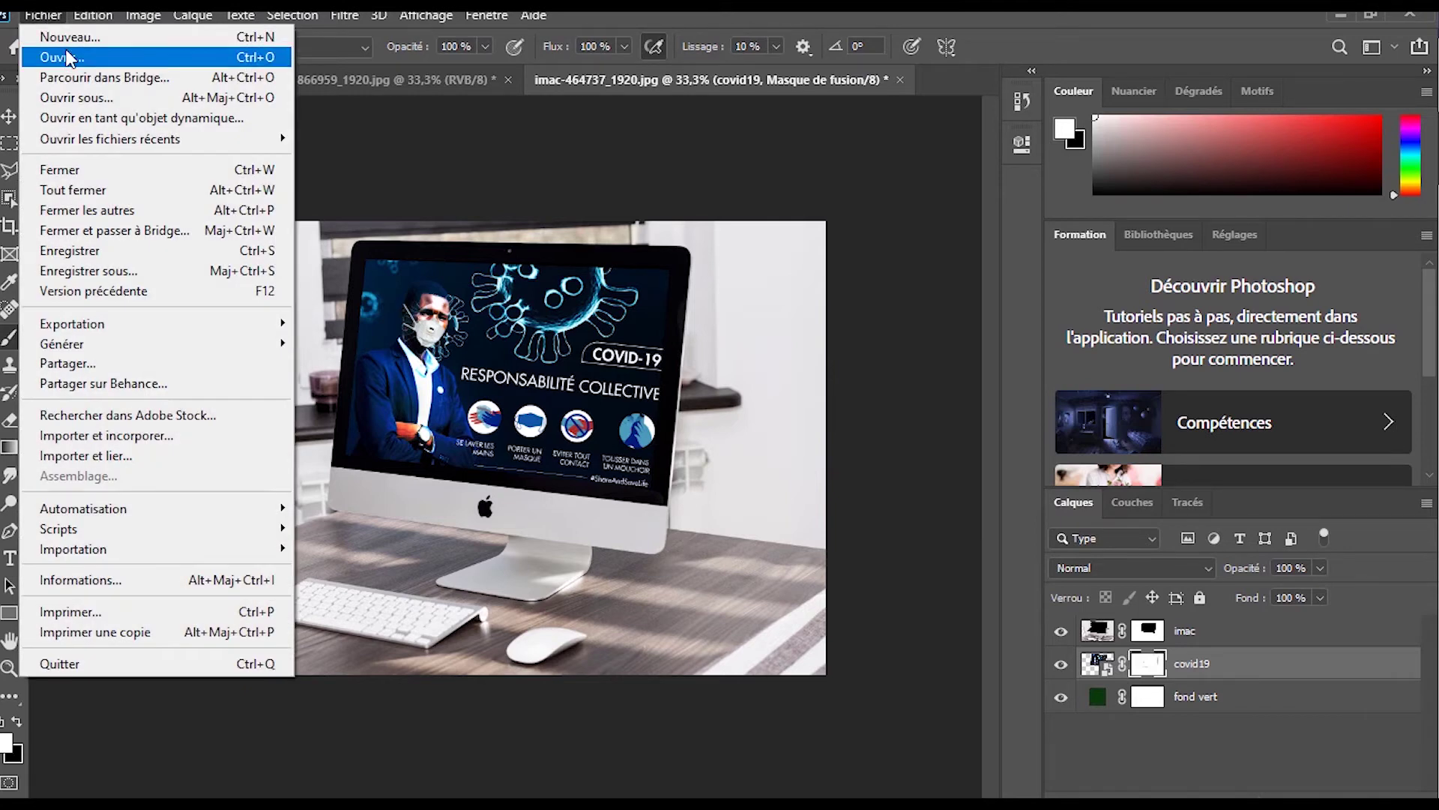
click(69, 59)
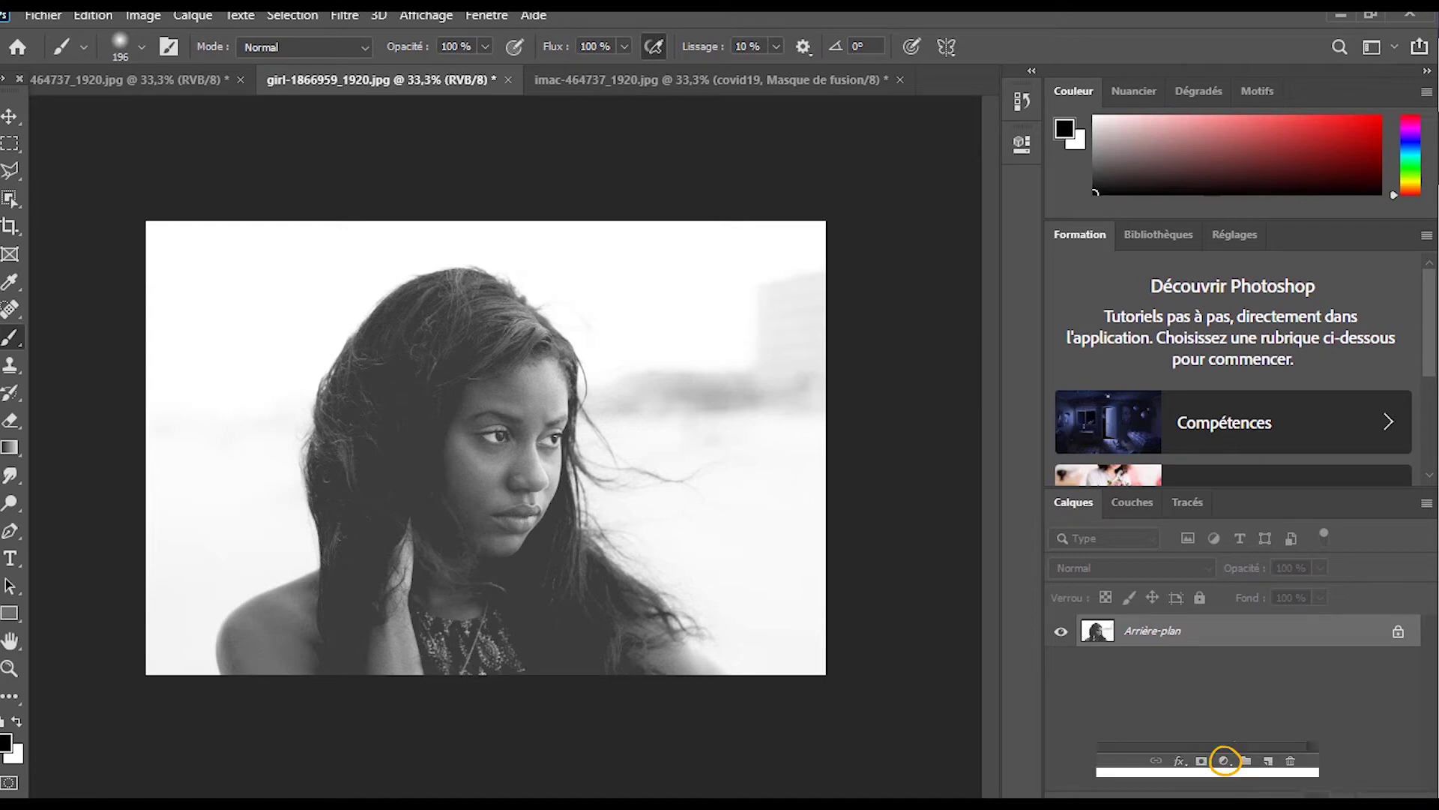
click(1225, 760)
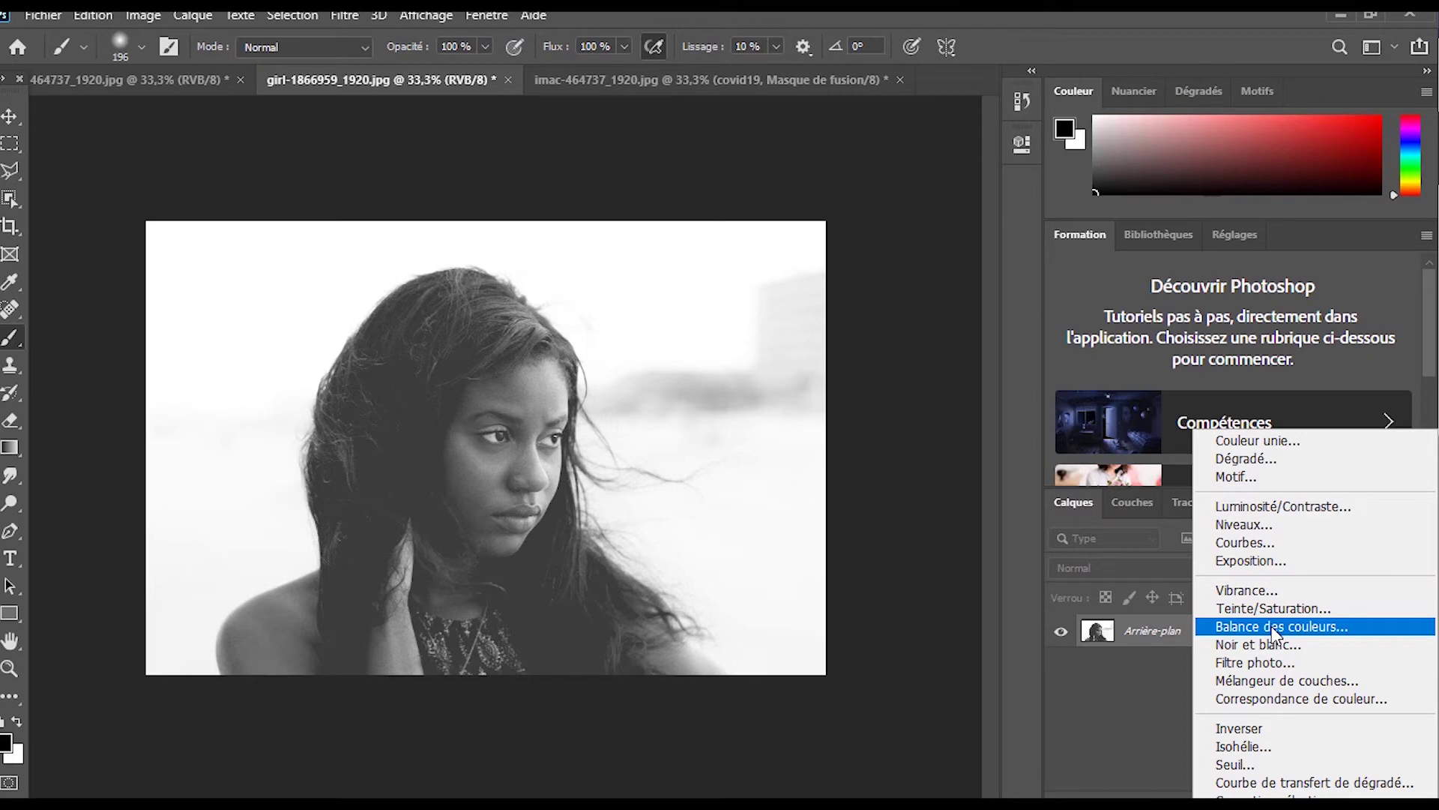
click(1260, 459)
click(760, 112)
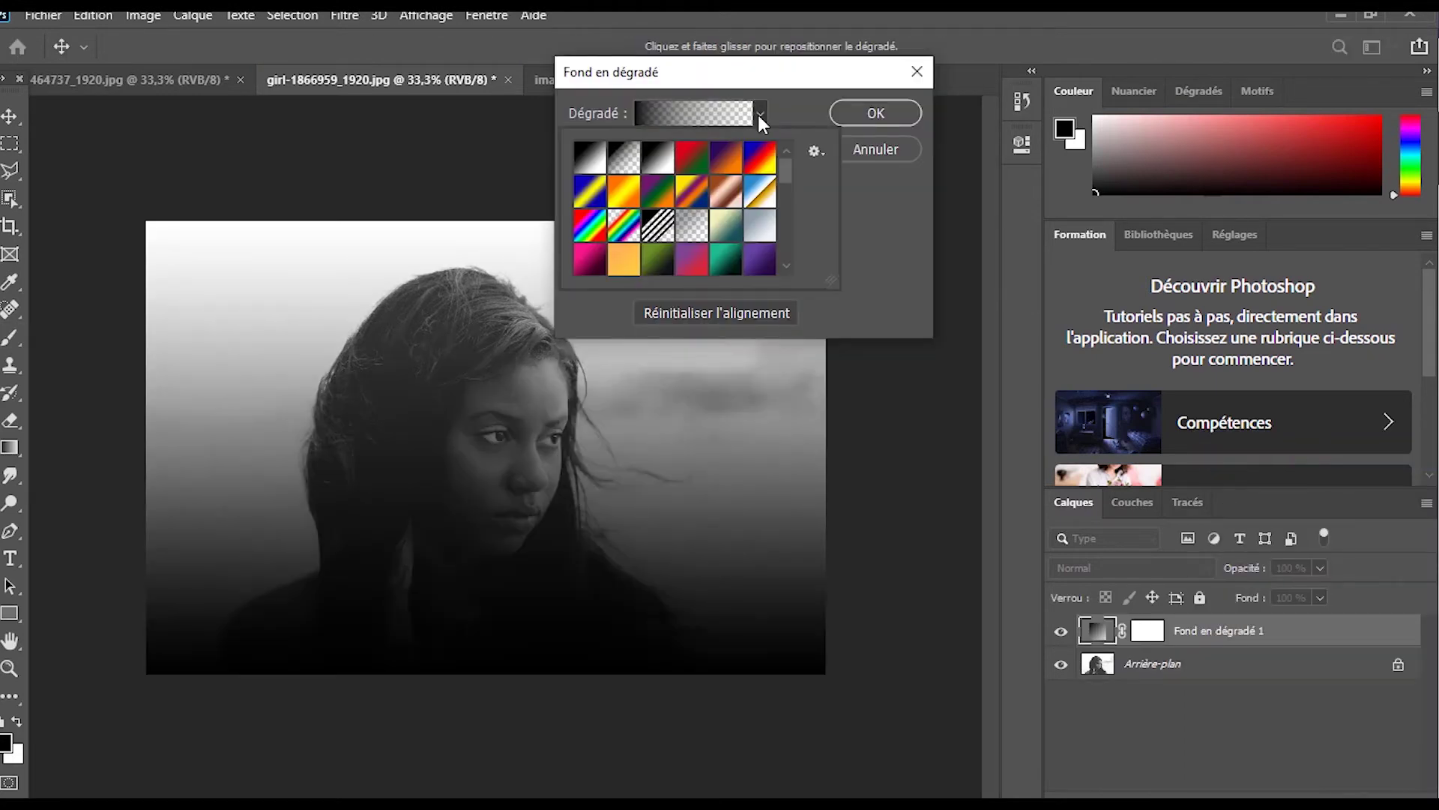
click(804, 87)
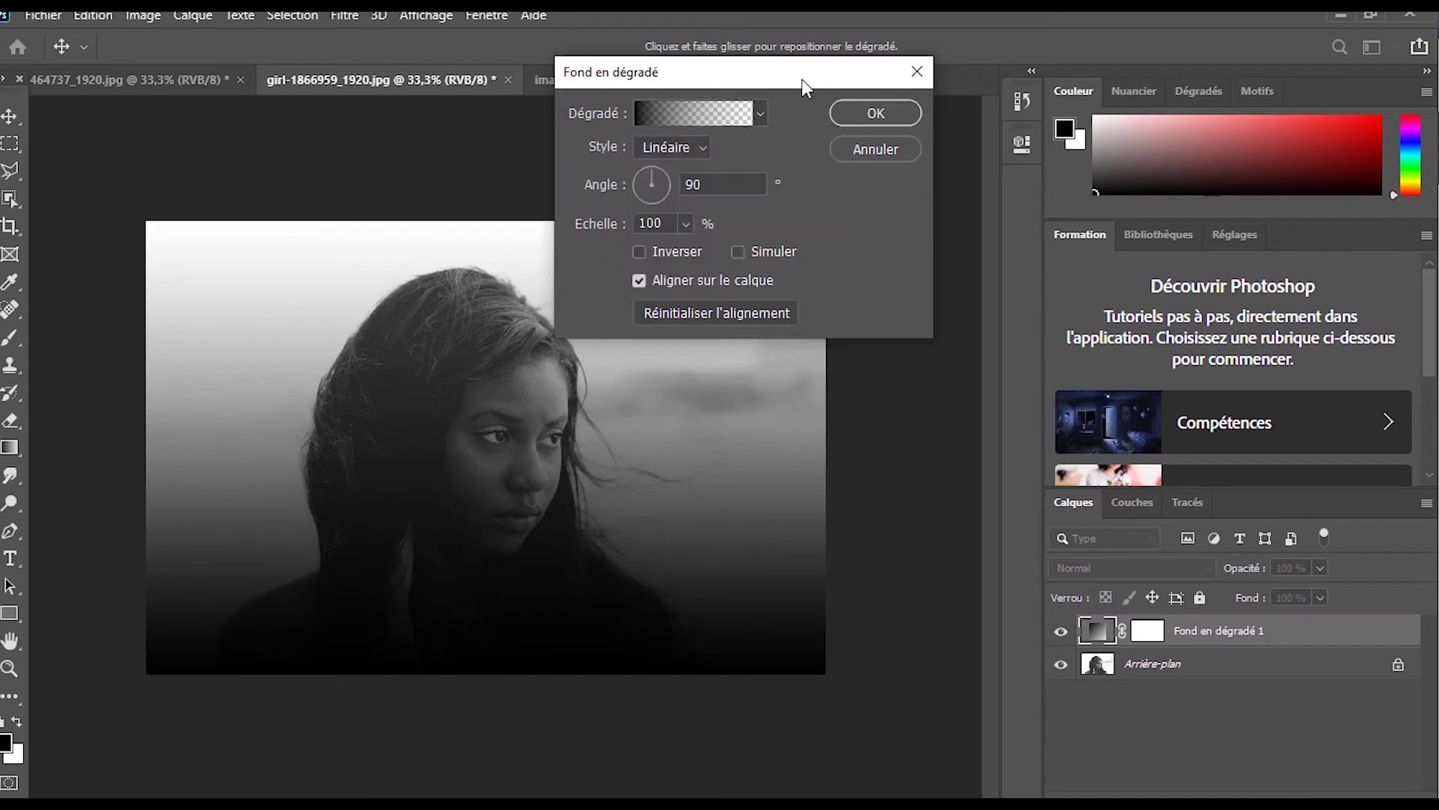
drag(804, 86, 797, 70)
click(753, 108)
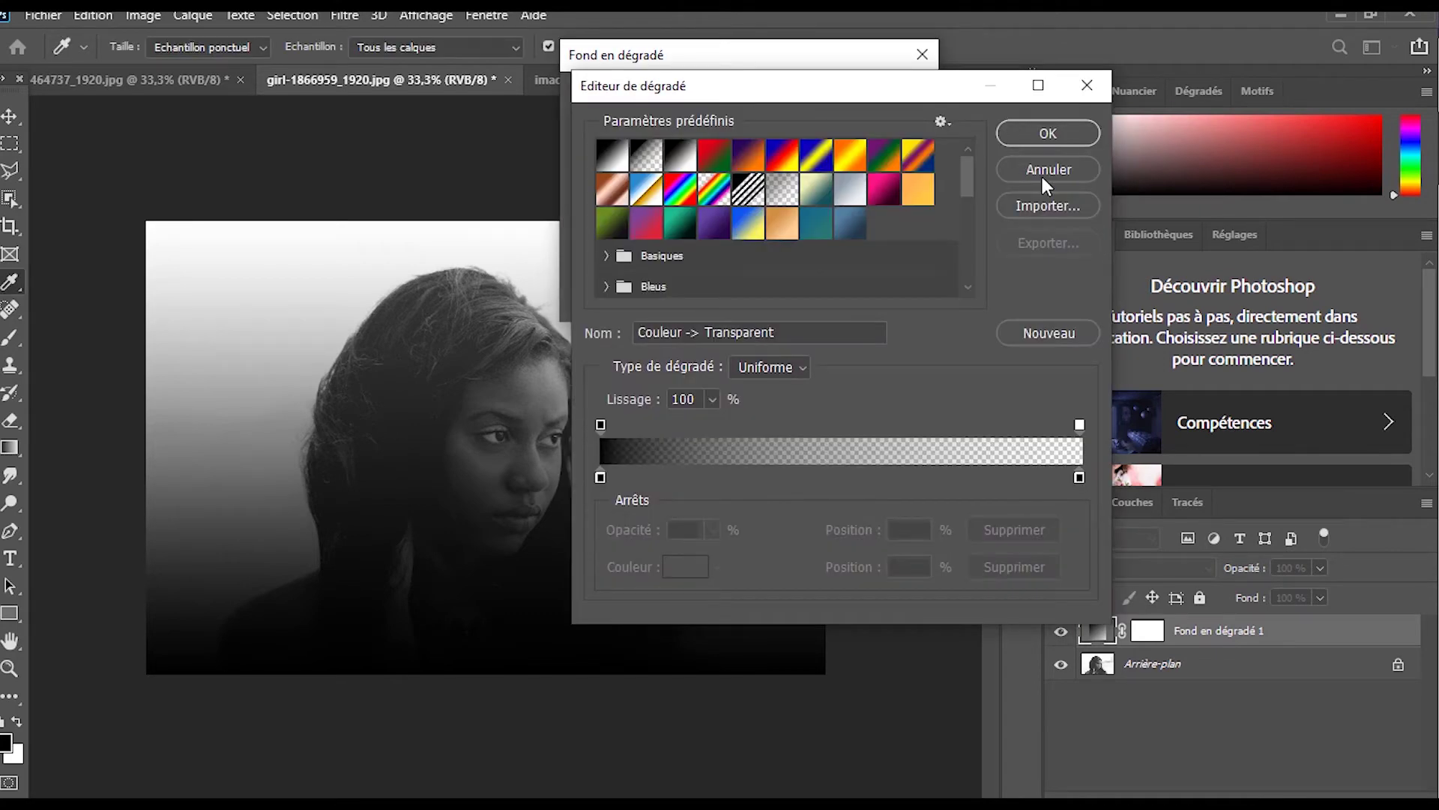
click(1008, 165)
Apply the bright pink to dark purple preset to the gradient fill, set its angle to 180° and confirm the fill
click(764, 98)
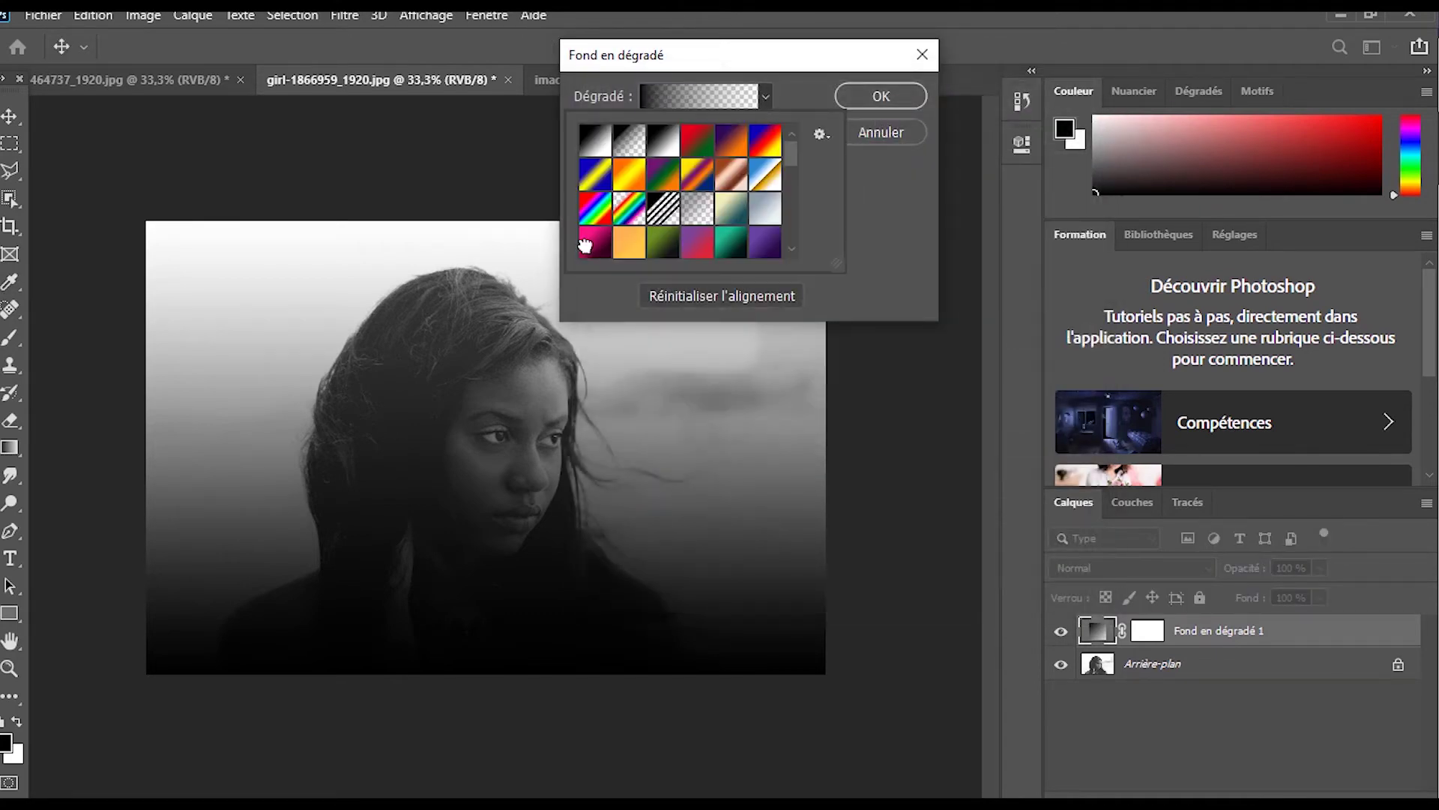
click(587, 247)
click(766, 97)
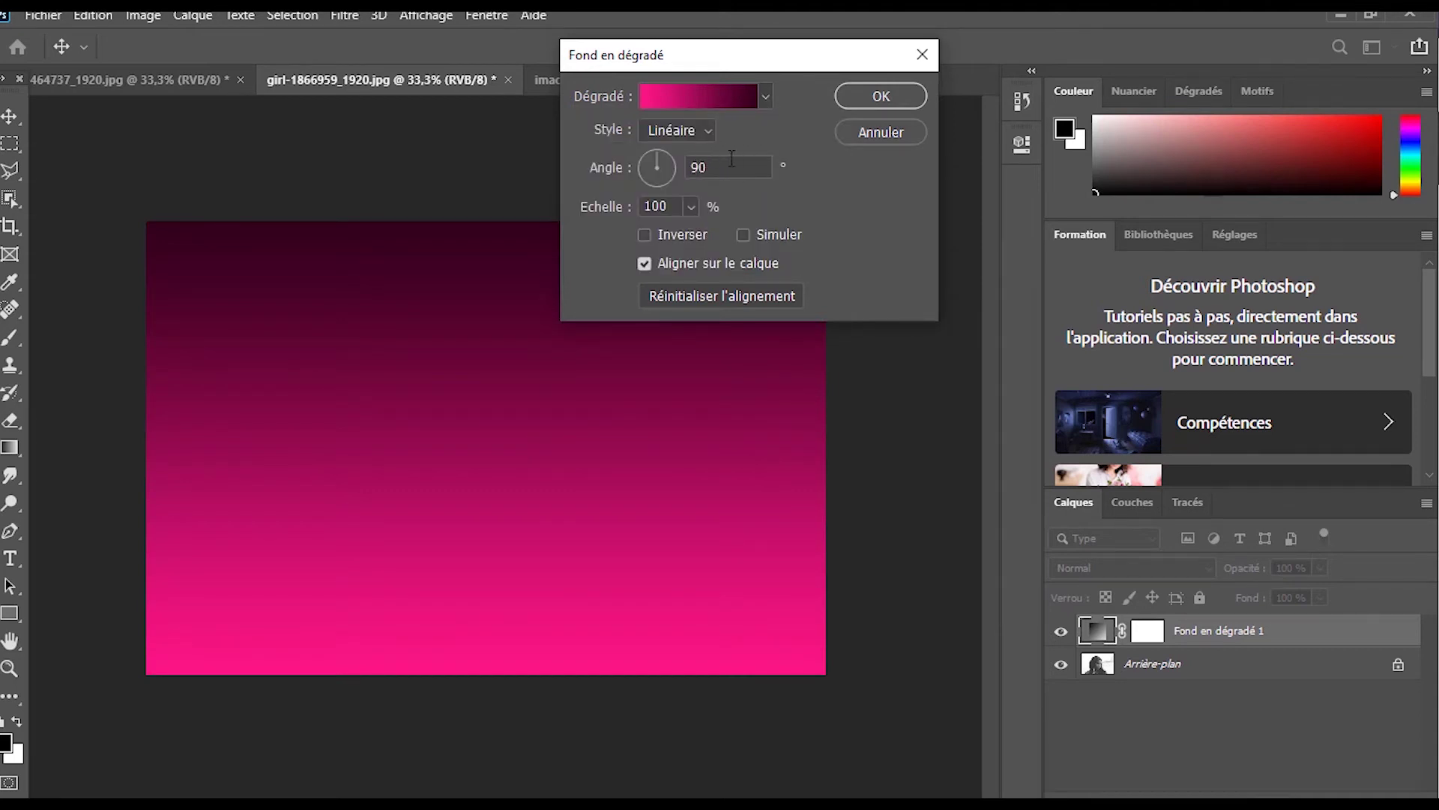
text(180)
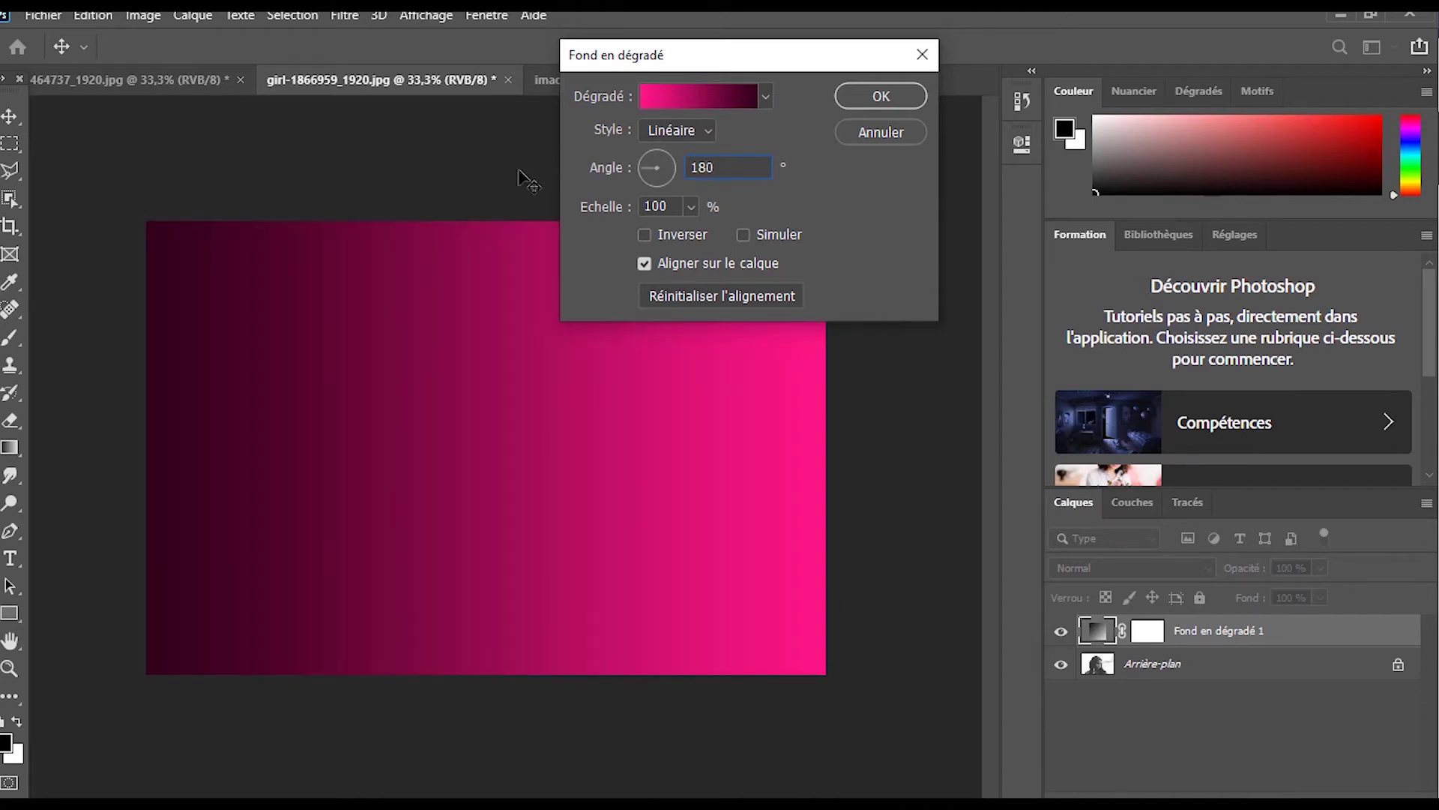
click(870, 96)
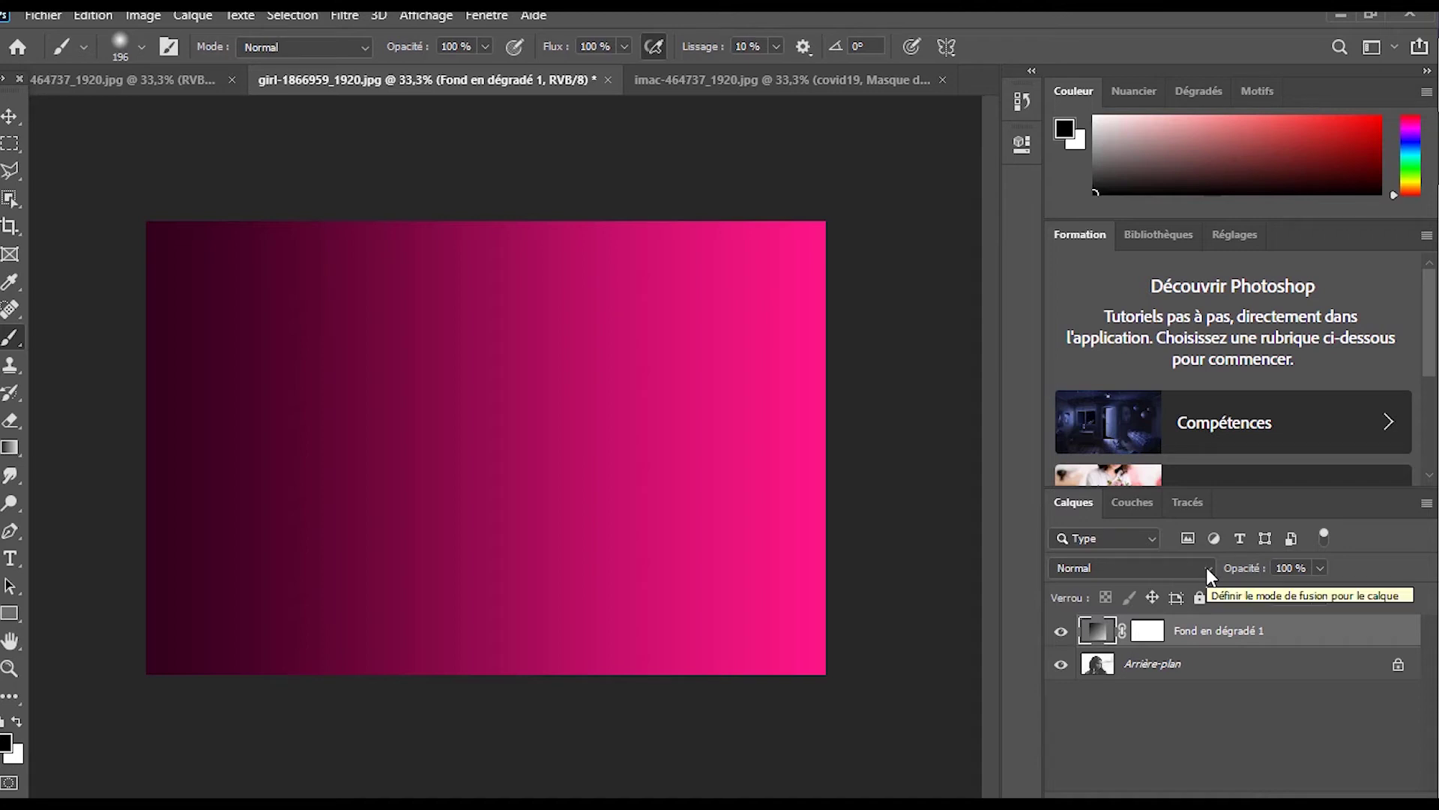
Paint black on the gradient layer's mask over the girl's face to reveal it through the pink gradient
click(1149, 632)
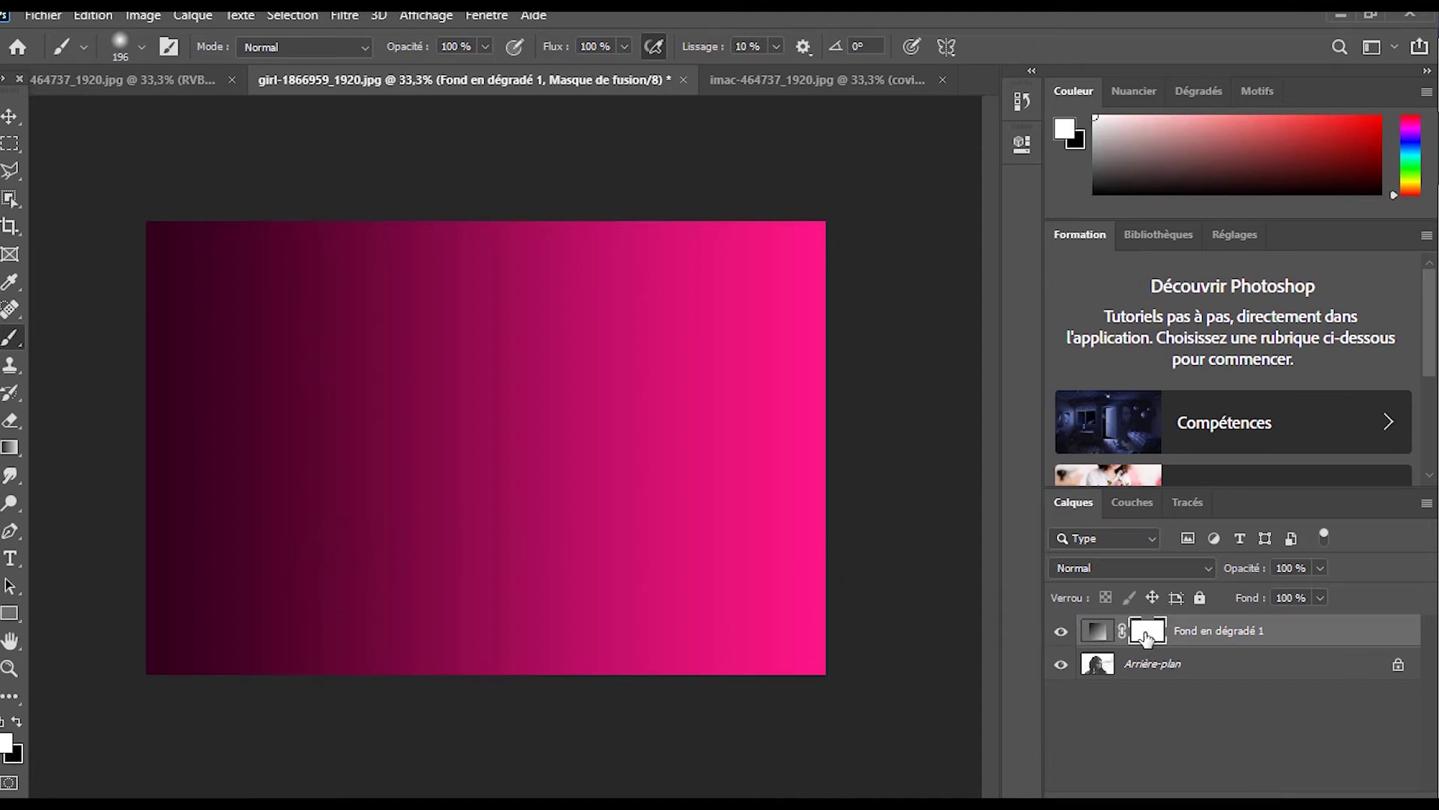
click(14, 724)
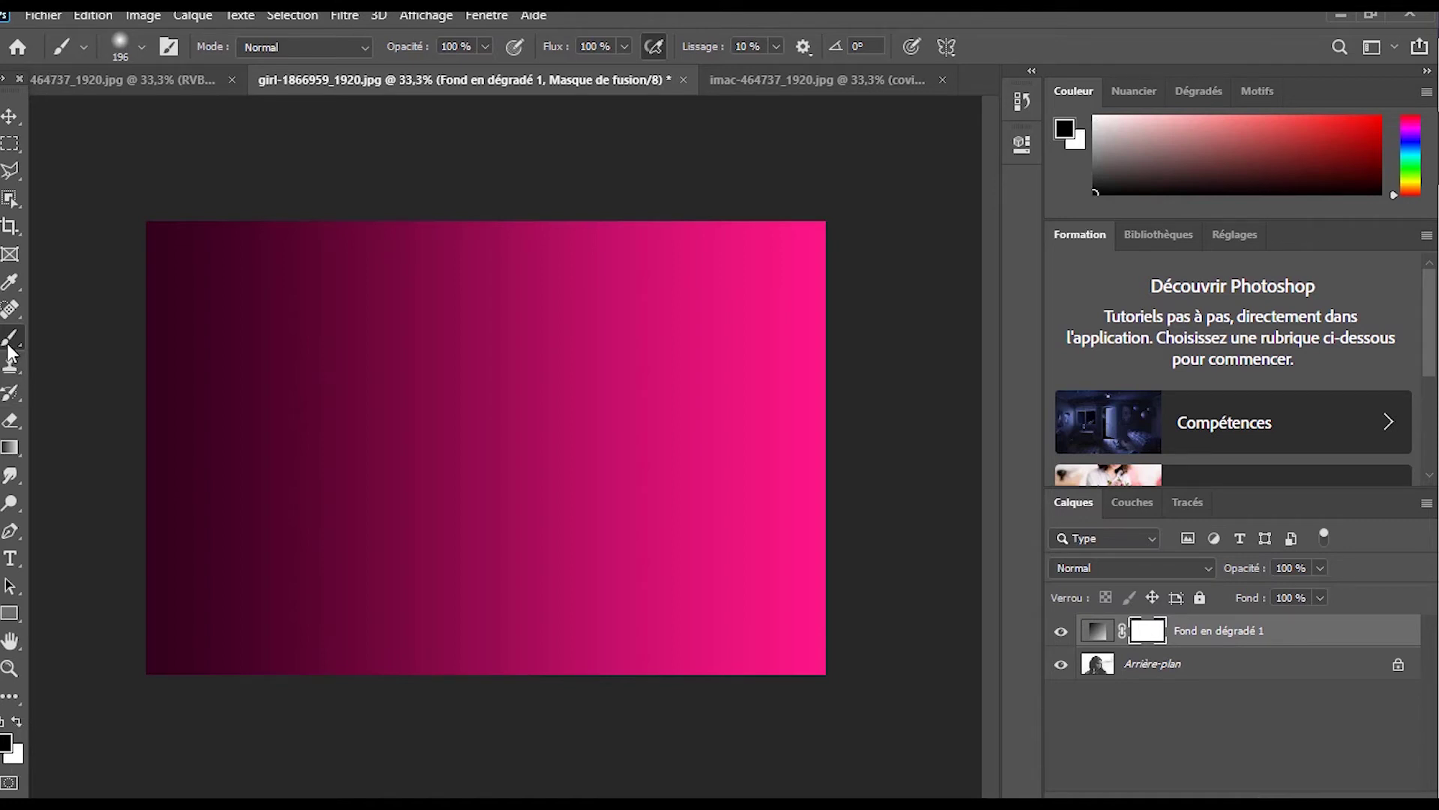
mouse_move(491, 380)
mouse_down()
mouse_move(524, 537)
mouse_move(508, 408)
mouse_move(542, 445)
mouse_move(556, 565)
mouse_move(541, 392)
mouse_move(480, 420)
mouse_up()
mouse_move(457, 570)
mouse_down()
mouse_move(538, 555)
mouse_move(451, 487)
mouse_move(470, 386)
mouse_move(564, 376)
mouse_move(534, 353)
mouse_move(476, 386)
mouse_move(558, 456)
mouse_move(576, 397)
mouse_move(516, 513)
mouse_move(517, 563)
mouse_up()
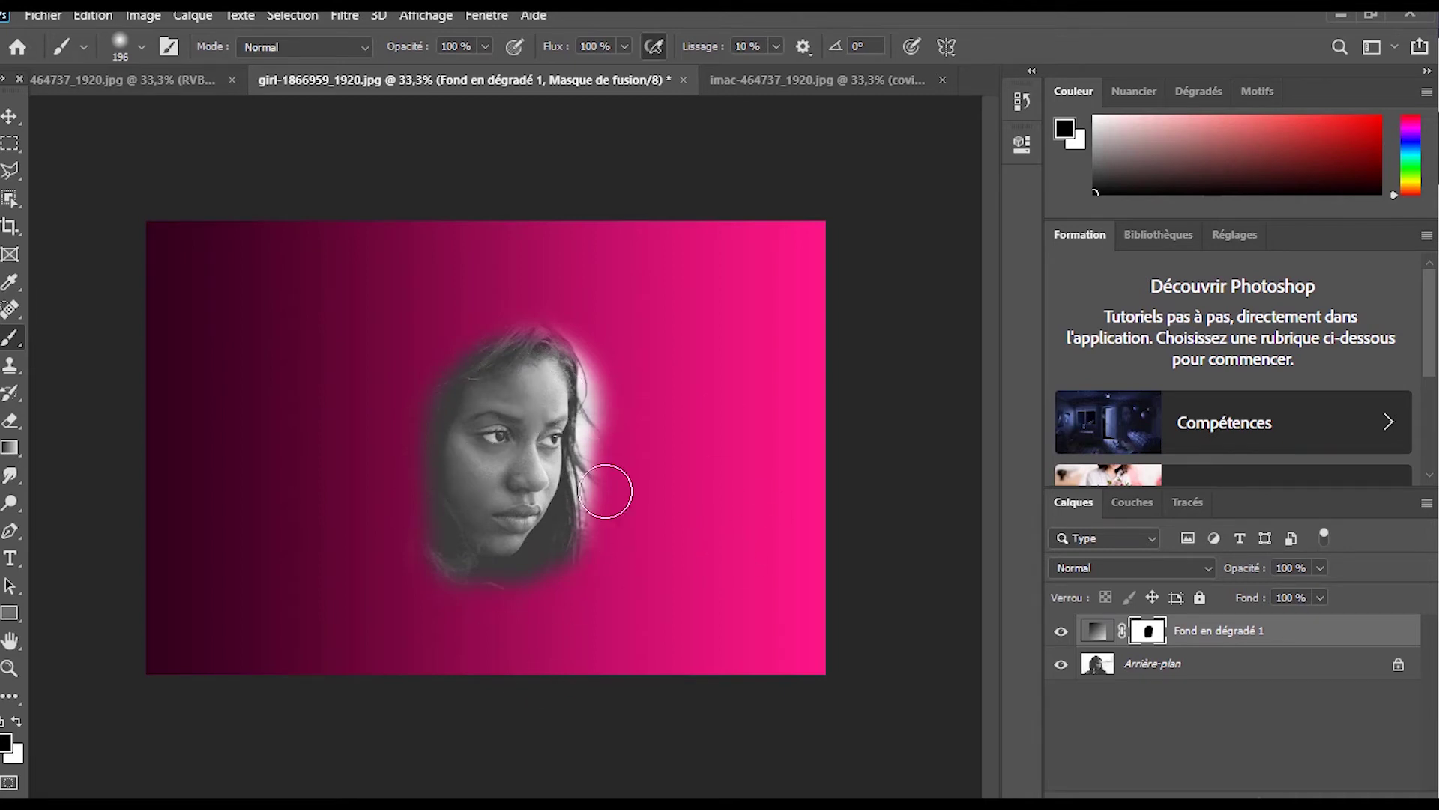
Set the gradient fill layer's blend mode to Luminosité
click(1097, 631)
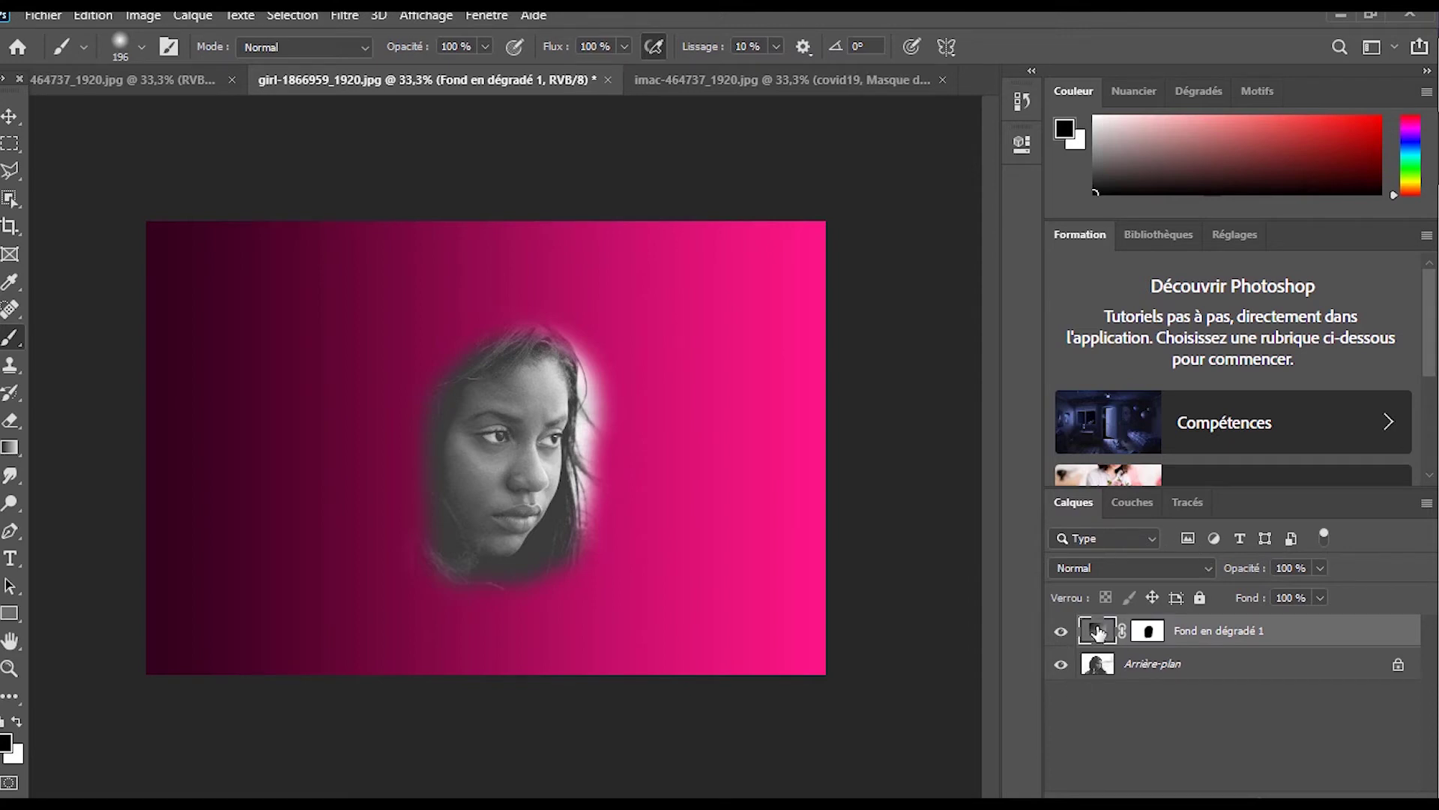
click(1112, 569)
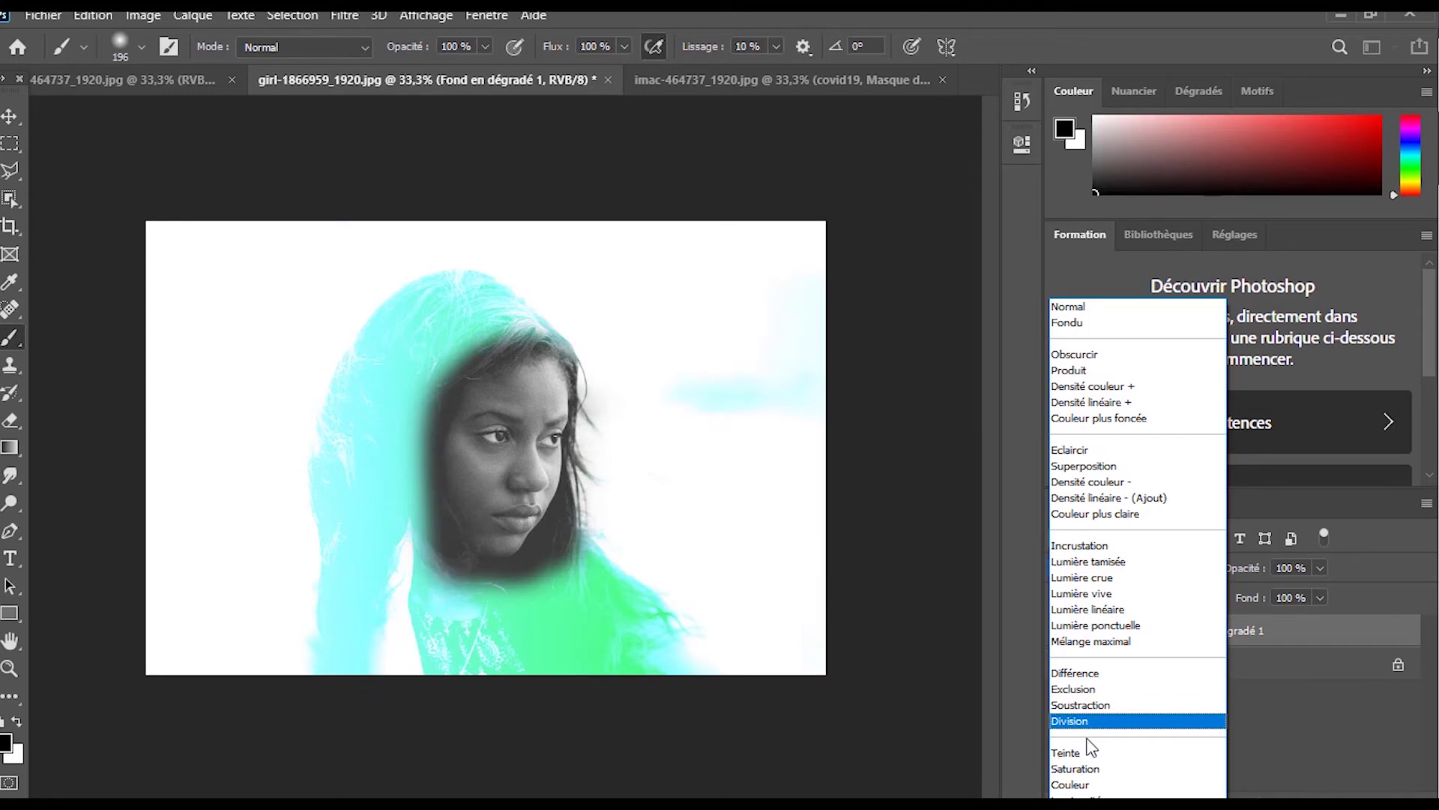
click(1079, 799)
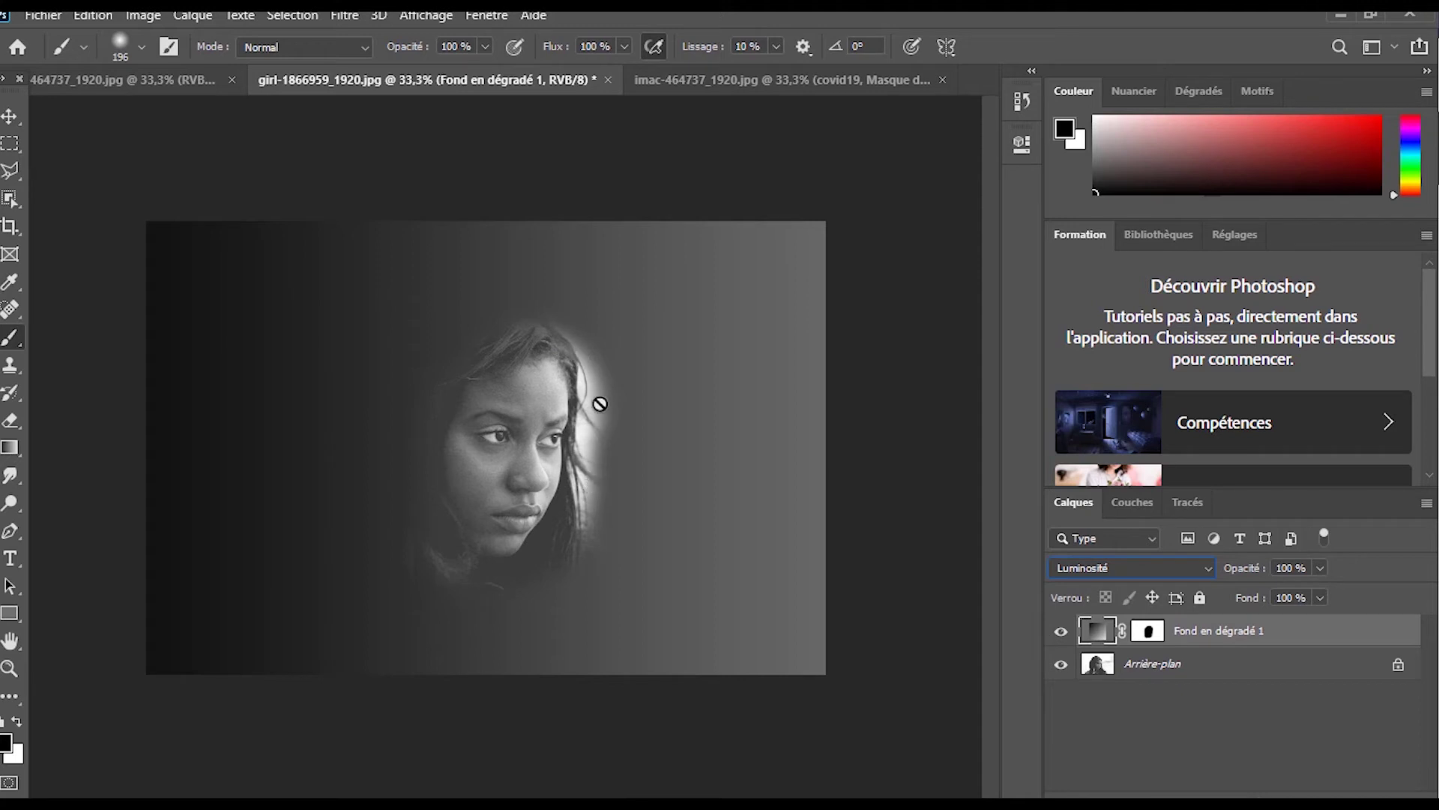
Reveal the bright background beside the face with black on the gradient mask, and cover it again with white up to the face's outline
click(1149, 632)
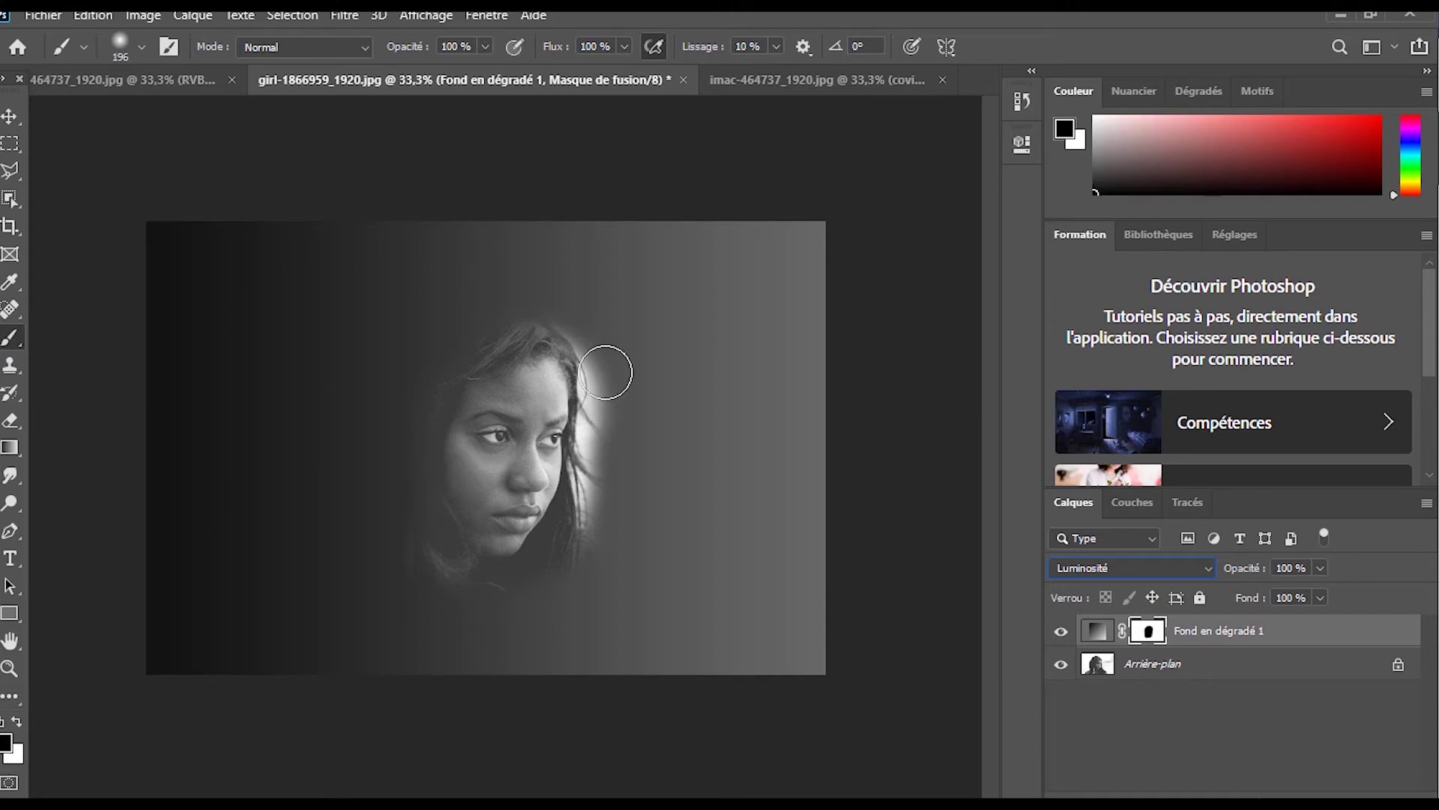
mouse_move(600, 319)
mouse_down()
mouse_move(624, 409)
mouse_move(626, 390)
mouse_move(609, 351)
mouse_move(616, 521)
mouse_move(614, 376)
mouse_move(616, 473)
mouse_move(624, 387)
mouse_move(633, 445)
mouse_up()
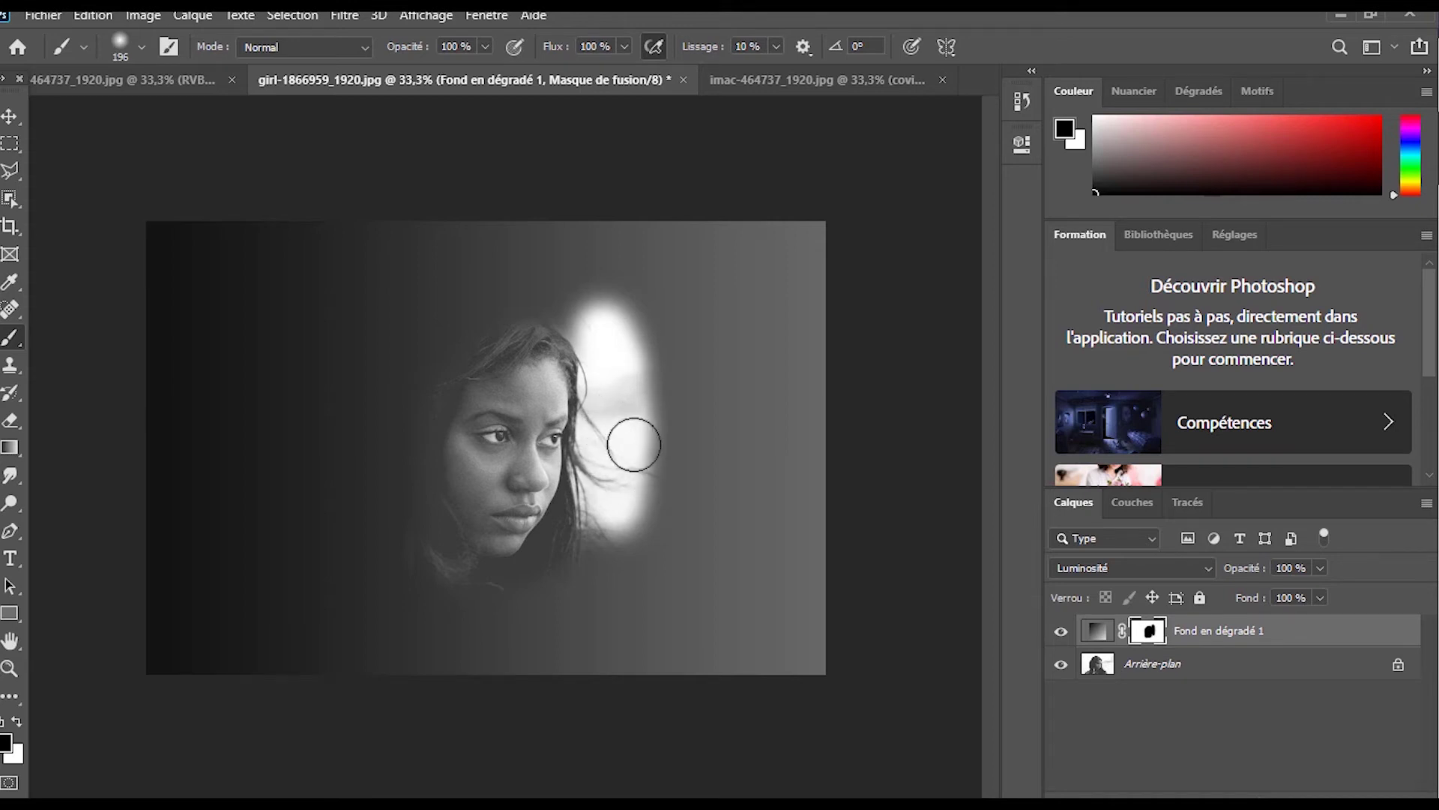
click(16, 719)
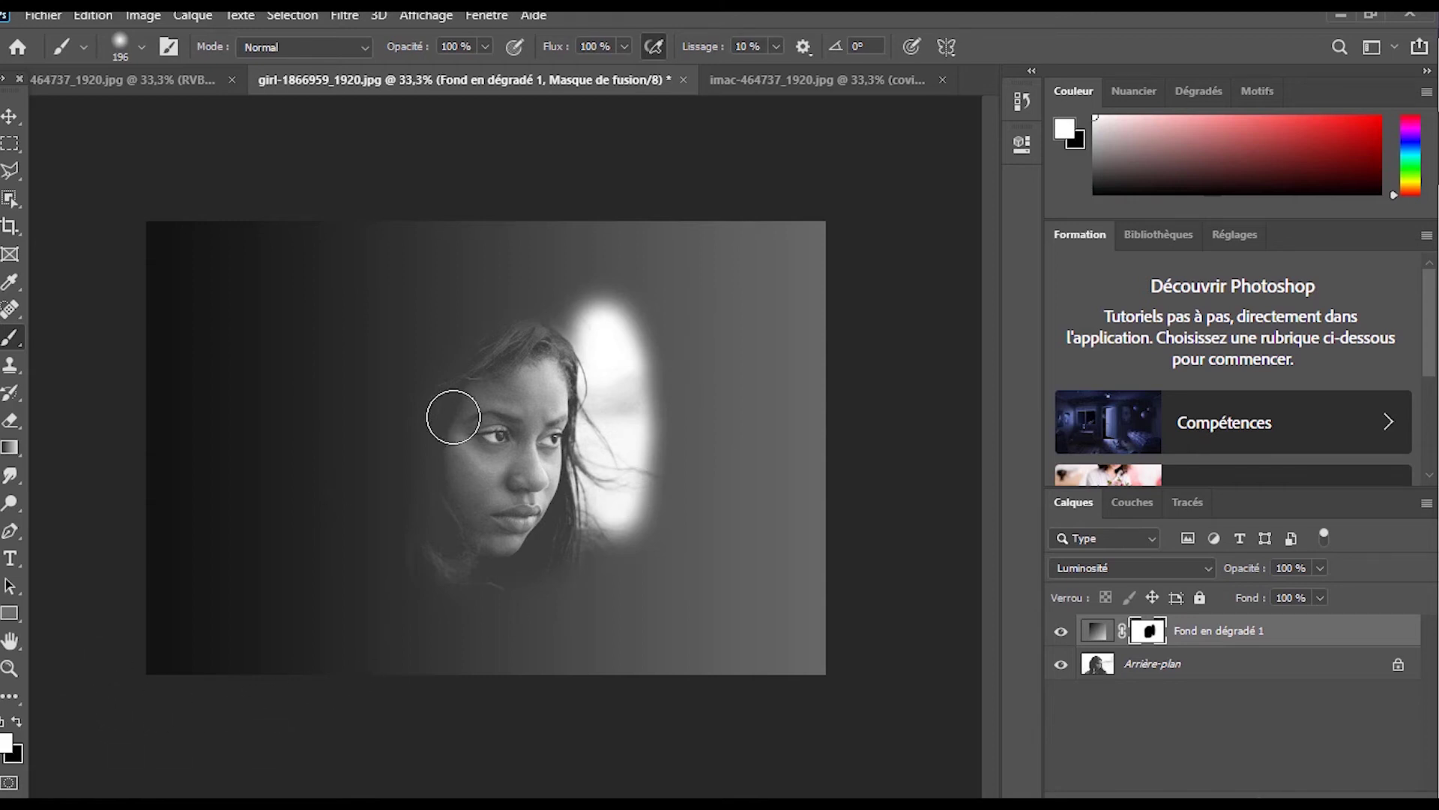
mouse_move(652, 322)
mouse_down()
mouse_move(653, 373)
mouse_move(635, 328)
mouse_move(632, 392)
mouse_move(645, 418)
mouse_move(587, 306)
mouse_move(639, 374)
mouse_move(658, 339)
mouse_move(696, 495)
mouse_move(654, 390)
mouse_move(673, 439)
mouse_move(668, 539)
mouse_move(632, 410)
mouse_move(632, 575)
mouse_move(602, 302)
mouse_move(658, 376)
mouse_move(562, 311)
mouse_move(614, 350)
mouse_up()
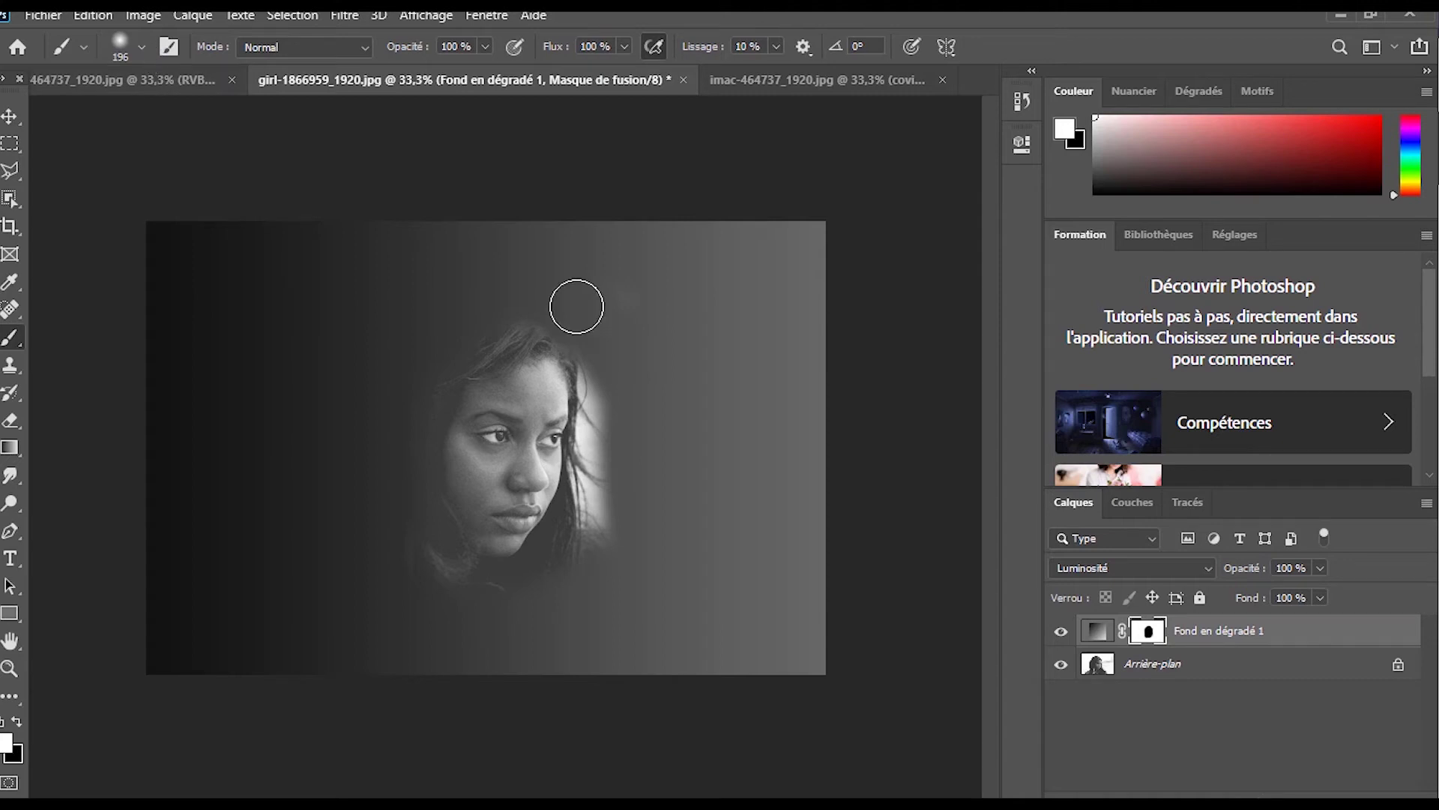
mouse_move(645, 470)
mouse_down()
mouse_move(627, 402)
mouse_move(615, 604)
mouse_move(607, 389)
mouse_move(596, 560)
mouse_move(607, 375)
mouse_move(596, 581)
mouse_move(601, 524)
mouse_move(437, 647)
mouse_move(548, 318)
mouse_move(530, 305)
mouse_move(473, 321)
mouse_move(490, 307)
mouse_move(408, 371)
mouse_move(454, 343)
mouse_move(371, 467)
mouse_move(393, 429)
mouse_move(439, 659)
mouse_move(437, 576)
mouse_move(497, 678)
mouse_move(513, 620)
mouse_move(447, 598)
mouse_up()
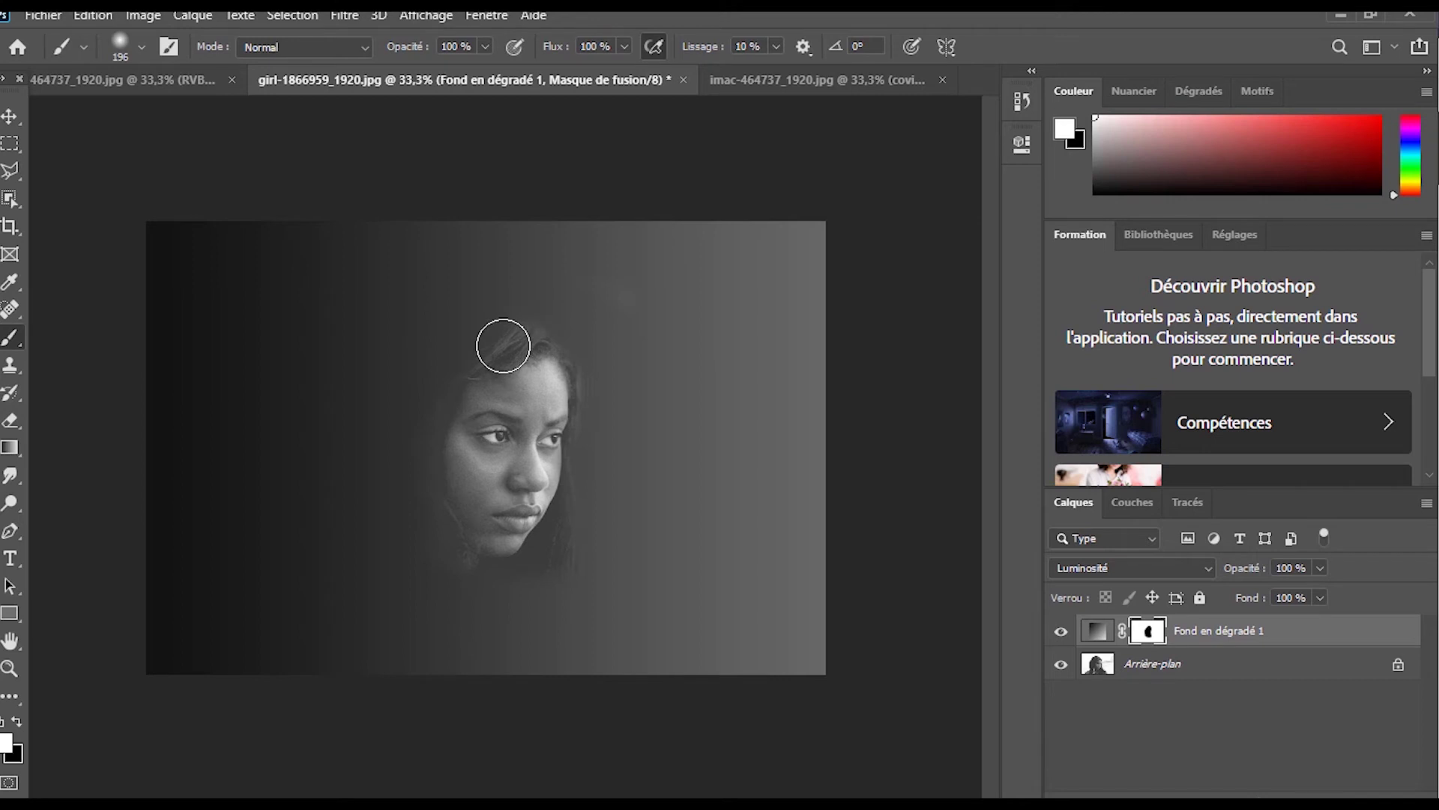
Paint black on the gradient mask along the hair around the forehead to bring it back, and restore white as the foreground colour
click(16, 720)
mouse_move(424, 411)
mouse_down()
mouse_move(514, 336)
mouse_move(404, 364)
mouse_move(478, 336)
mouse_move(388, 425)
mouse_move(470, 352)
mouse_move(451, 413)
mouse_move(496, 343)
mouse_move(520, 340)
mouse_move(441, 372)
mouse_move(548, 355)
mouse_move(449, 405)
mouse_move(484, 370)
mouse_move(467, 354)
mouse_move(401, 439)
mouse_move(403, 424)
mouse_move(436, 429)
mouse_move(442, 386)
mouse_move(434, 540)
mouse_move(413, 414)
mouse_move(438, 213)
mouse_move(456, 219)
mouse_move(502, 341)
mouse_move(535, 275)
mouse_move(518, 257)
mouse_move(566, 299)
mouse_move(462, 254)
mouse_move(381, 517)
mouse_up()
key(x)
Add a two-line text over the portrait reading "TUTO MASQUE DE FUSION" and "CHEZ BFI DIGITAL"
click(6, 562)
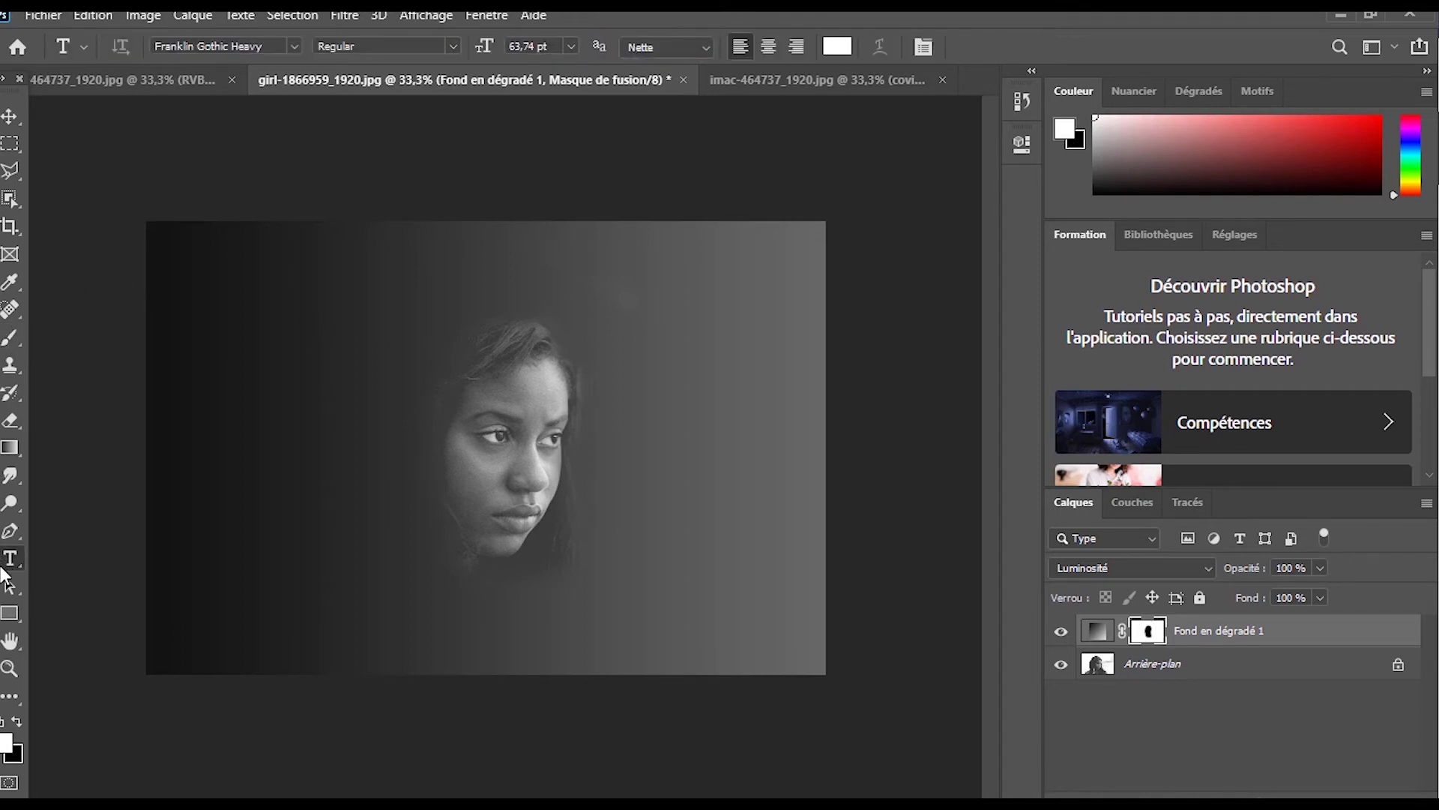
click(370, 300)
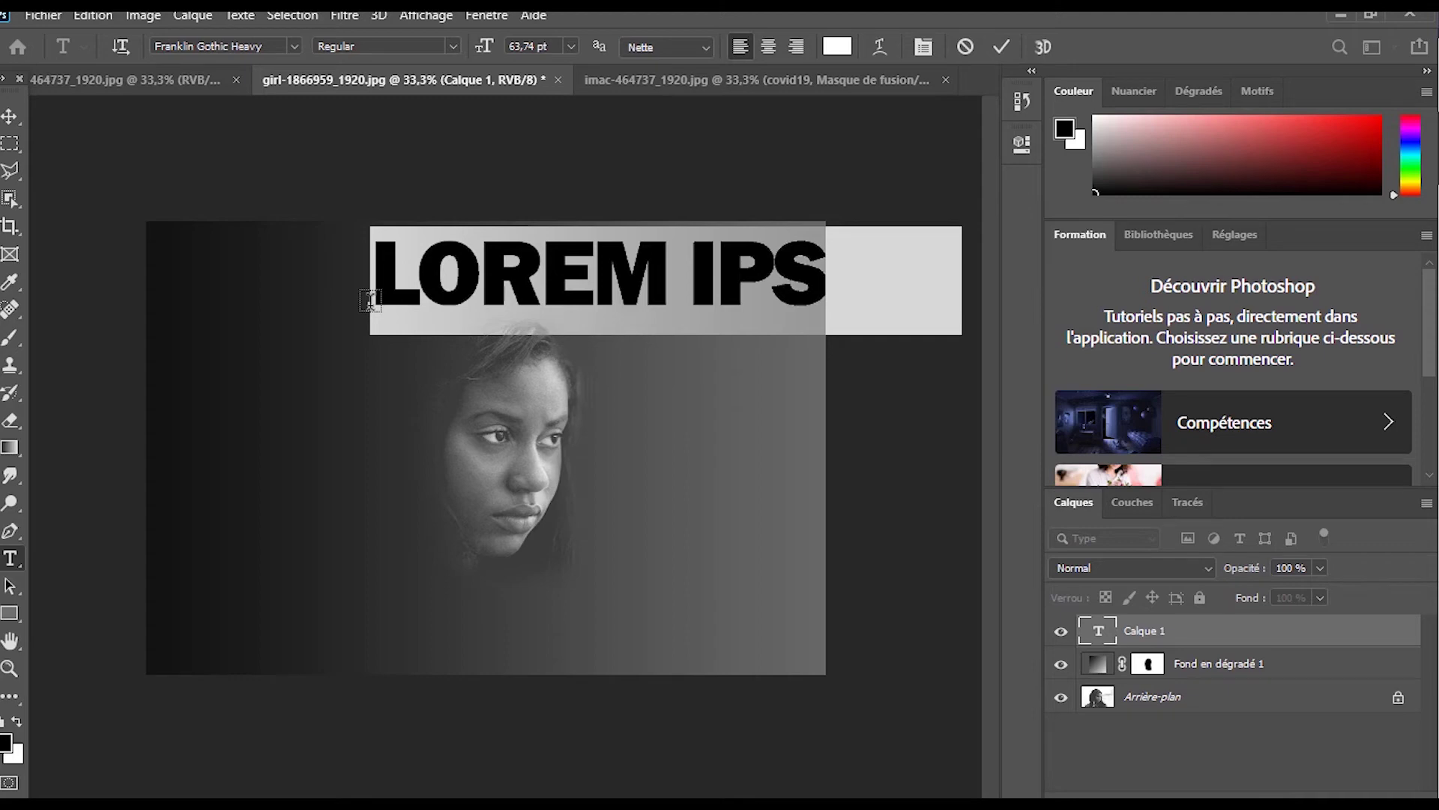
text(TU)
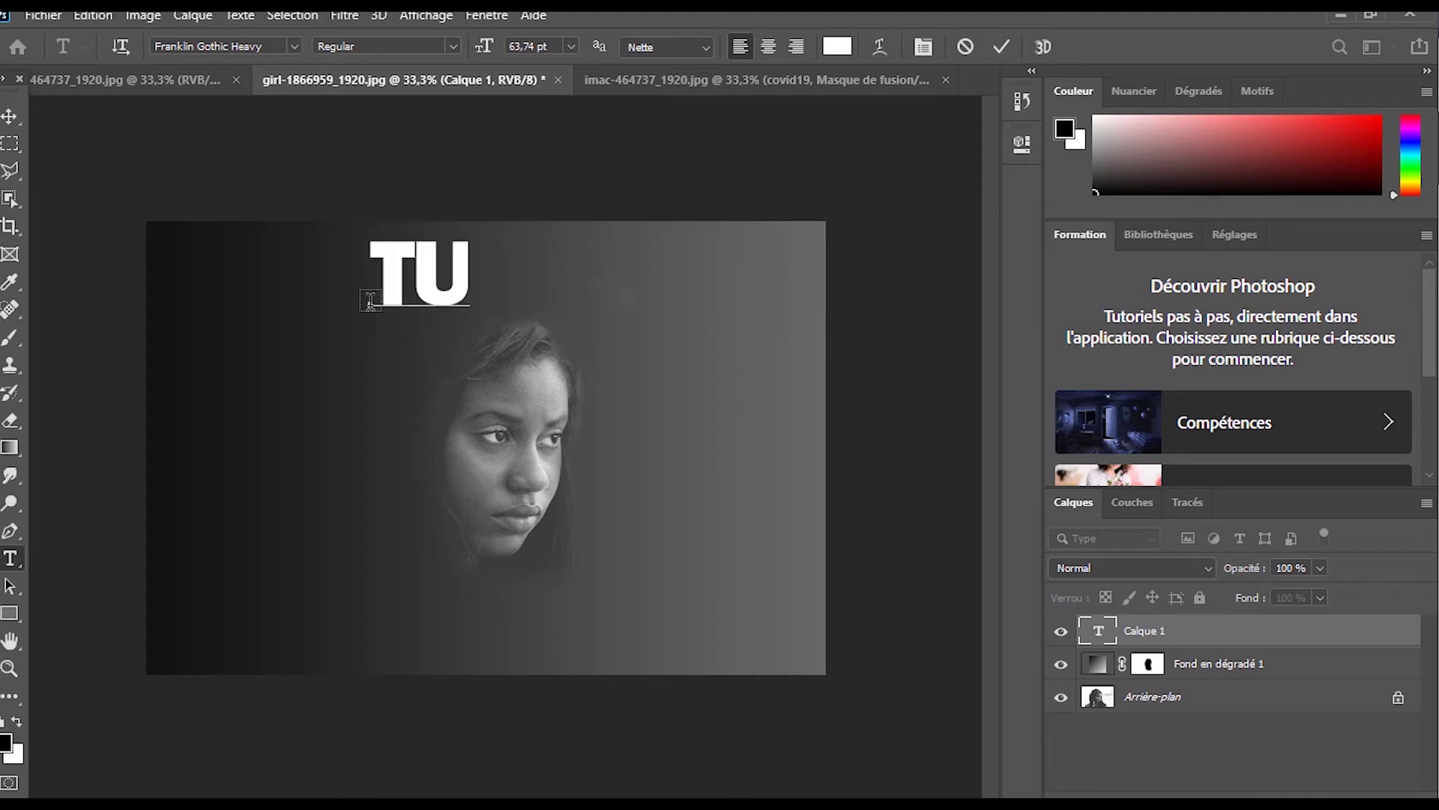
text(TO)
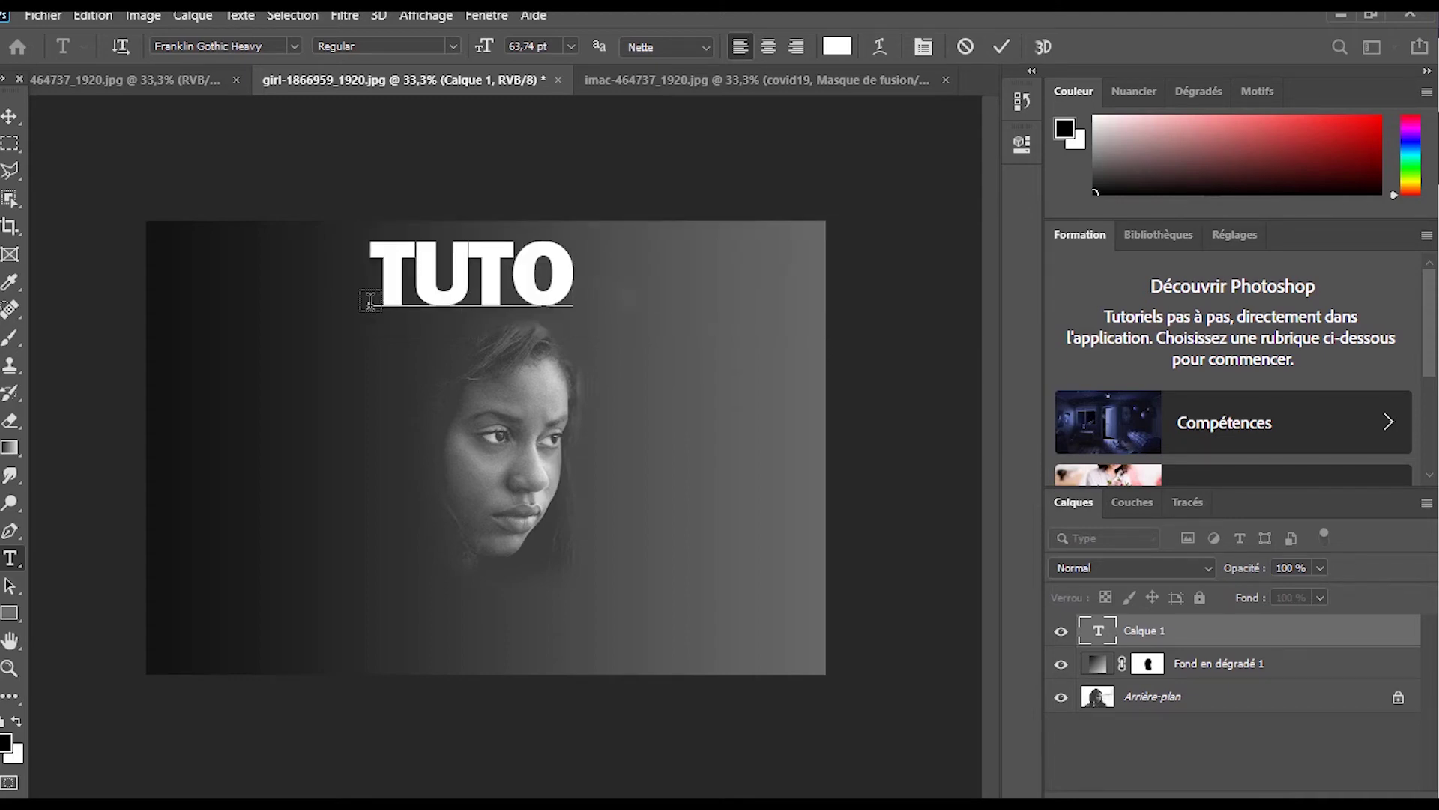
text( CH)
key(BackSpace)
key(BackSpace)
text(MA)
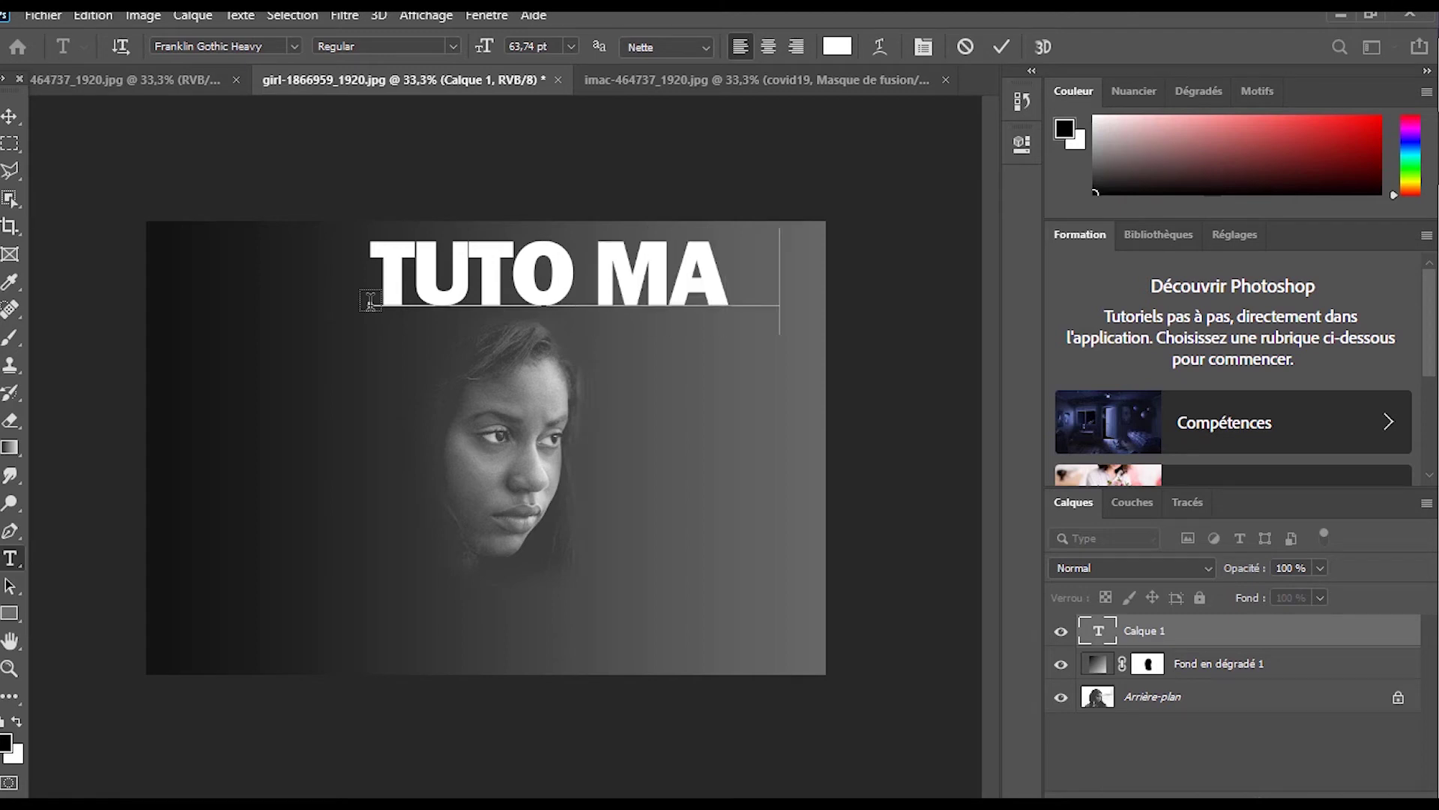
text(SQUE)
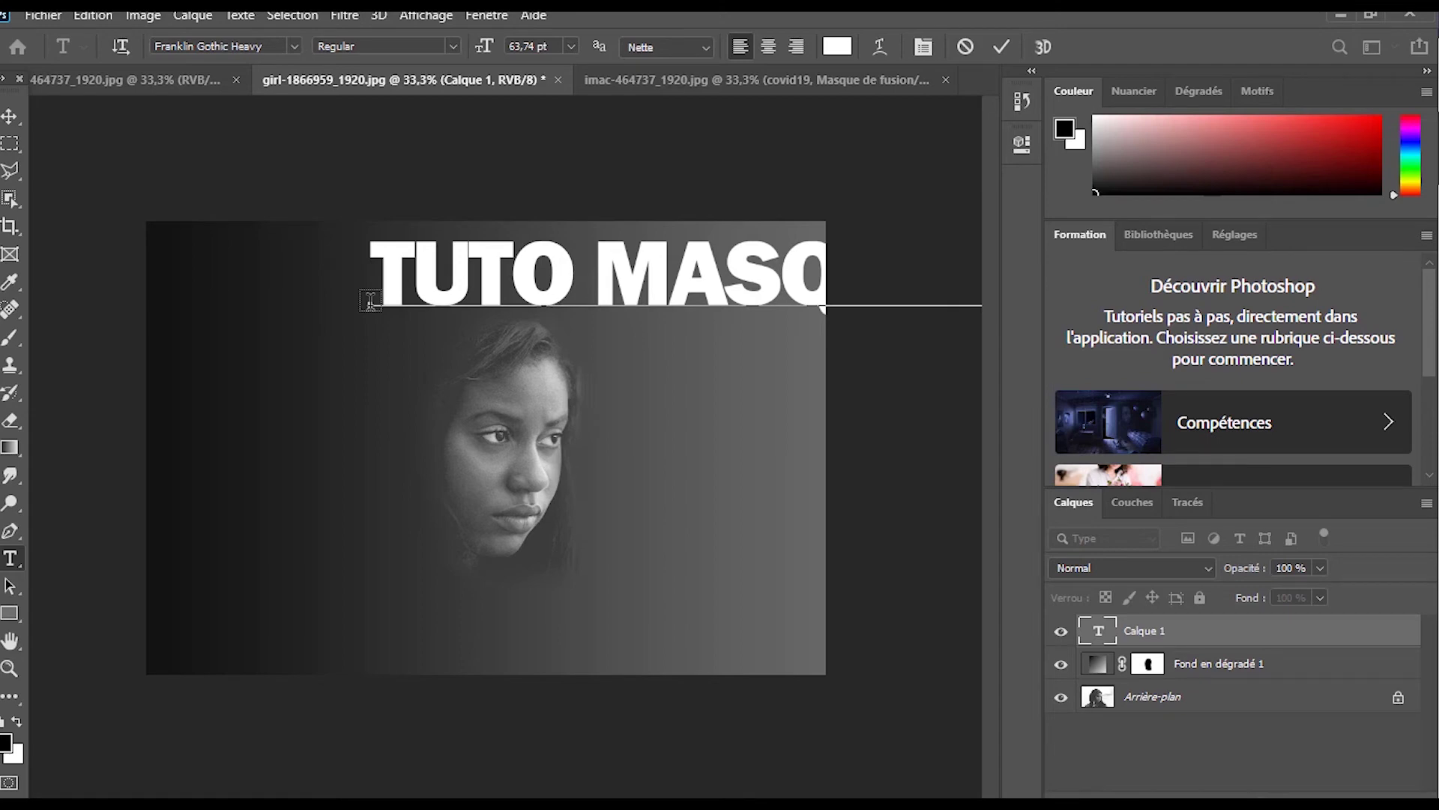
key(Return)
text(CHEZ)
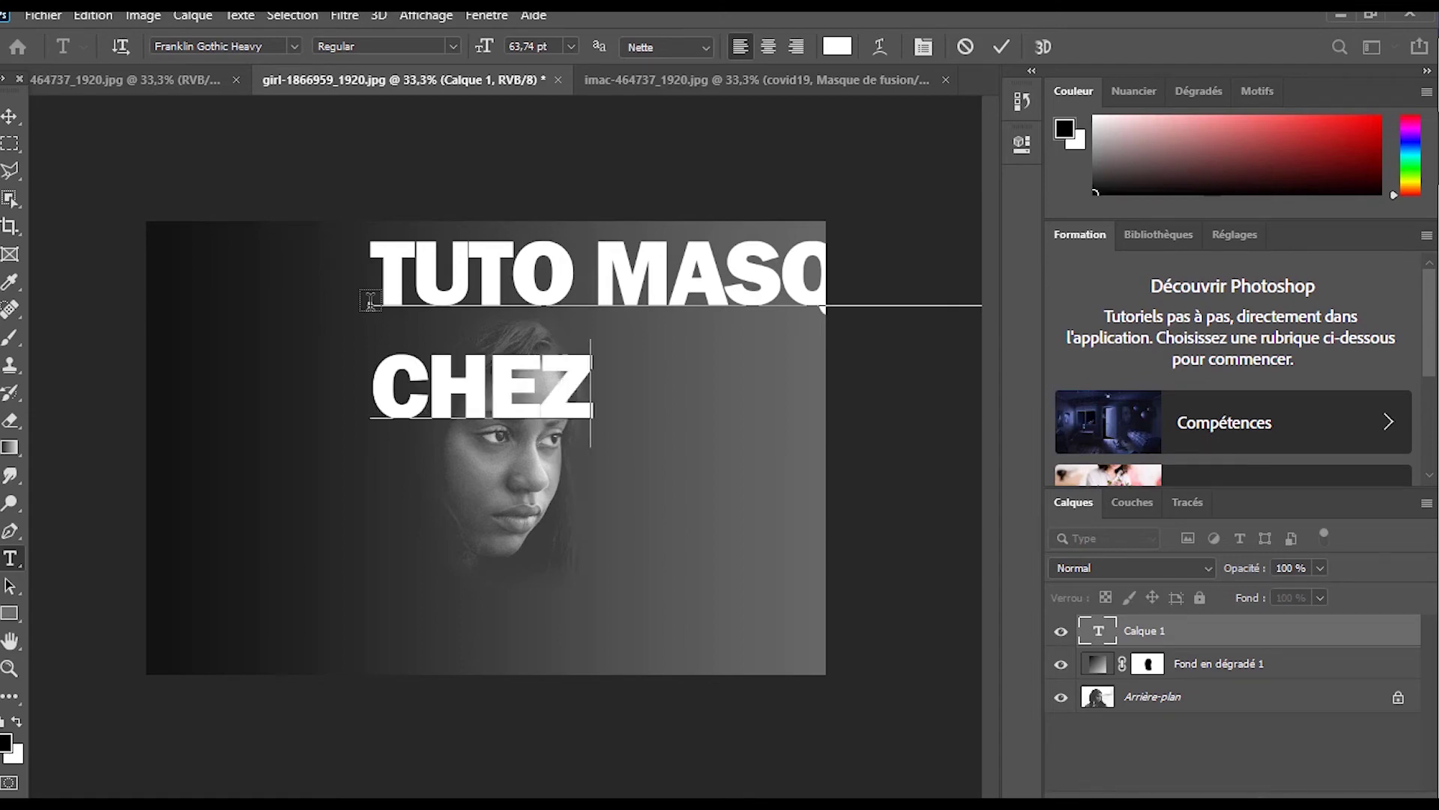
text( BFI D)
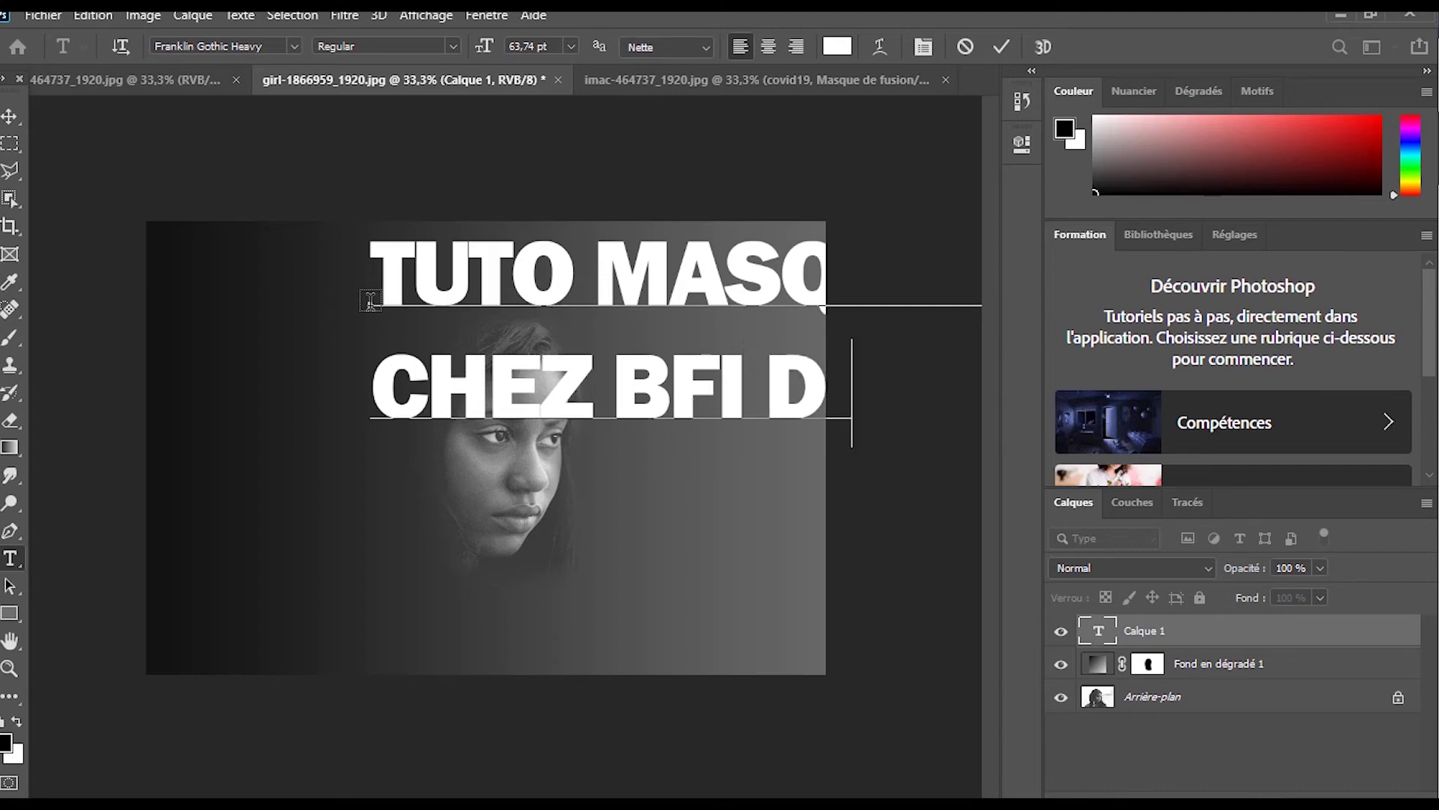
Move the whole text to the image's left edge and reduce its font size to 30,74 pt
key(ctrl+a)
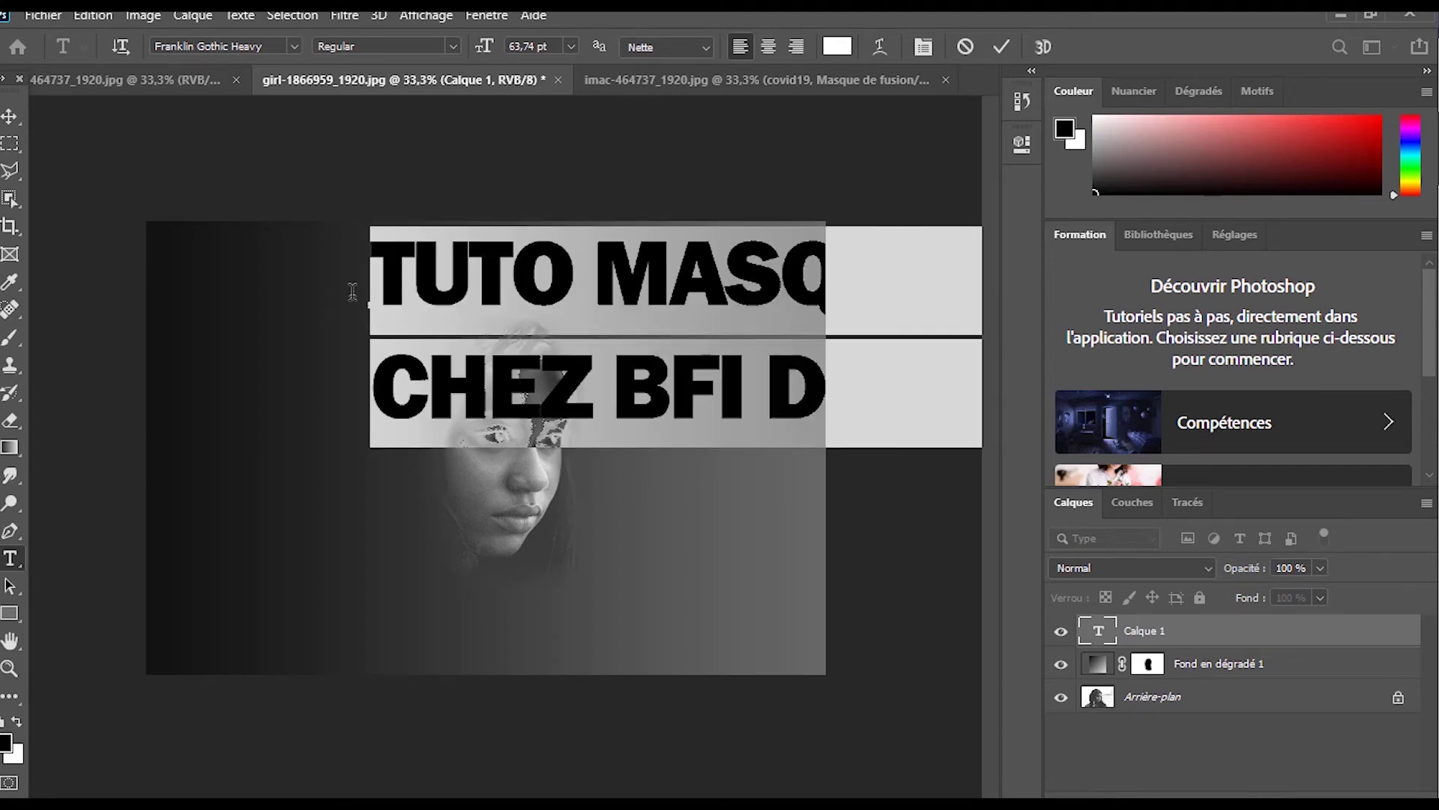
drag(578, 617, 472, 588)
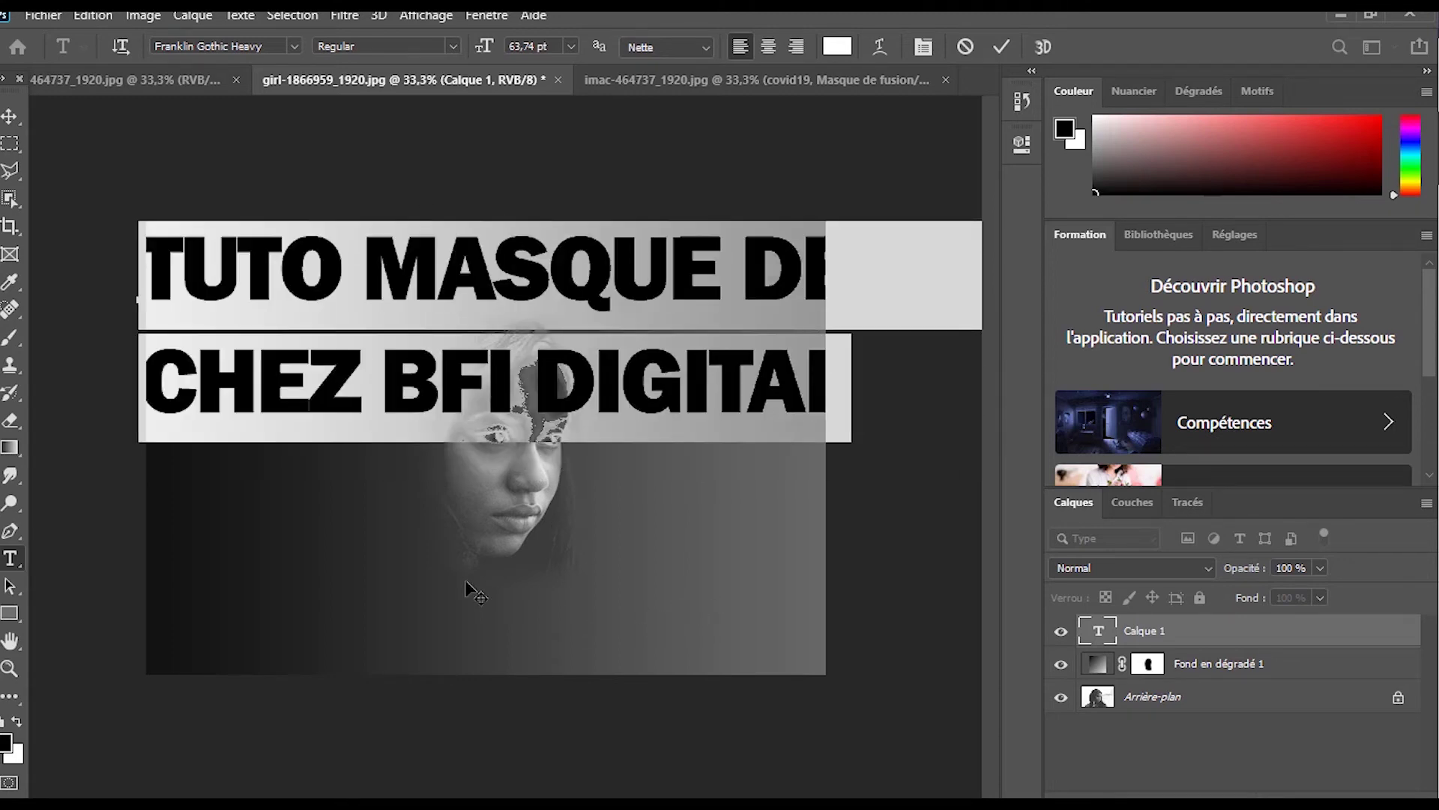
drag(484, 51, 461, 58)
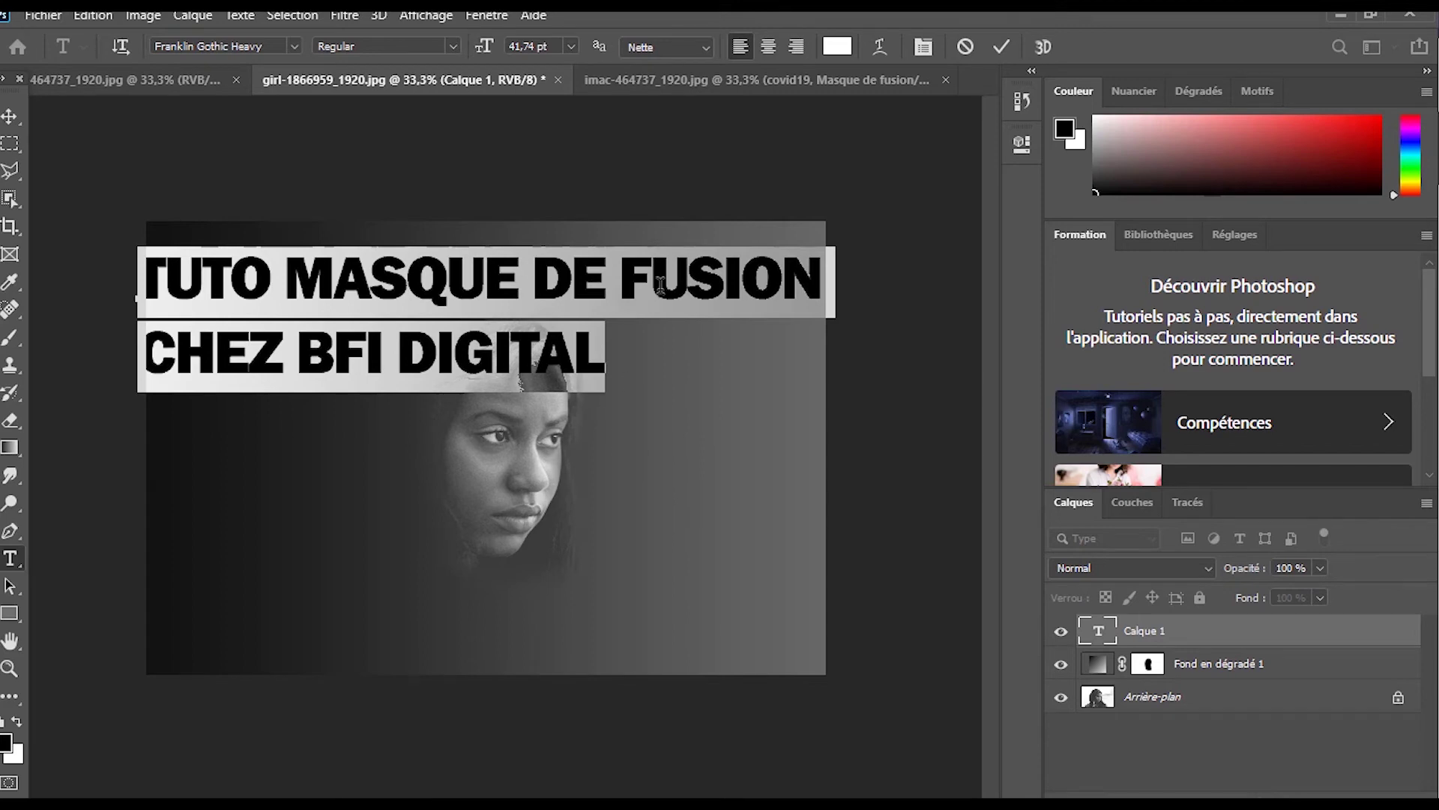
drag(483, 49, 469, 54)
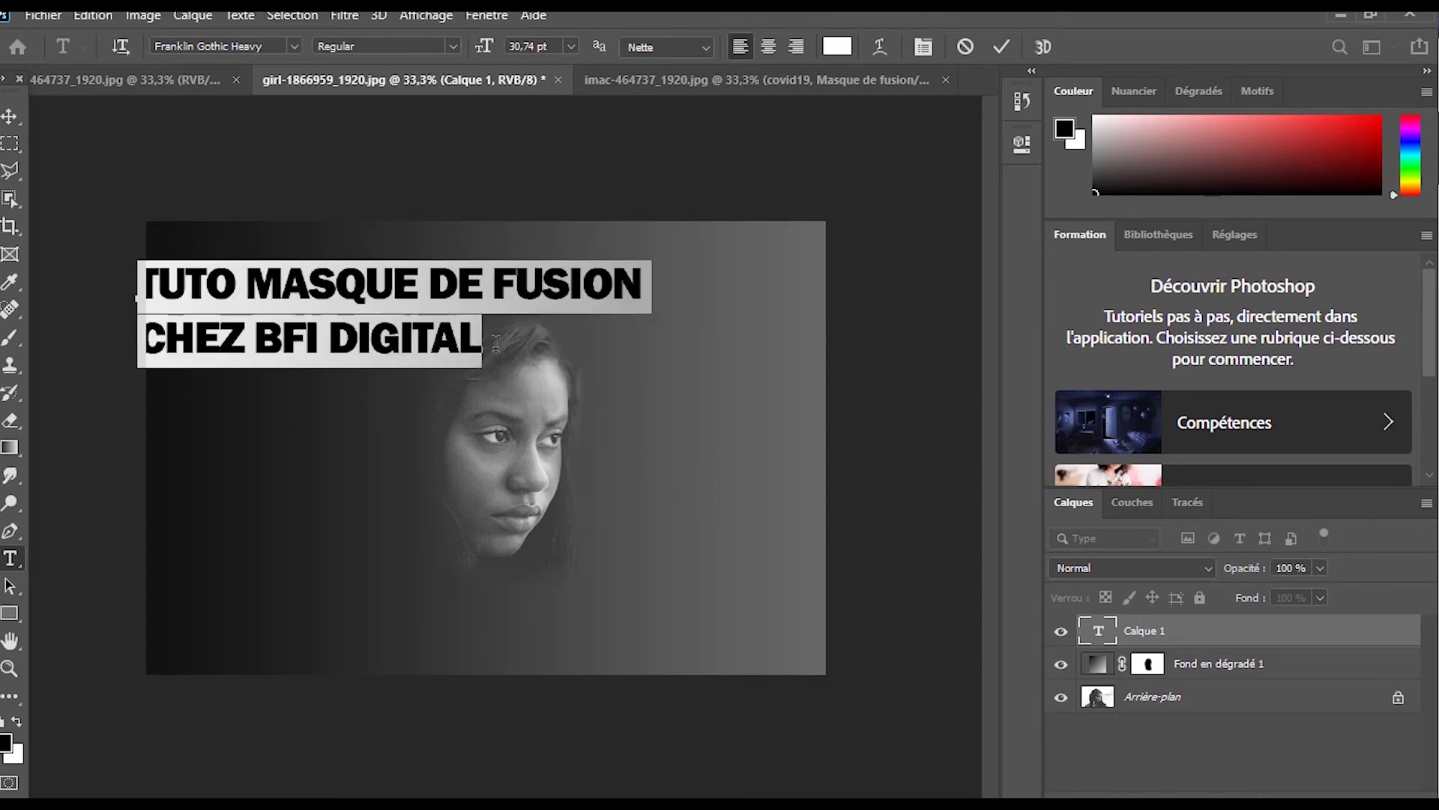
Centre-align the text and insert five line breaks between its two lines, placing one above the face and one below
click(768, 47)
drag(299, 443, 685, 430)
key(Return)
key(Return)
key(Return)
key(Return)
key(Return)
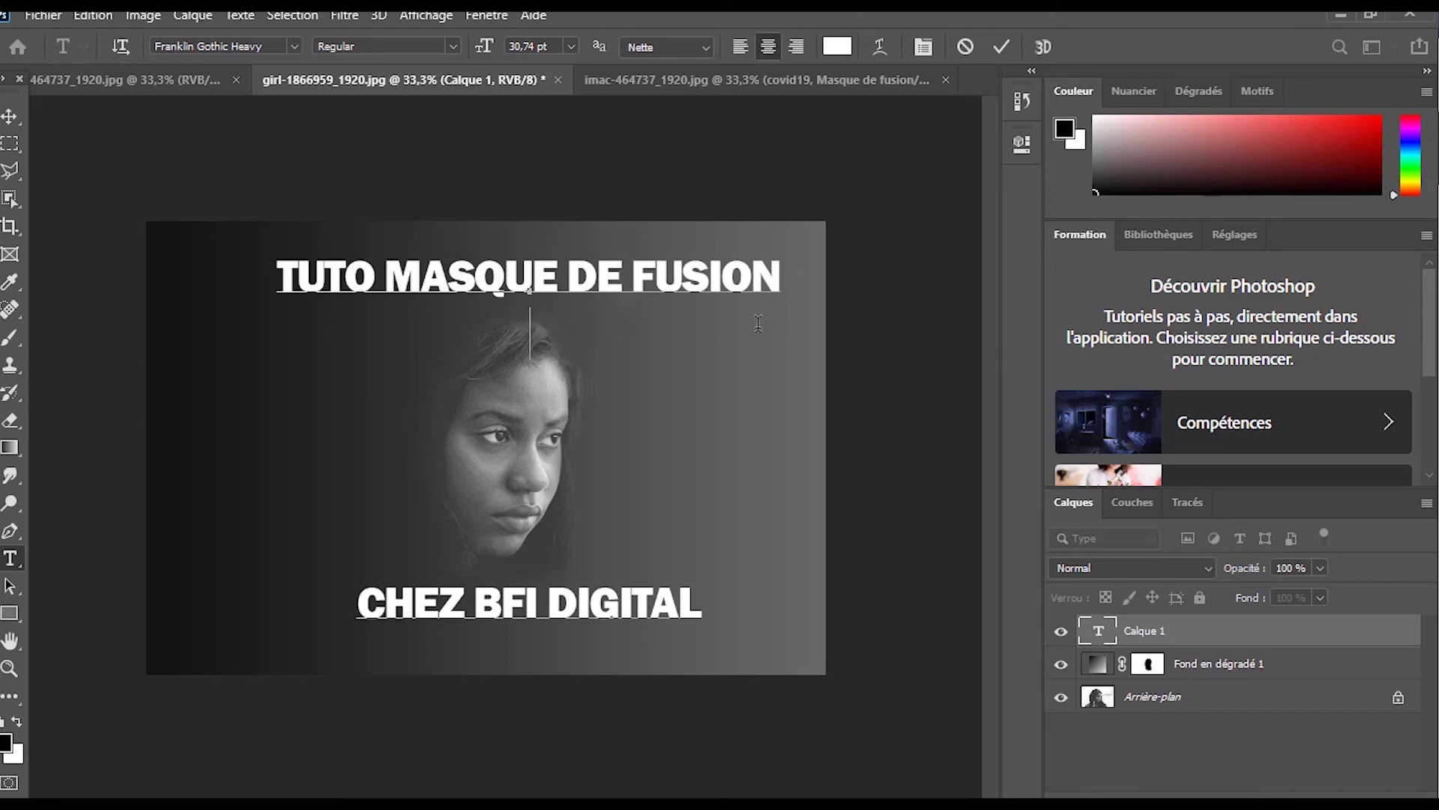
drag(776, 178, 761, 177)
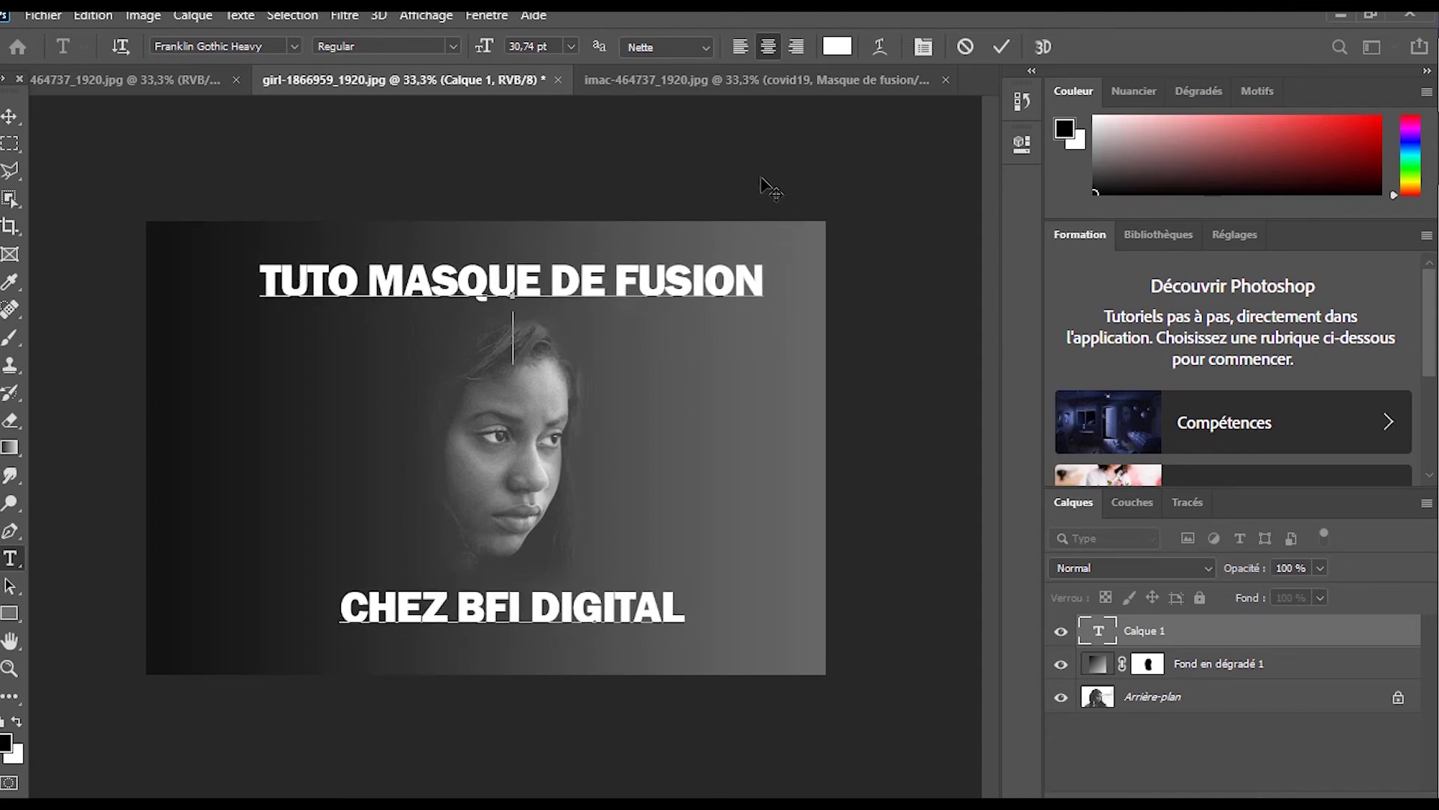
click(1000, 49)
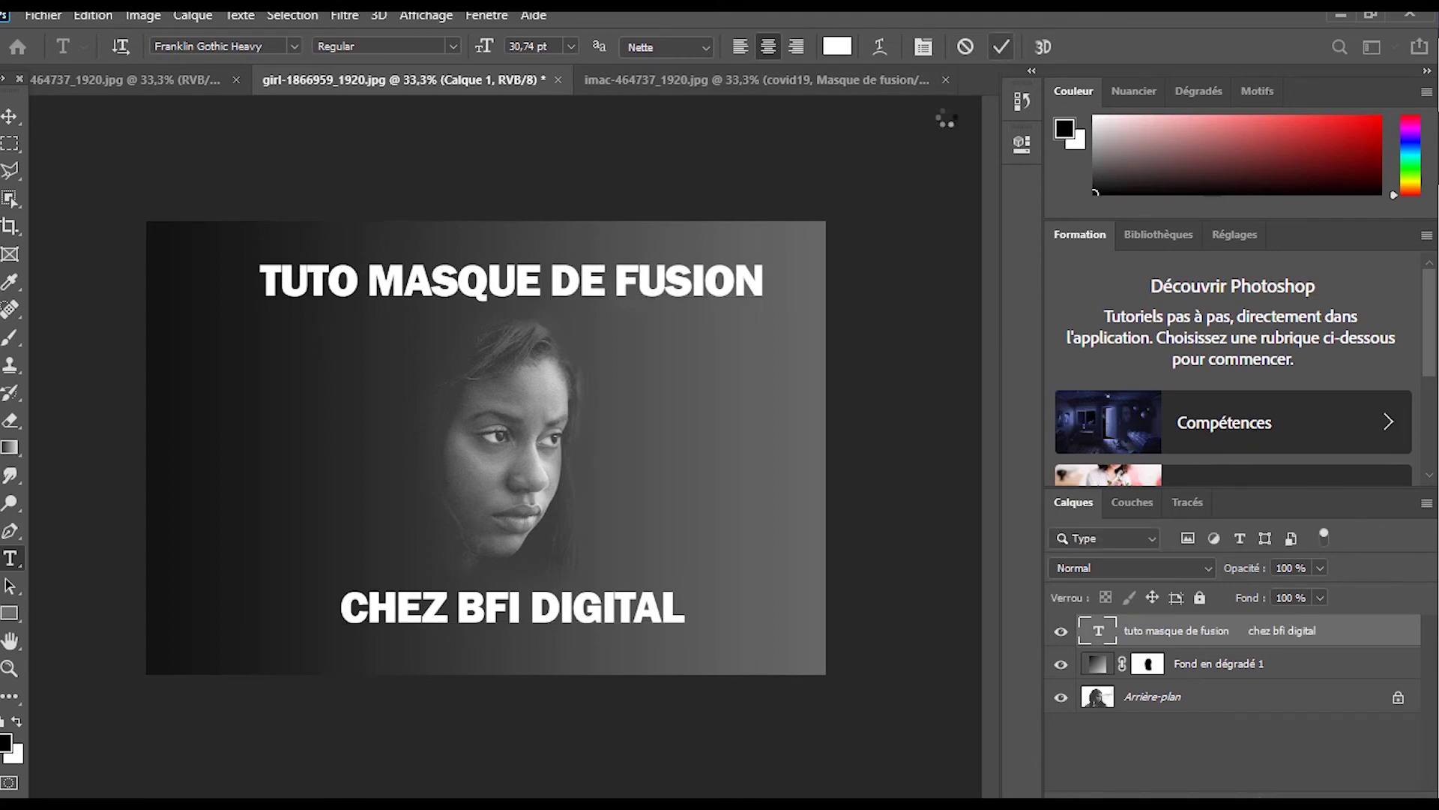
Create a guide layout with two columns and two rows, using 10 px gutters for both
click(9, 118)
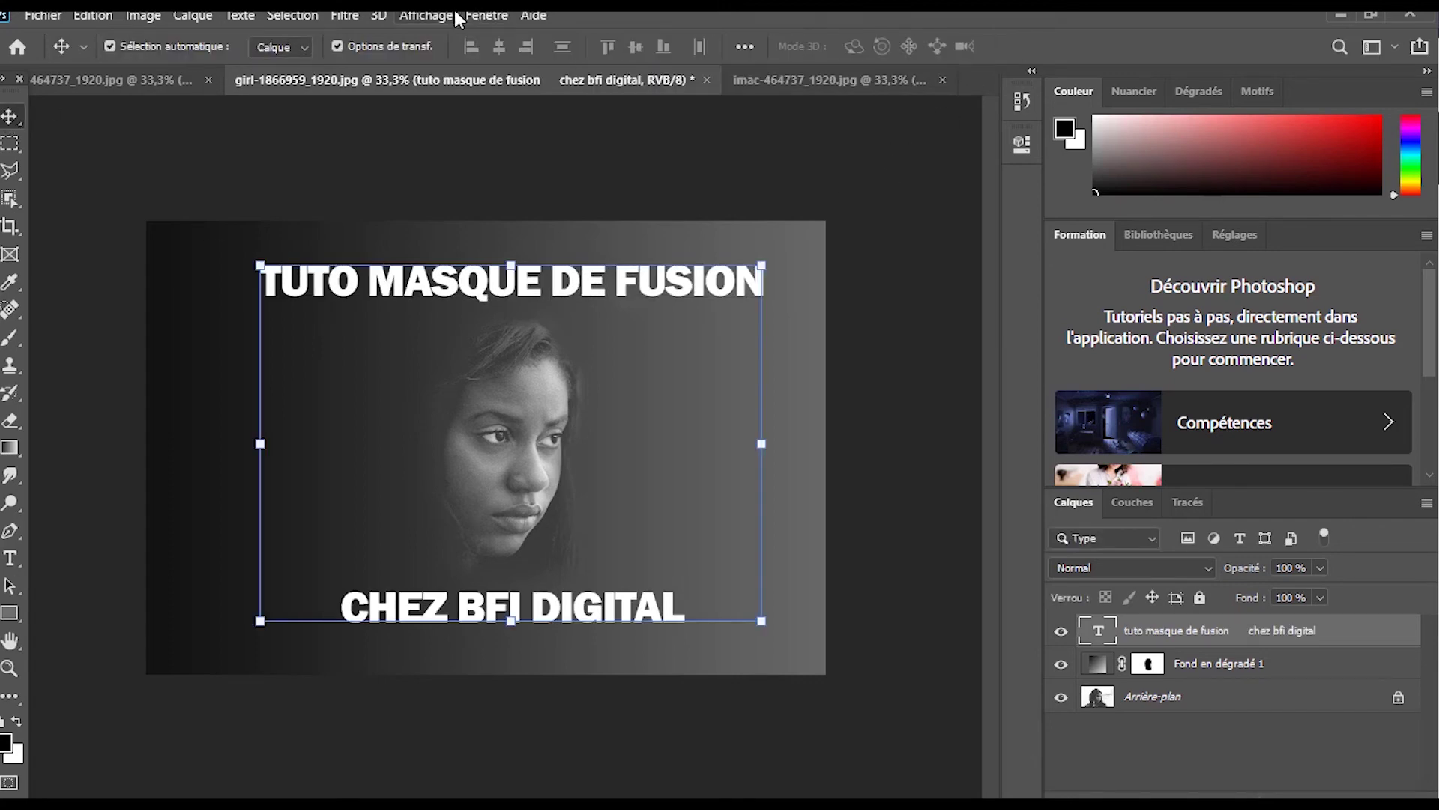
click(448, 17)
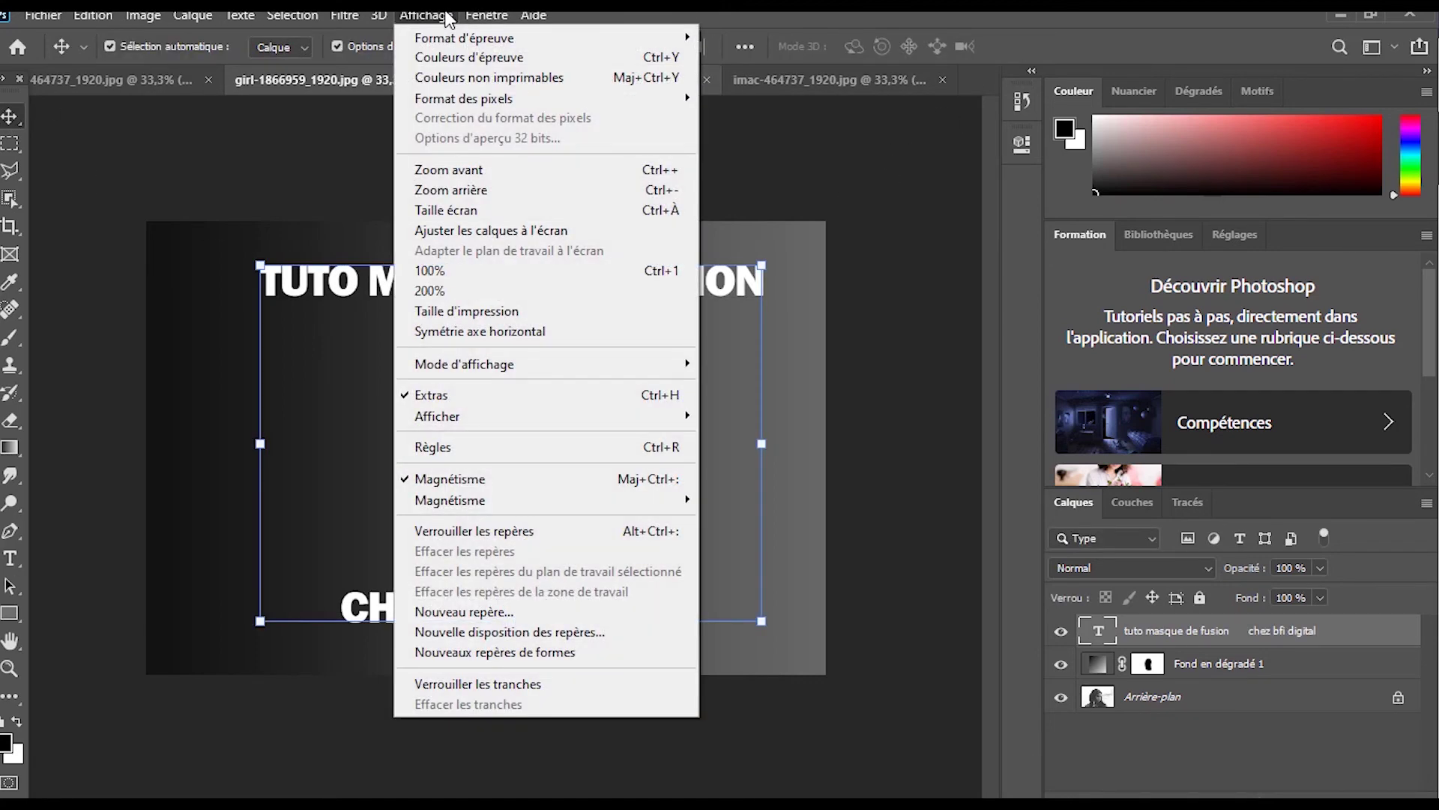
click(554, 634)
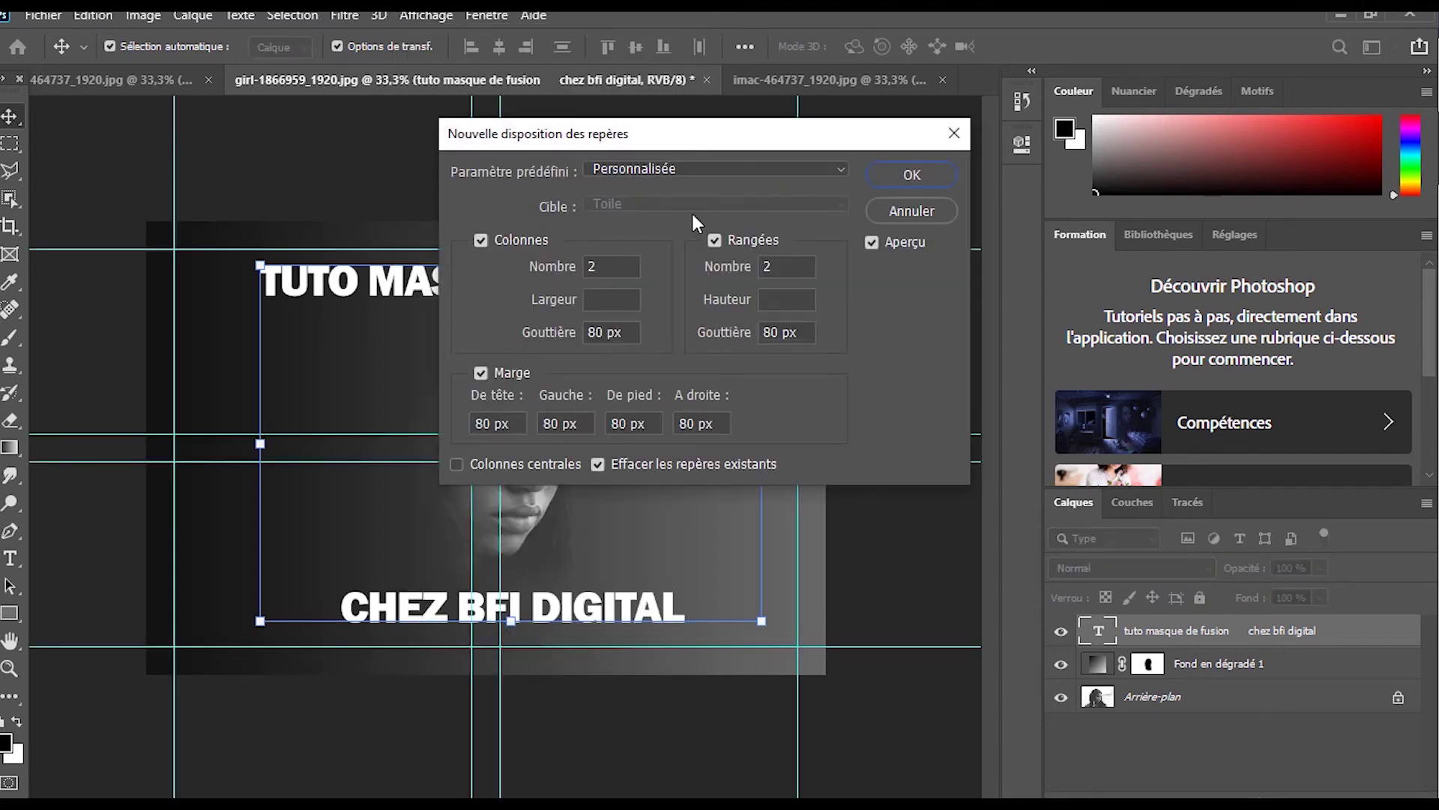
drag(673, 135, 1064, 206)
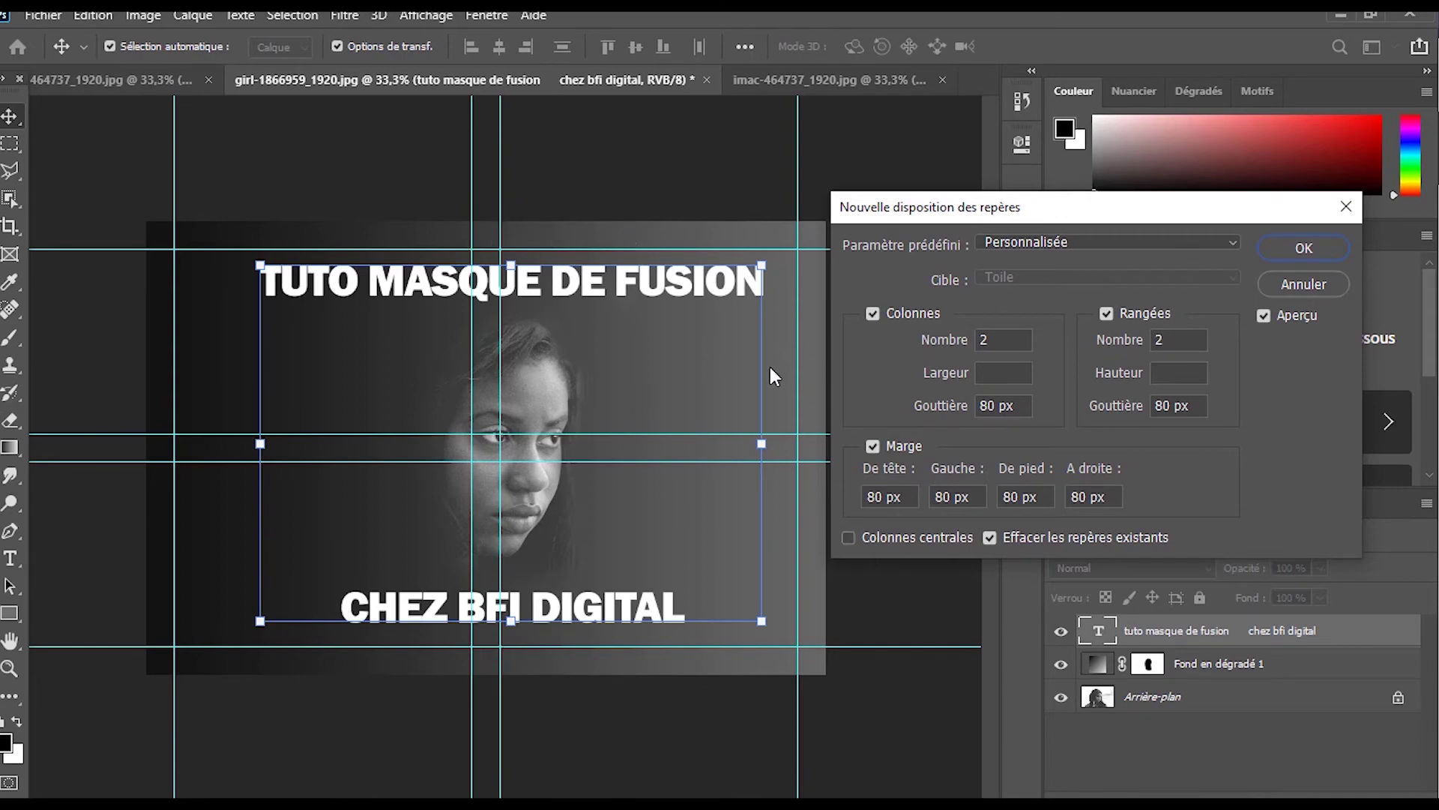
drag(954, 412, 879, 426)
click(1009, 417)
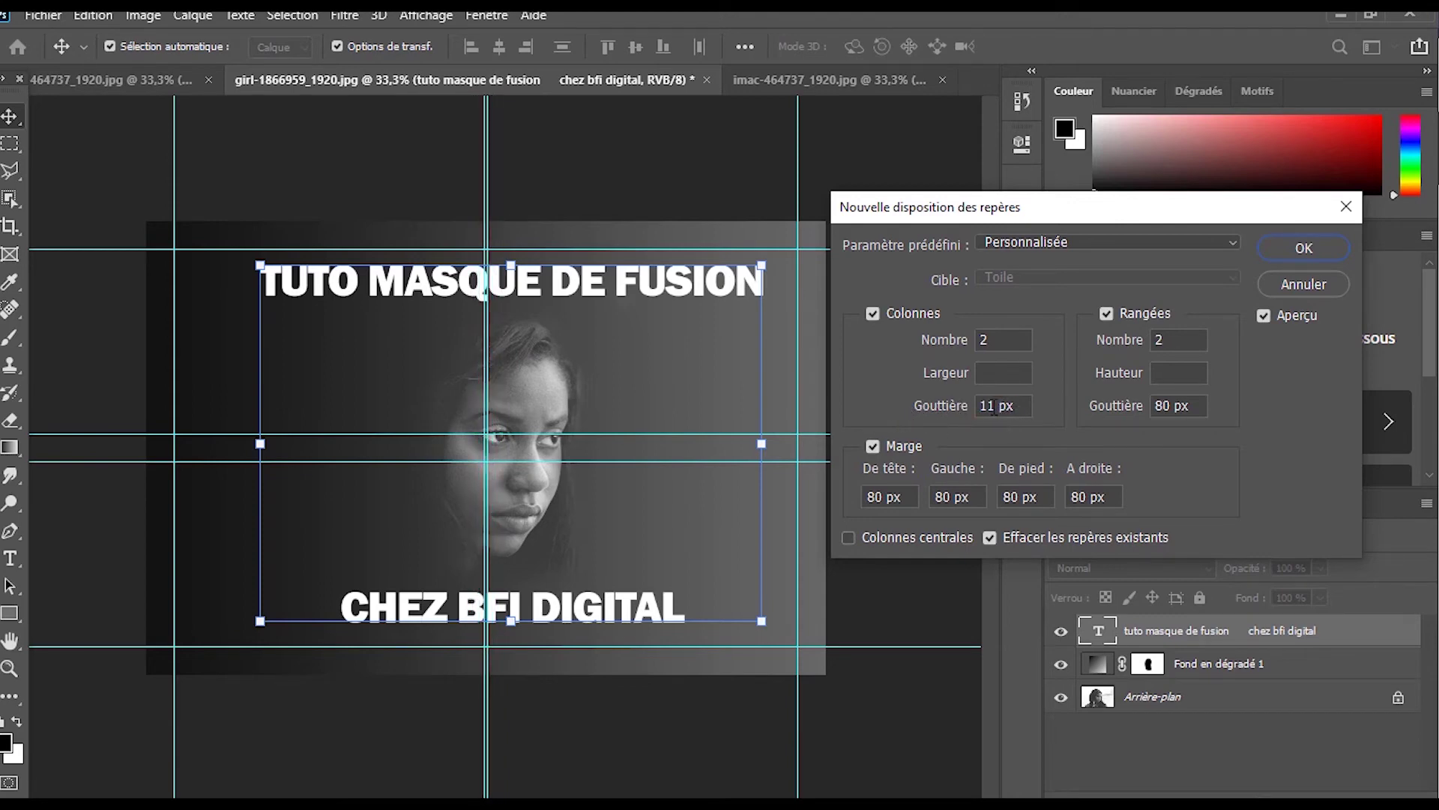
click(929, 392)
key(Down)
drag(1171, 406, 1139, 411)
text(10)
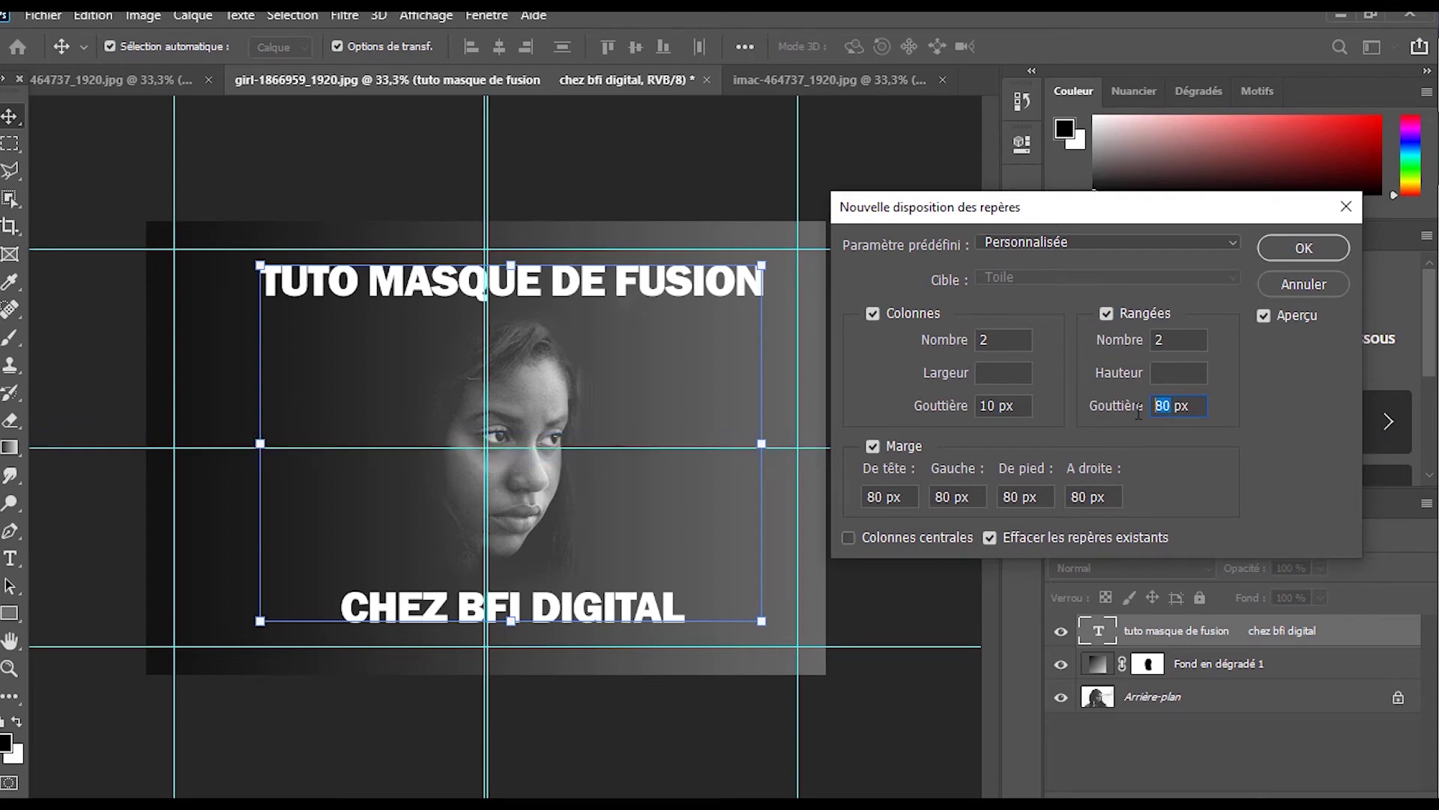
click(1302, 250)
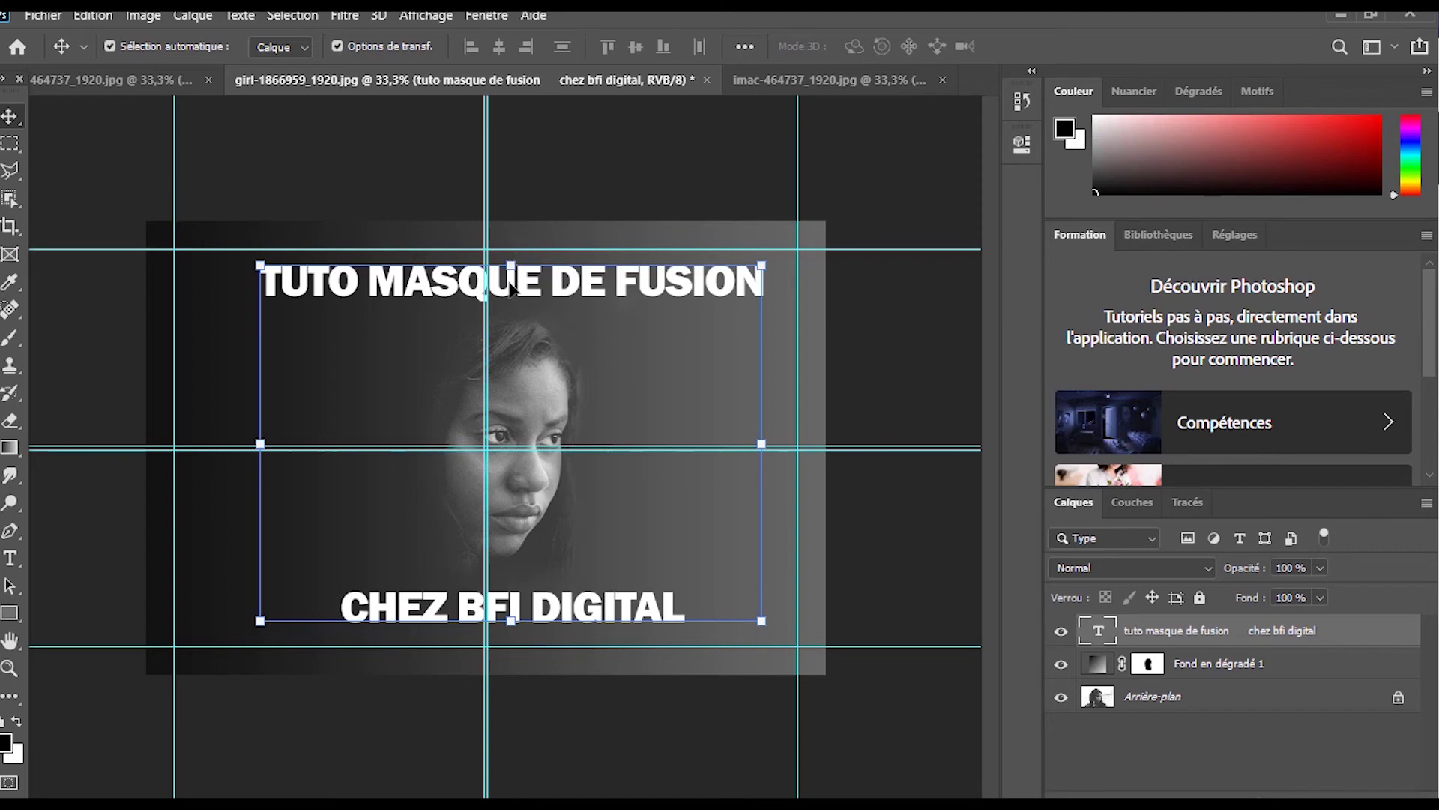
Move the text layer so it is centred horizontally and vertically on the middle guides
drag(574, 296, 529, 292)
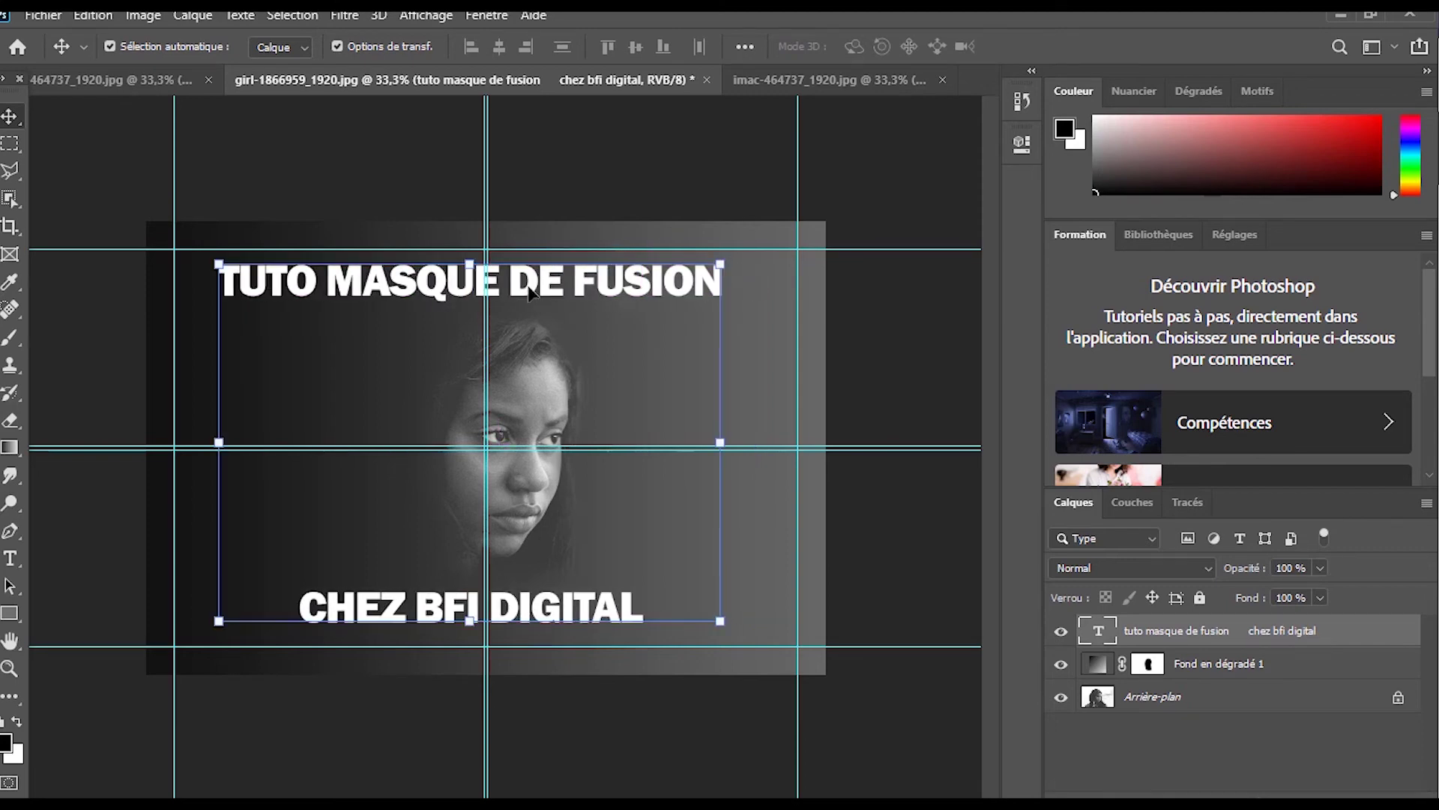
key(shift+Right)
key(shift+Right)
key(shift+Right)
key(shift+Right)
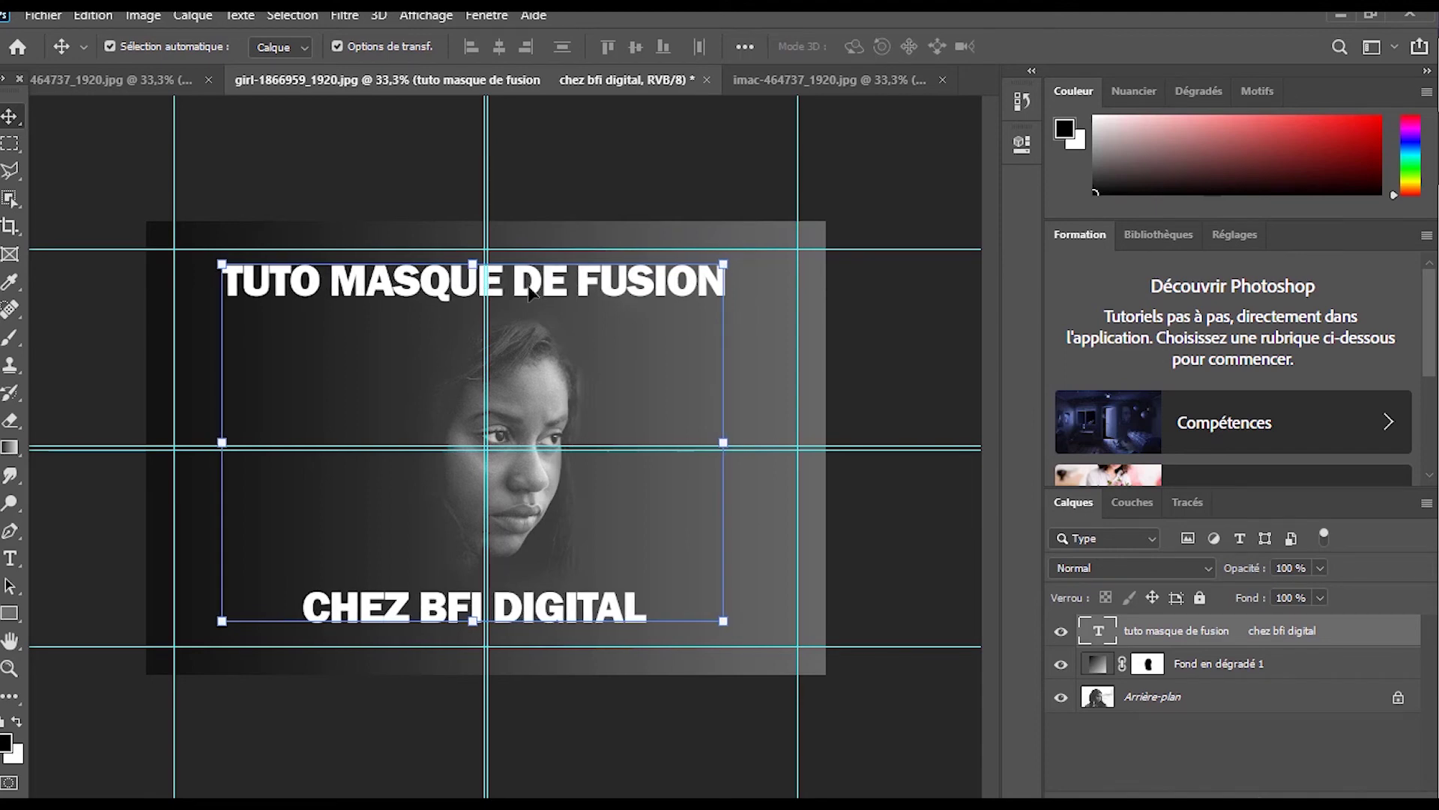
key(shift+Right)
key(shift+Right)
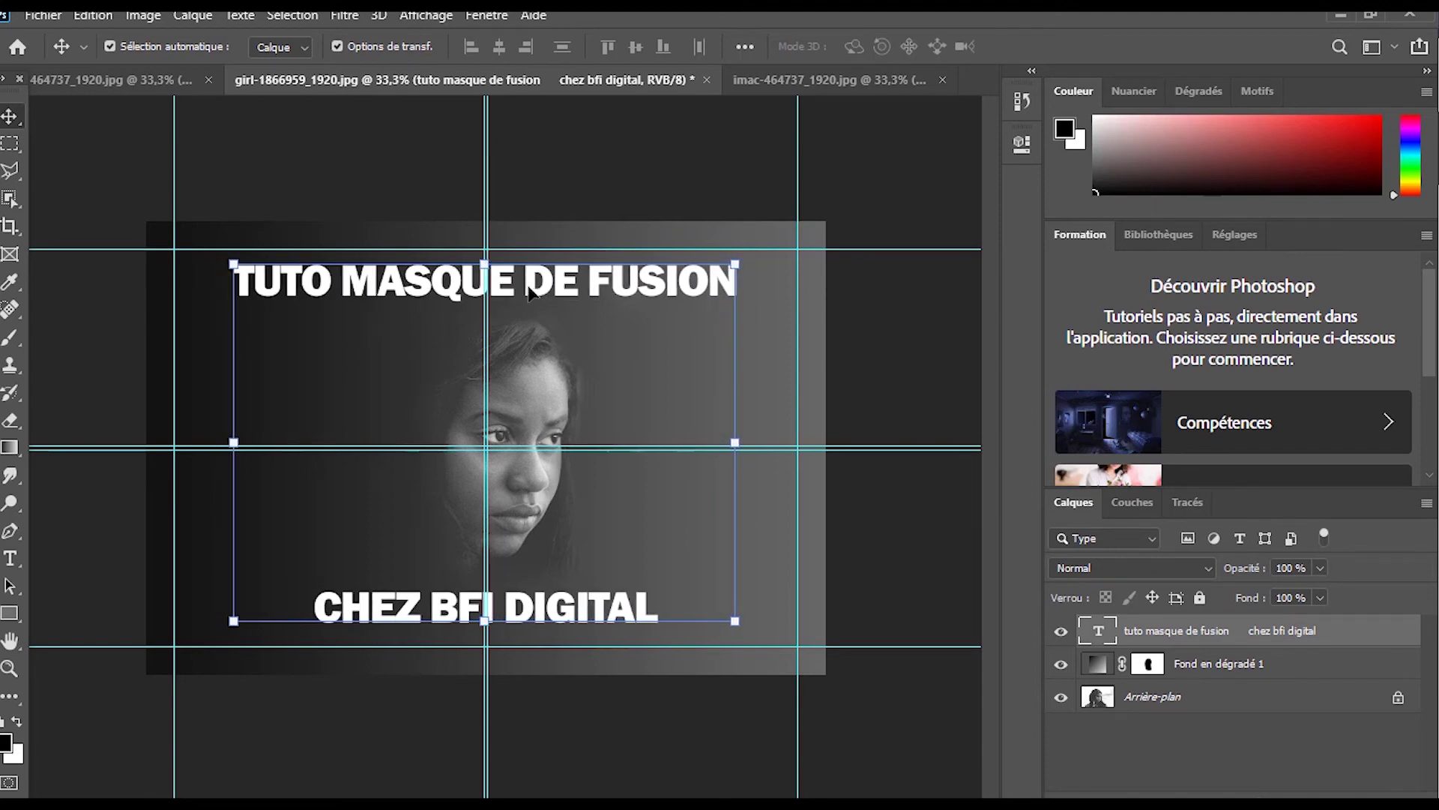
key(shift+Down)
key(shift+Down)
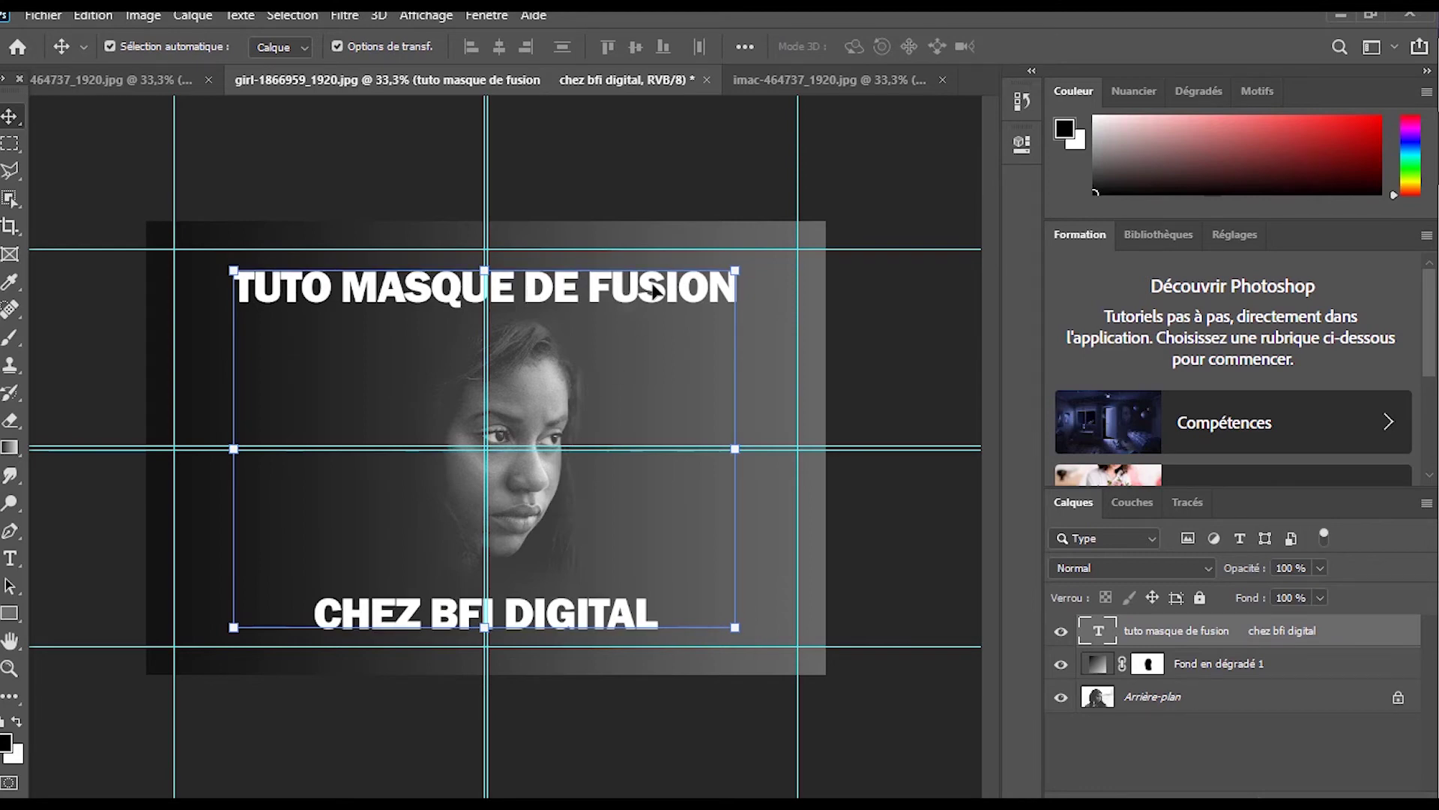
Deselect the text layer and clear the canvas guides
click(722, 189)
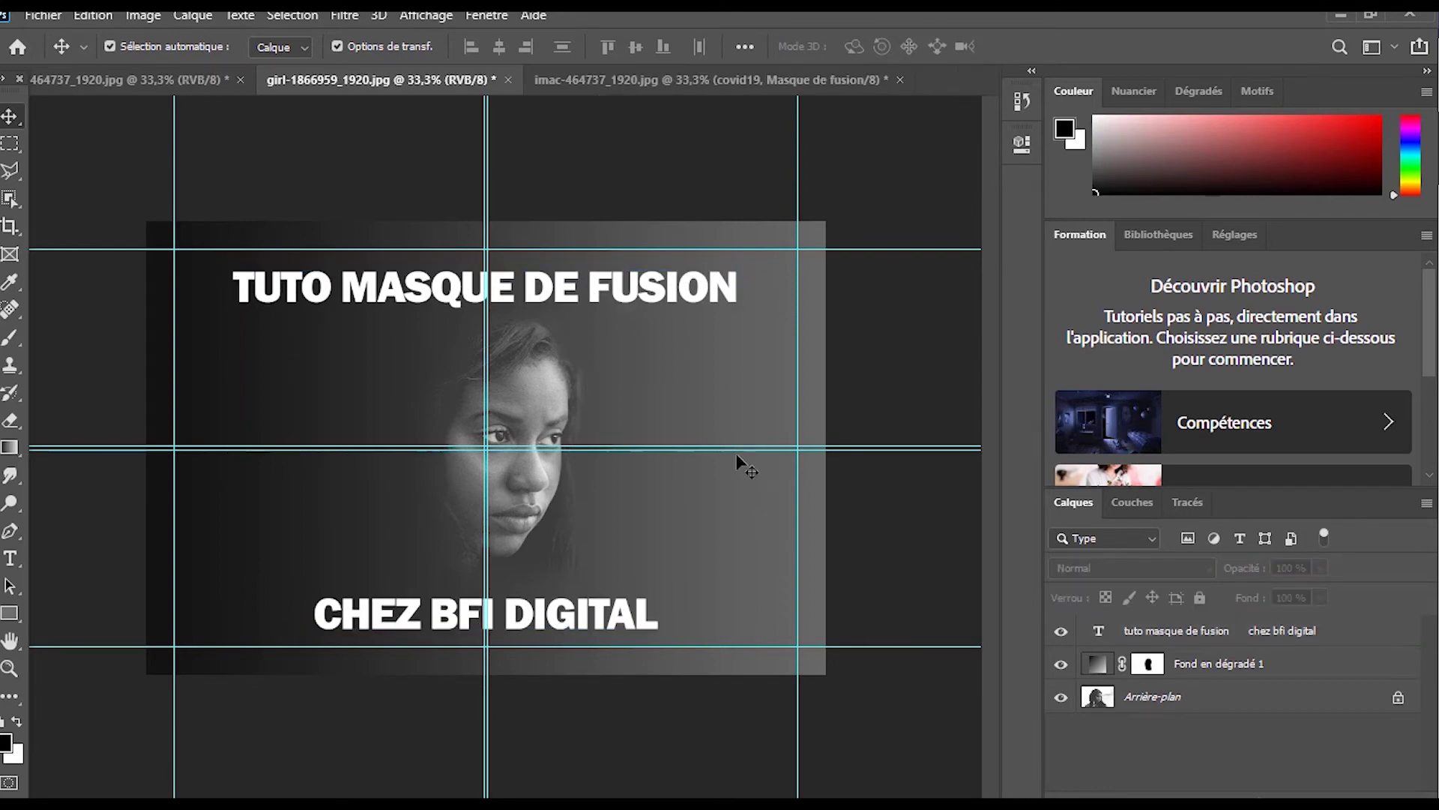
click(425, 15)
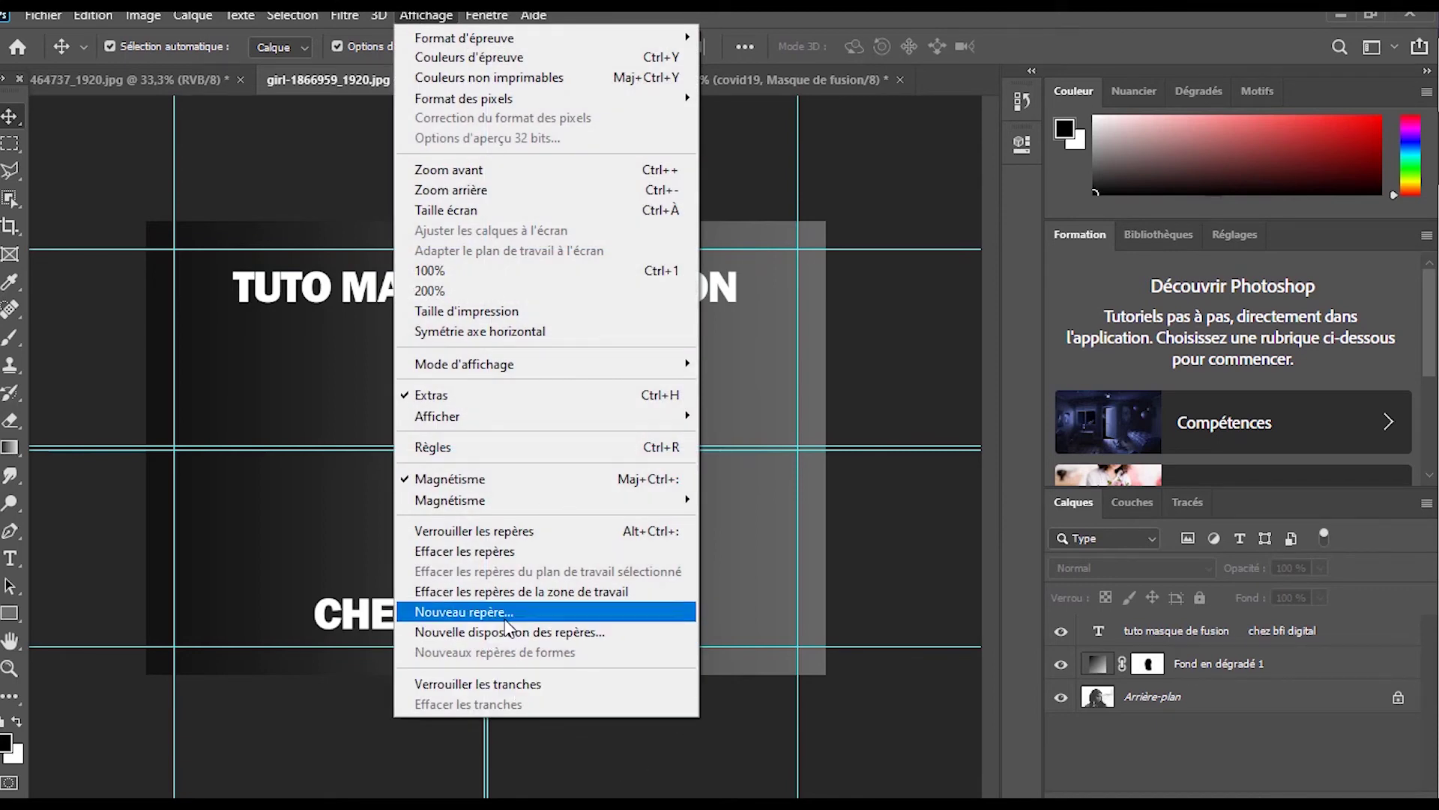
click(511, 592)
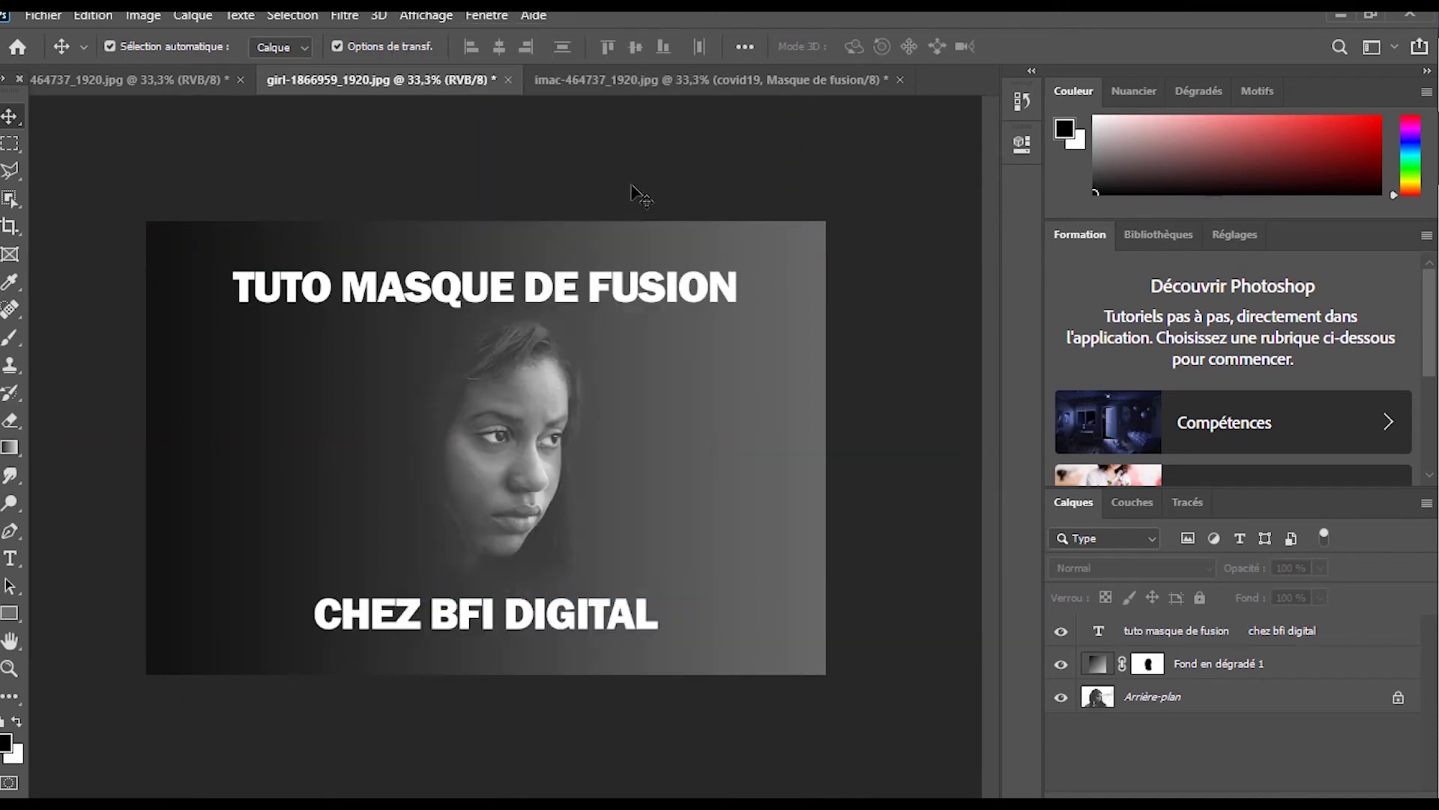
Add a white layer mask to the title text layer and make the mask active for editing
click(456, 294)
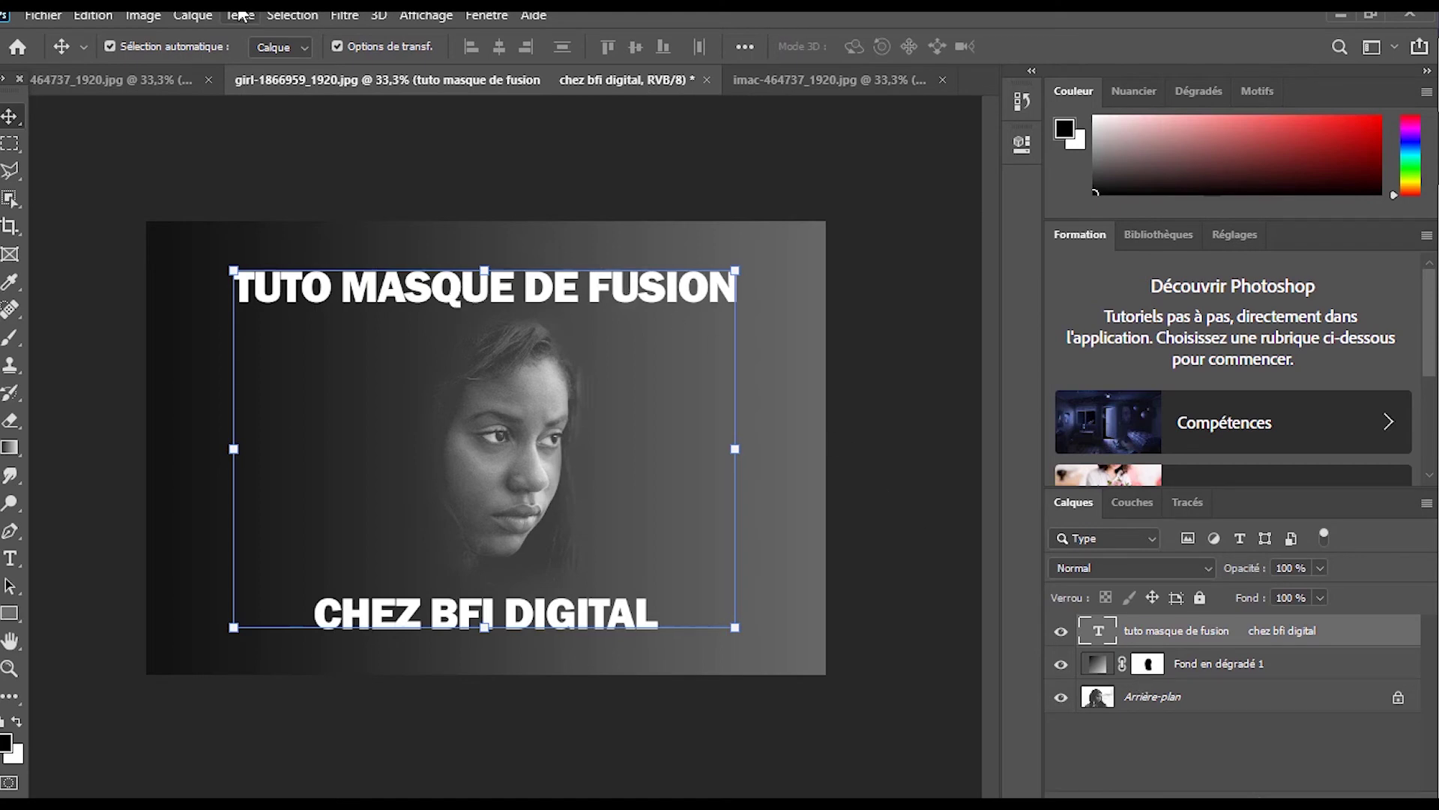
click(201, 17)
mouse_move(409, 358)
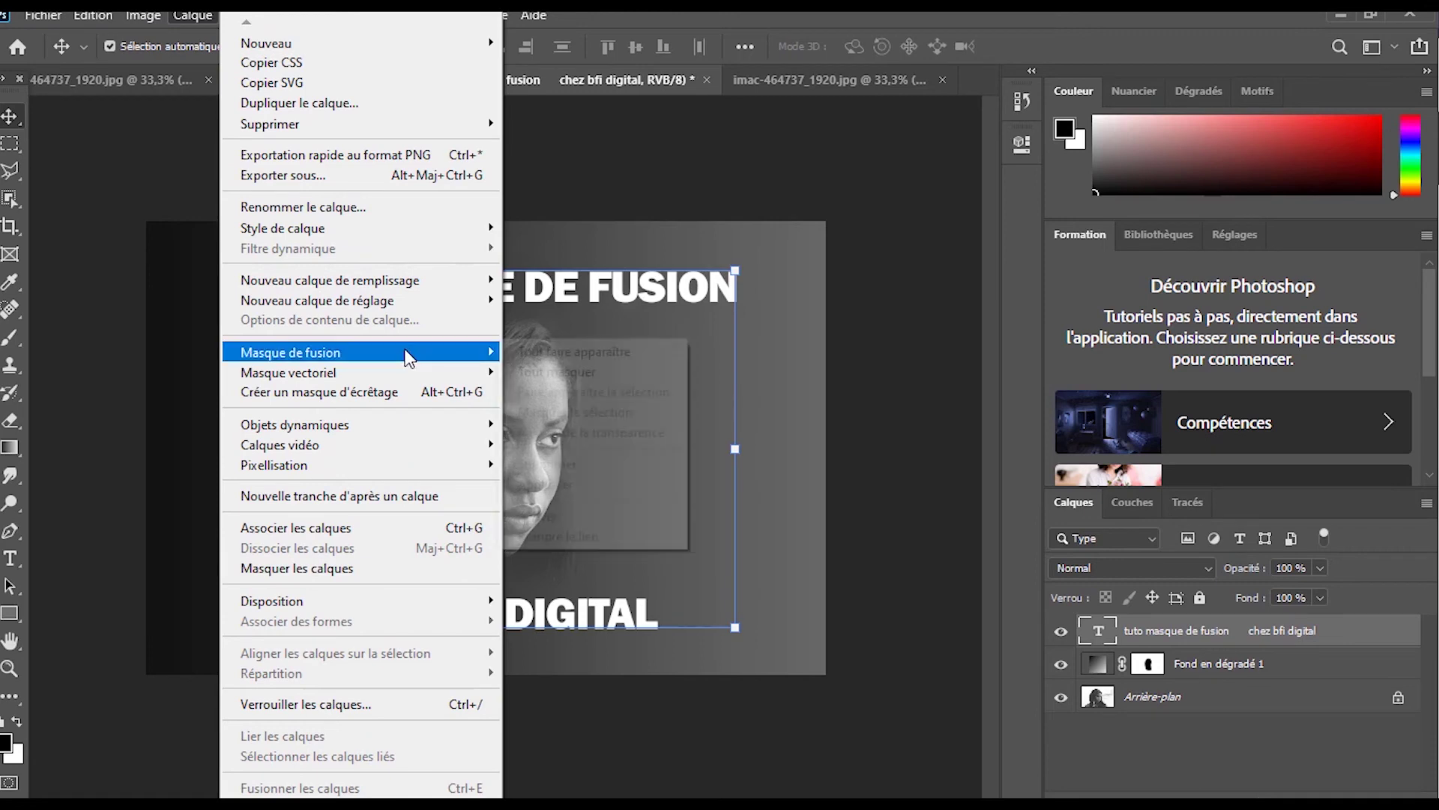
click(861, 656)
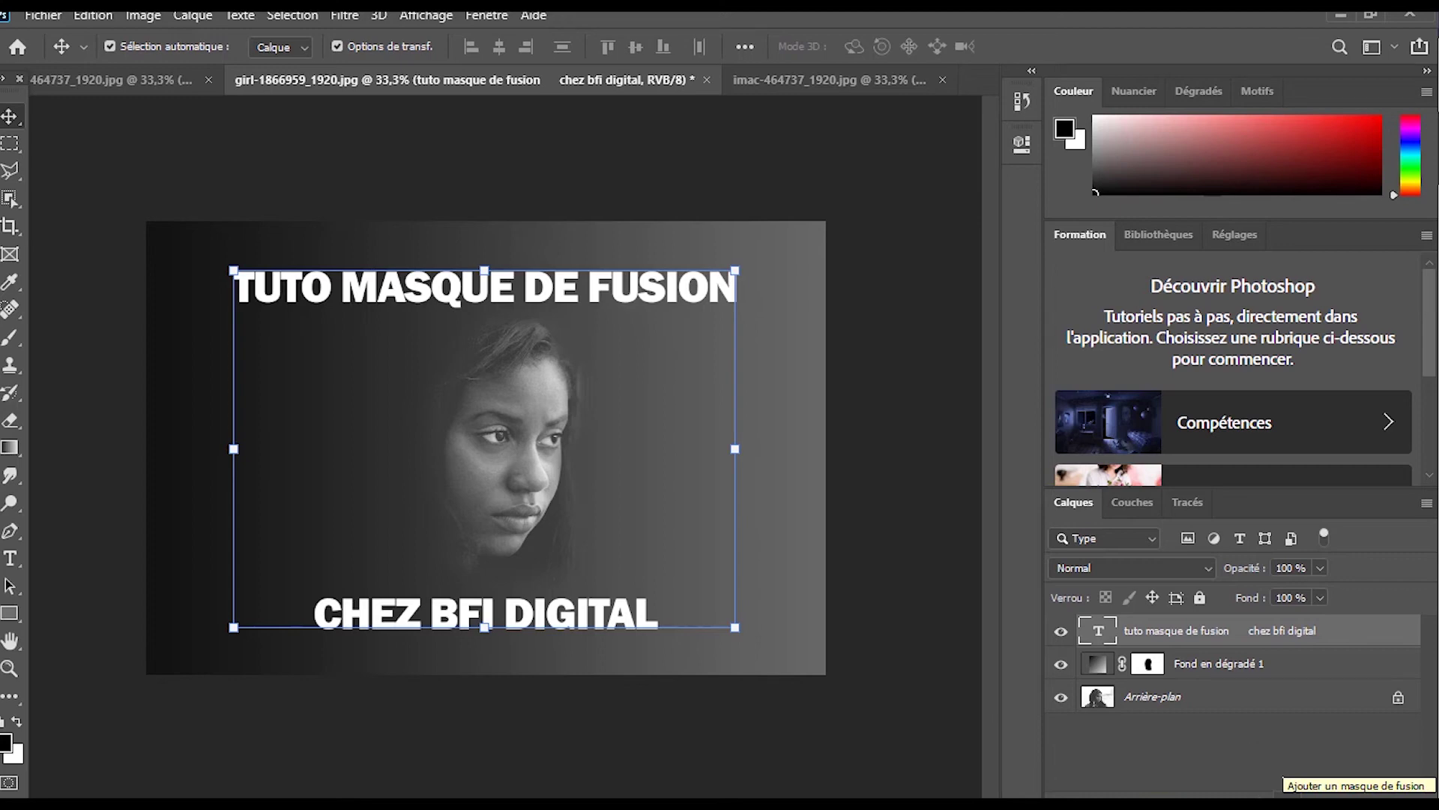
click(1284, 793)
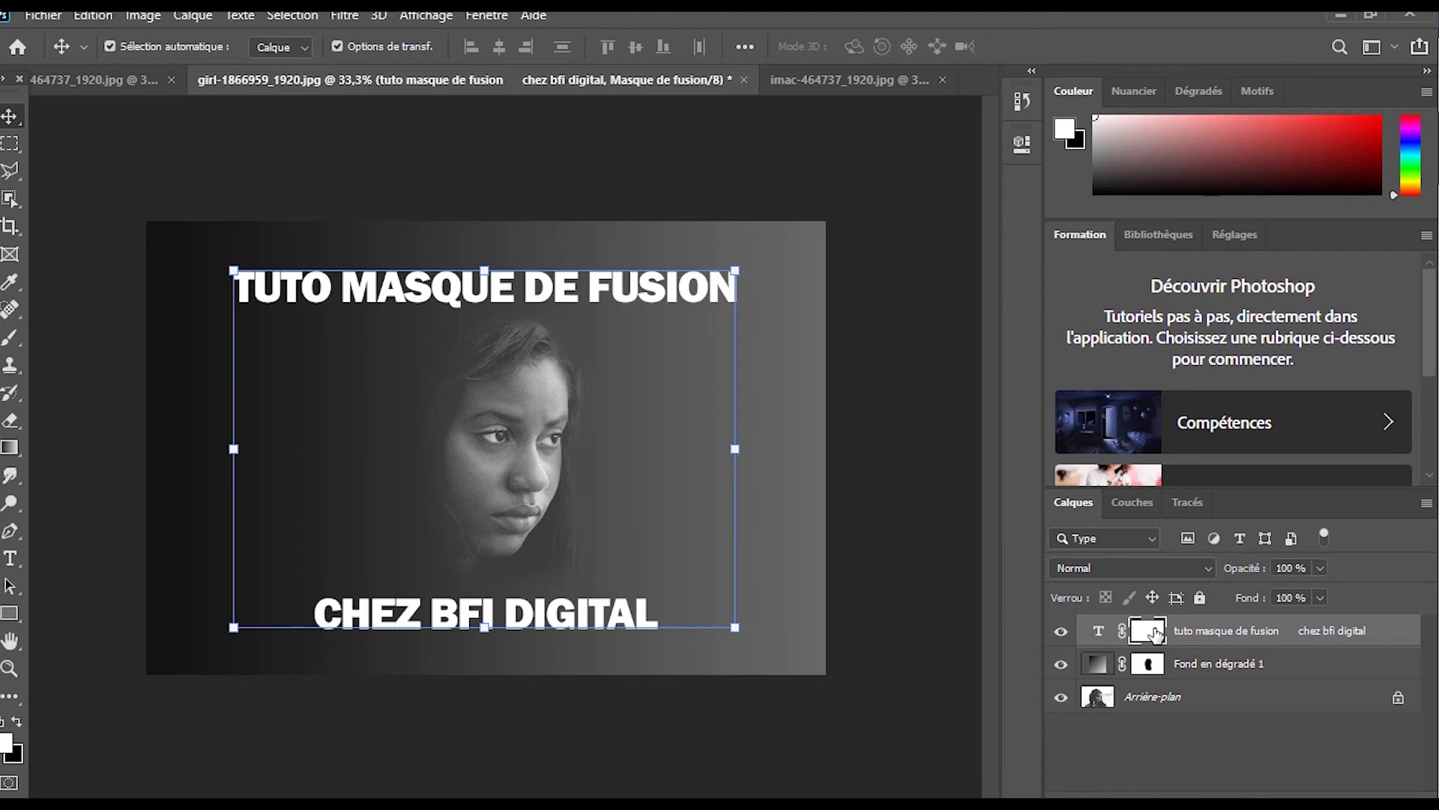
click(1096, 636)
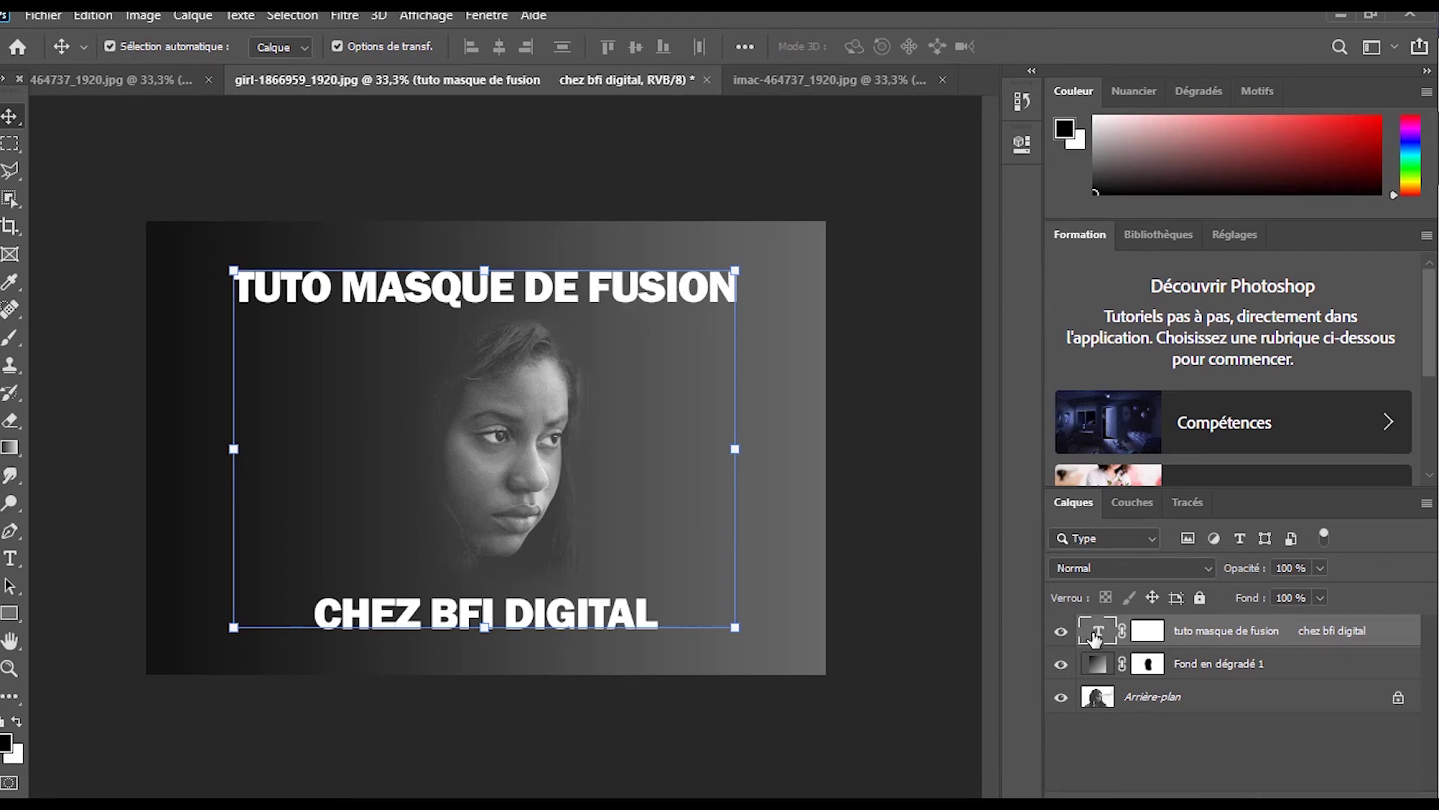
click(1152, 636)
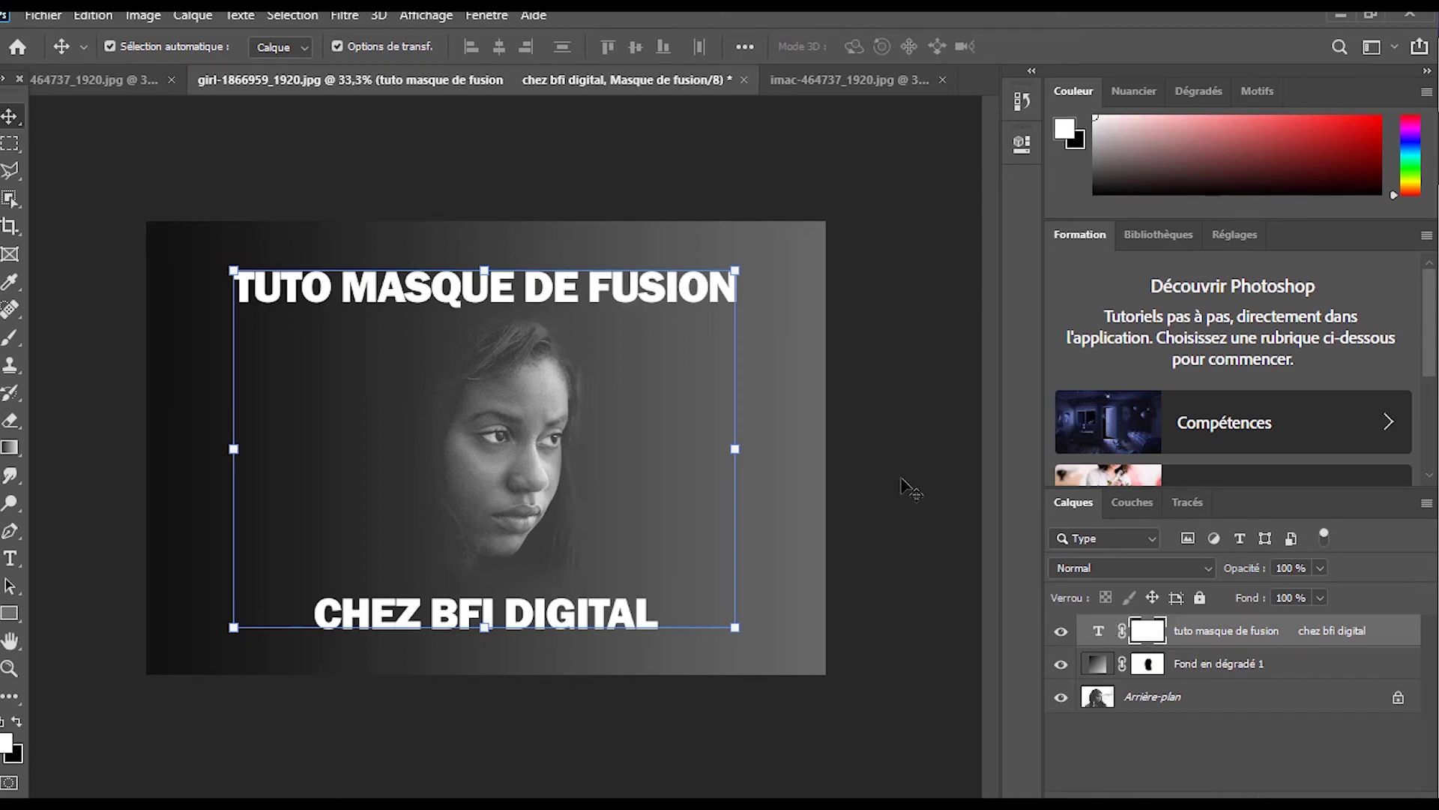
Make the title text layer's mask active and choose the Brush with black as the foreground colour
click(1100, 633)
click(1149, 636)
click(16, 721)
click(10, 337)
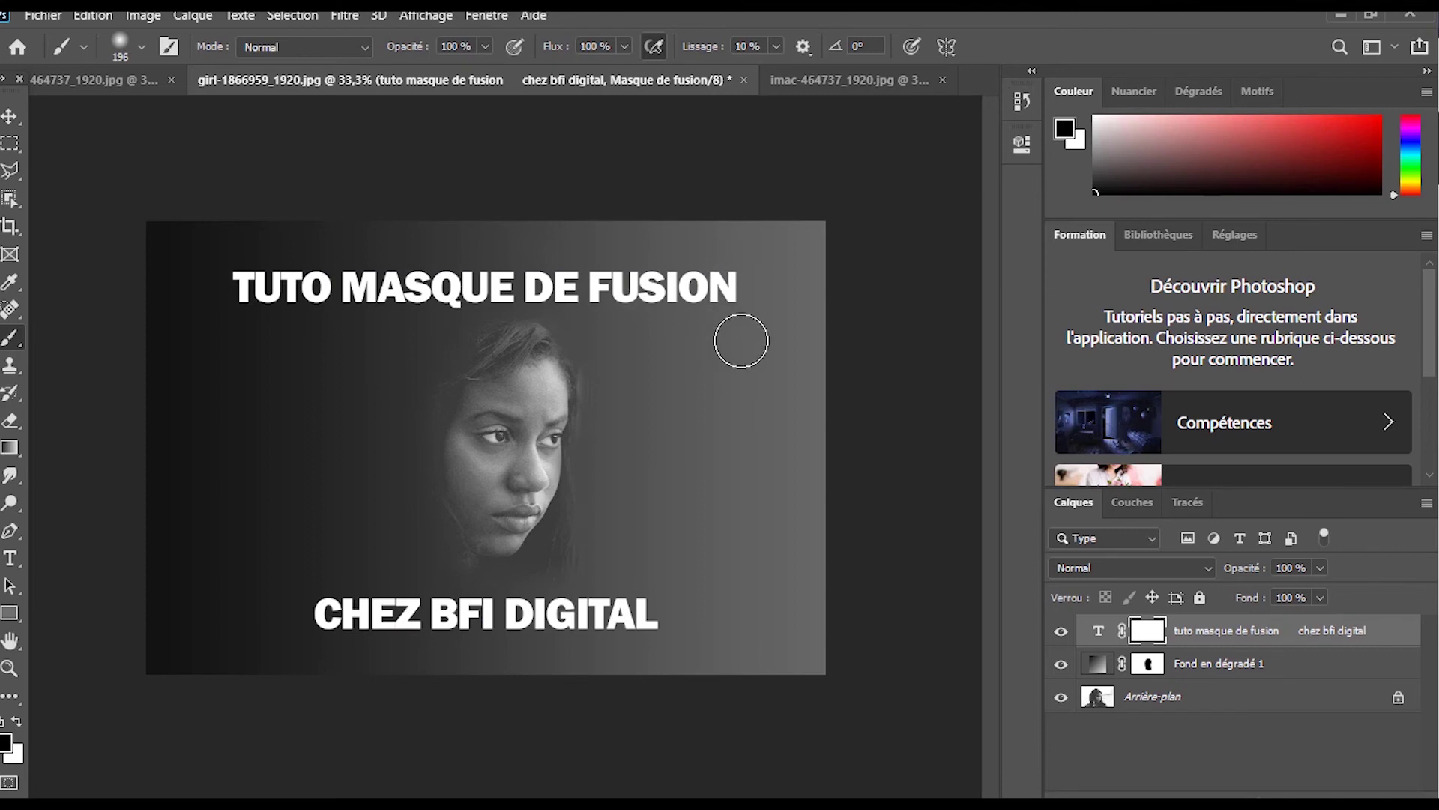
Paint black over the upper title line on the text layer's mask and undo the stroke
mouse_move(733, 267)
mouse_down()
mouse_move(734, 313)
mouse_move(656, 321)
mouse_move(721, 274)
mouse_move(635, 298)
mouse_move(649, 278)
mouse_move(600, 285)
mouse_move(602, 248)
mouse_move(638, 302)
mouse_move(600, 318)
mouse_move(649, 296)
mouse_move(645, 285)
mouse_move(594, 273)
mouse_move(261, 303)
mouse_move(226, 270)
mouse_move(459, 276)
mouse_move(502, 300)
mouse_move(580, 301)
mouse_move(184, 295)
mouse_move(306, 273)
mouse_move(401, 322)
mouse_up()
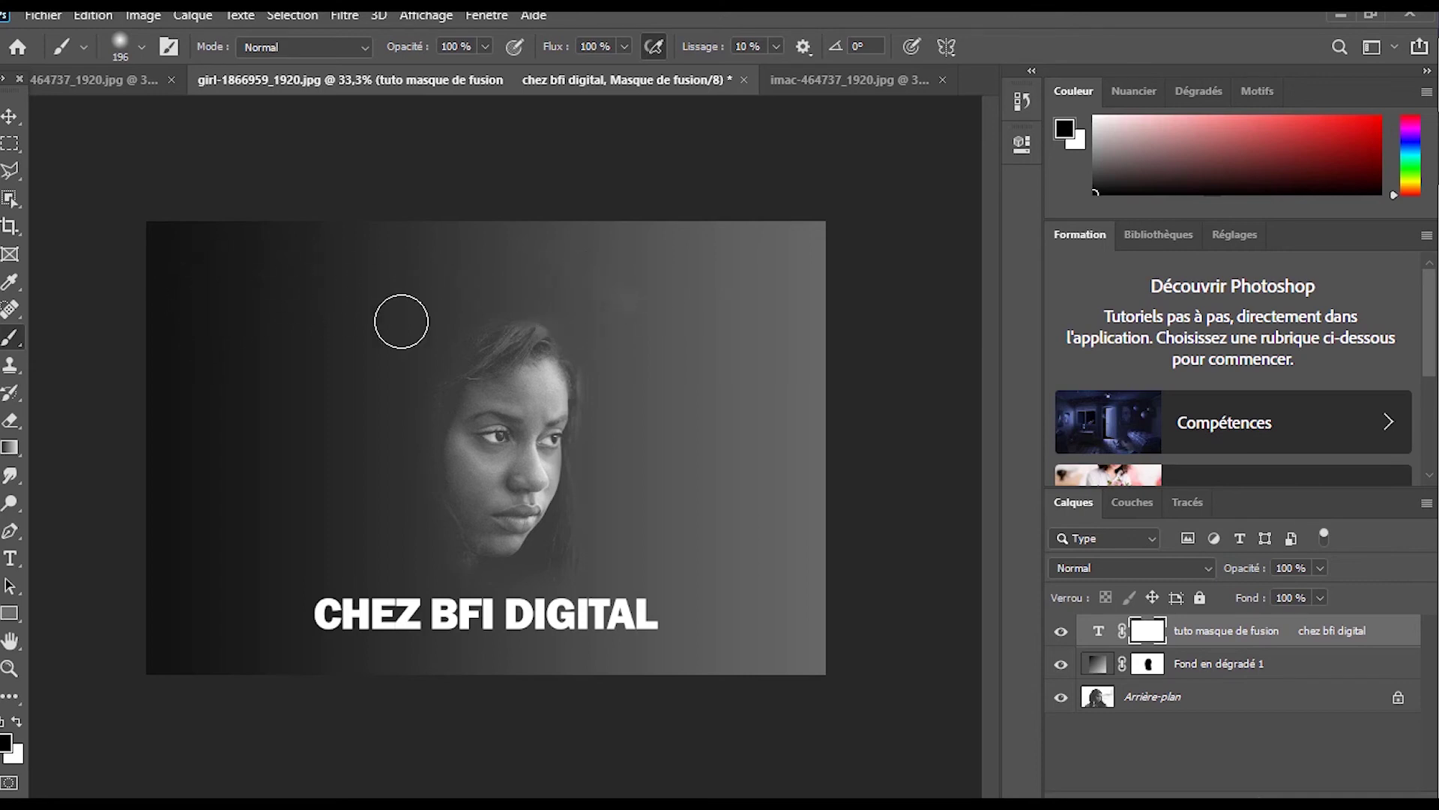
key(ctrl+z)
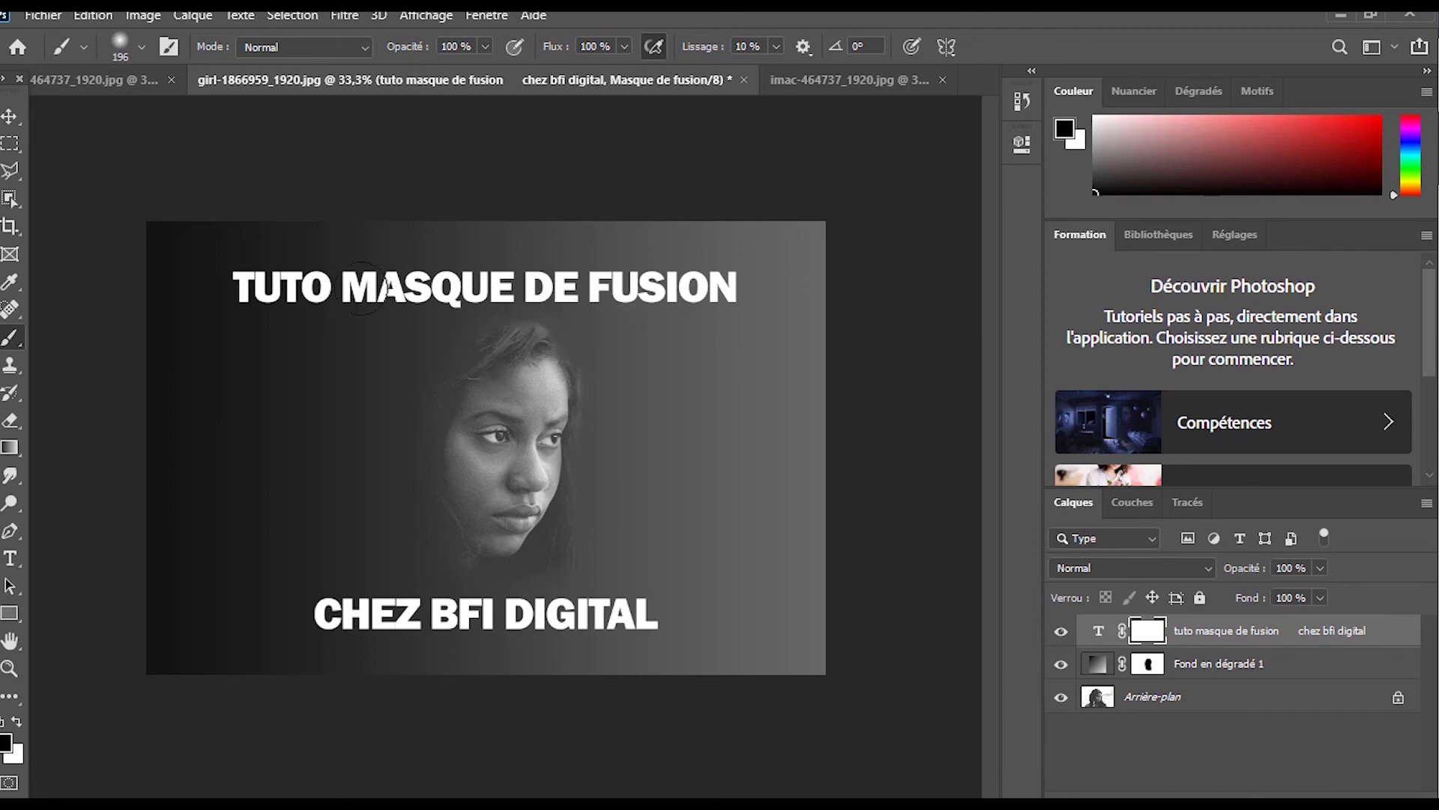
Set the foreground colour to dark grey 525252 and paint the mask over the whole TUTO MASQUE DE FUSION line
click(6, 745)
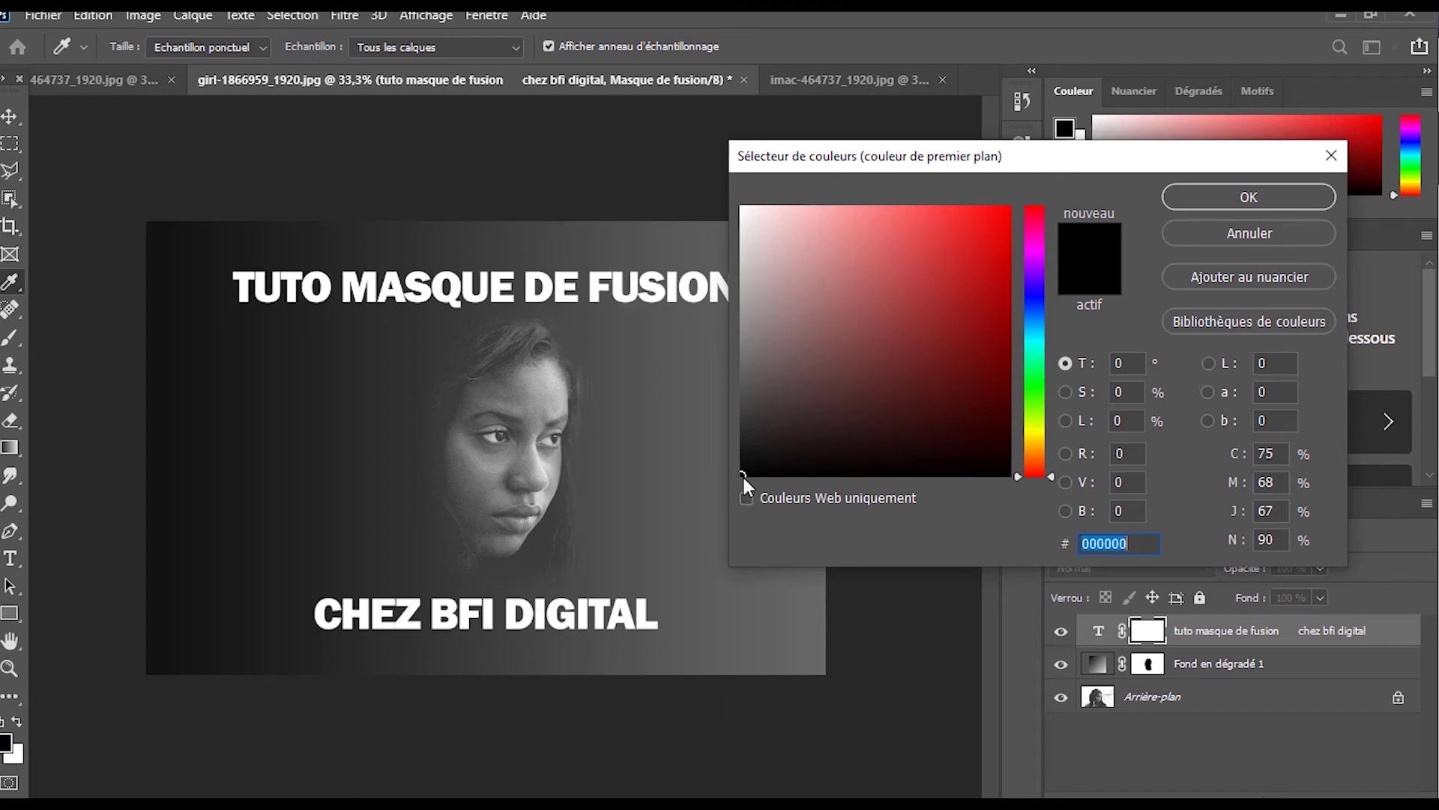
drag(742, 468, 741, 390)
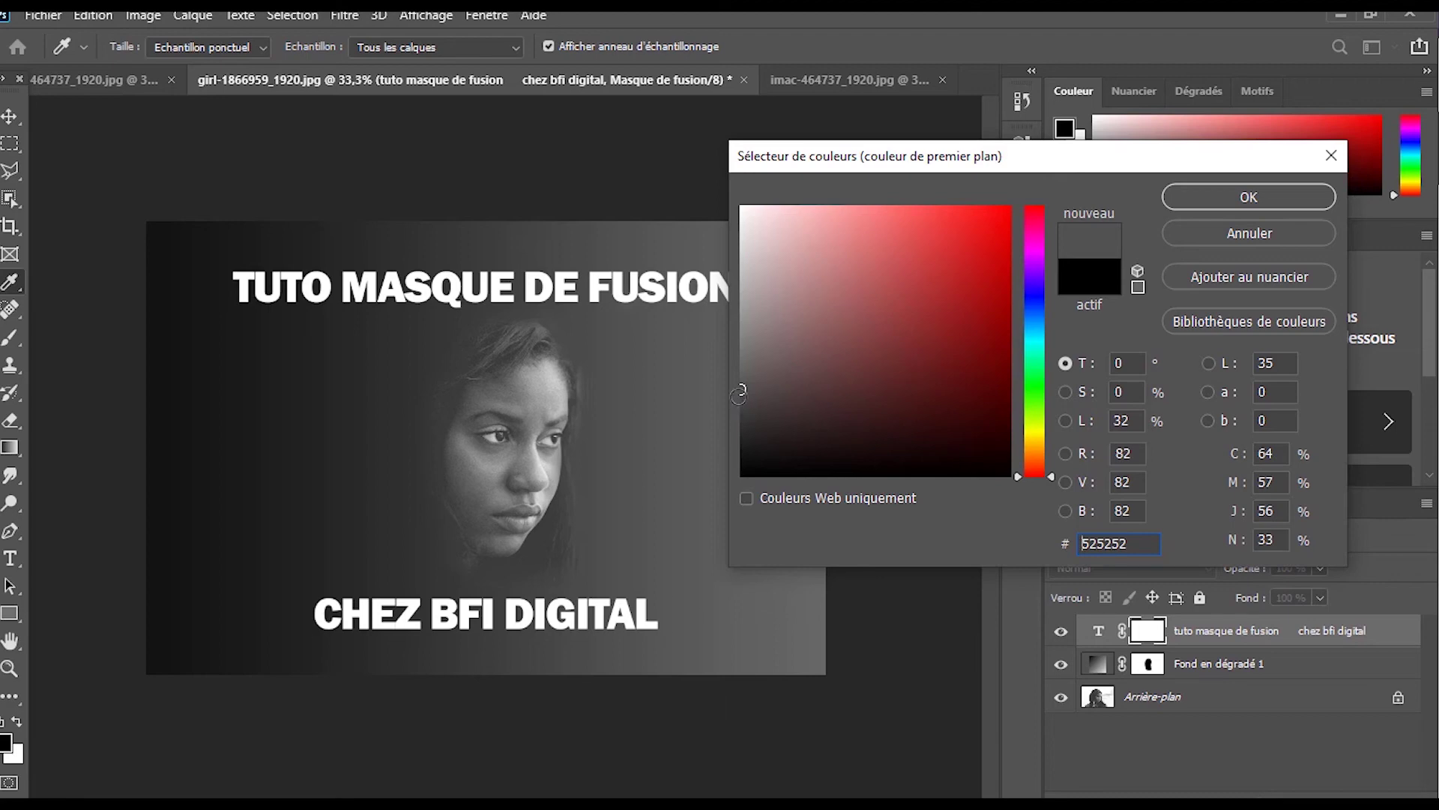
click(1213, 197)
key(b)
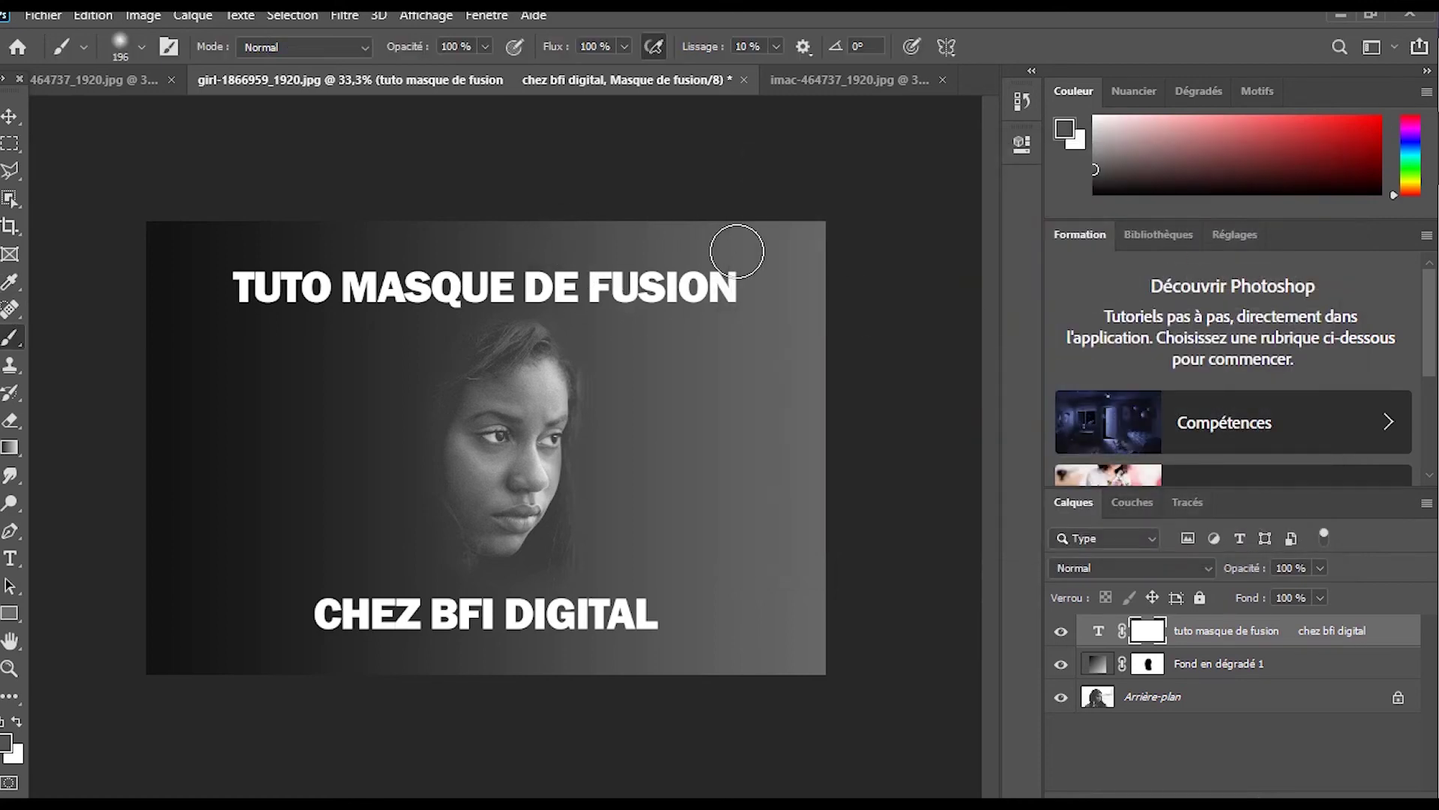
mouse_move(716, 237)
mouse_down()
mouse_move(565, 247)
mouse_move(643, 247)
mouse_move(522, 260)
mouse_move(698, 281)
mouse_move(392, 276)
mouse_move(685, 283)
mouse_move(681, 299)
mouse_move(453, 254)
mouse_move(599, 276)
mouse_move(219, 299)
mouse_move(443, 292)
mouse_move(236, 269)
mouse_move(305, 286)
mouse_up()
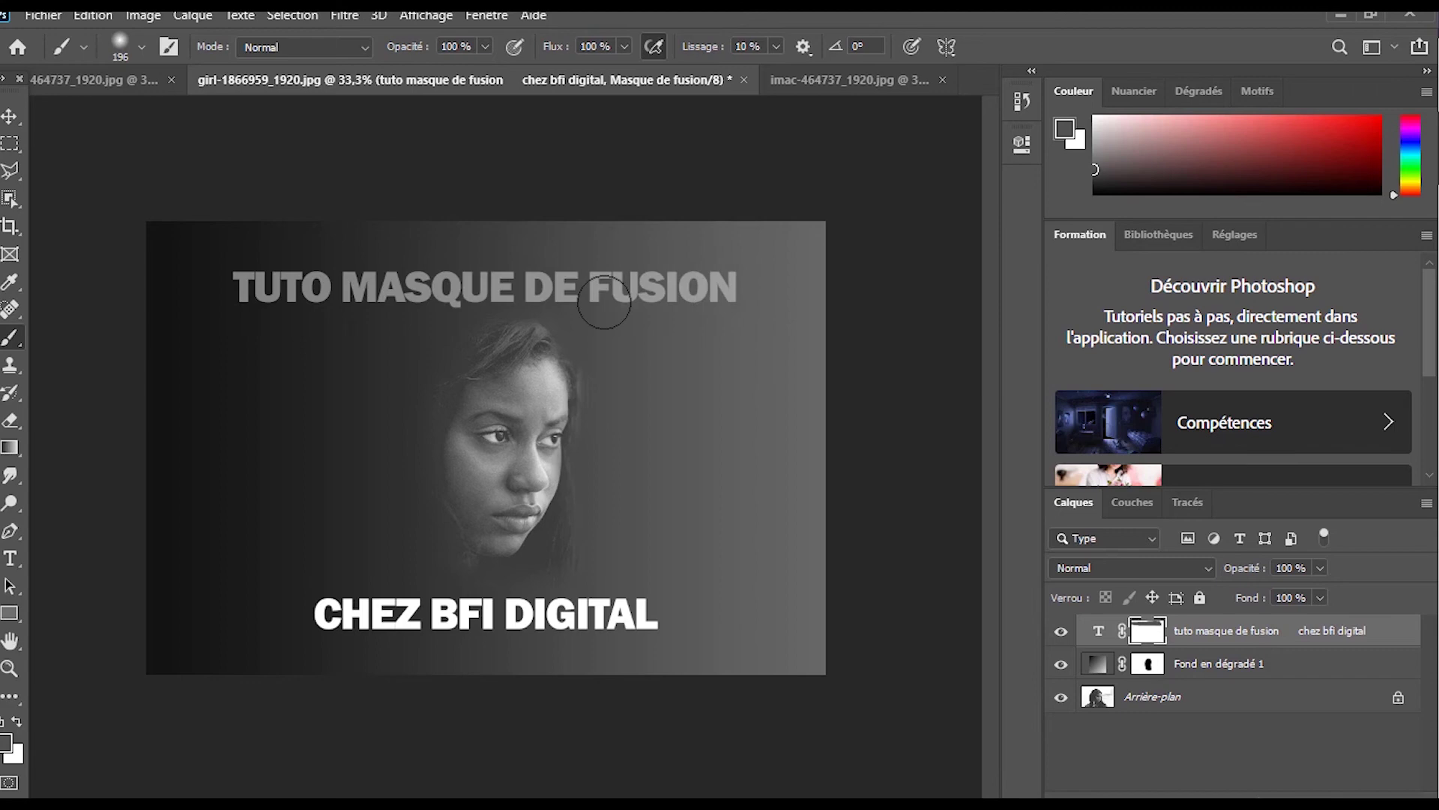
Set the foreground colour back to black and brush over the upper title line on the mask to hide it completely
click(4, 744)
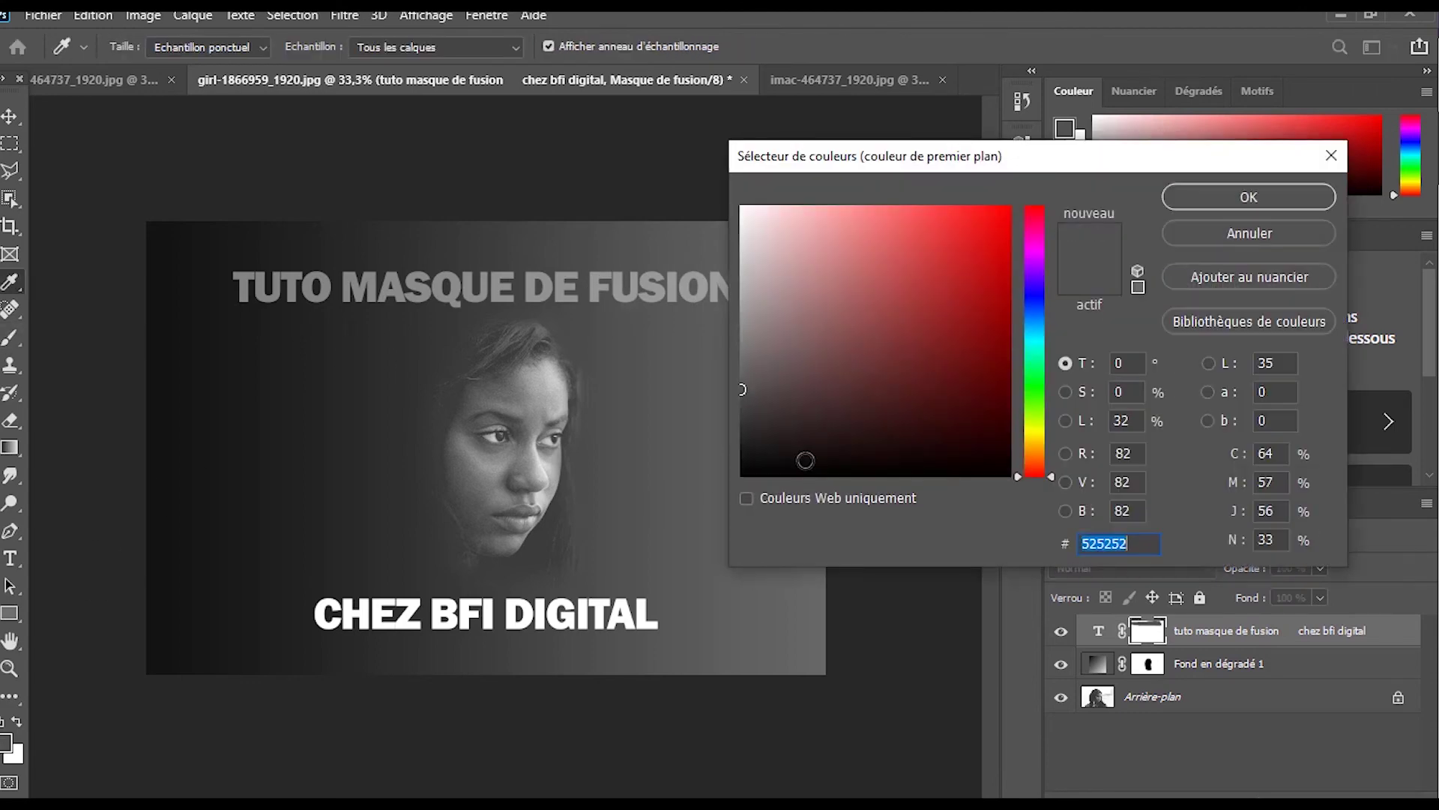
drag(744, 386, 743, 476)
click(1234, 193)
drag(765, 280, 537, 295)
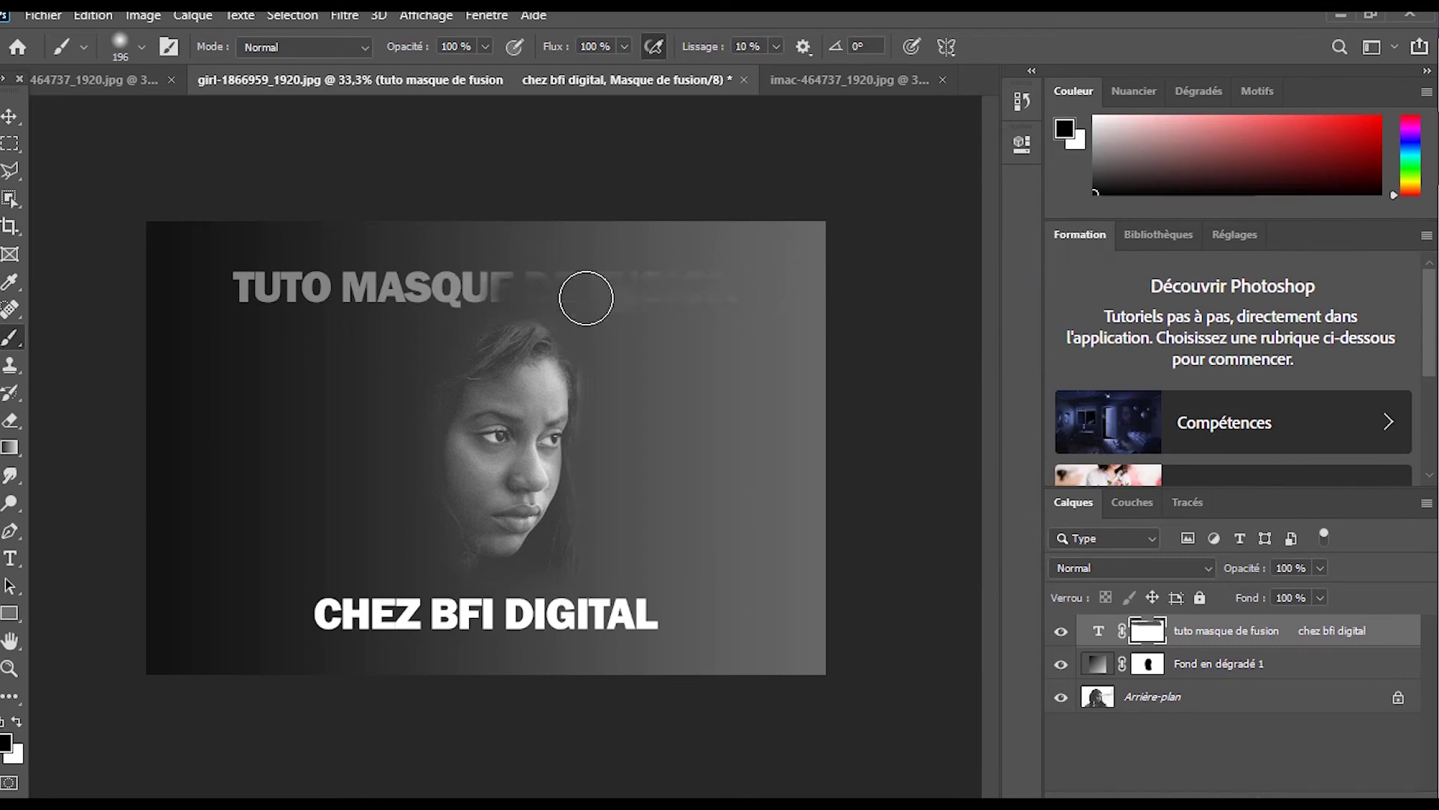
mouse_move(433, 300)
mouse_down()
mouse_move(187, 296)
mouse_move(248, 267)
mouse_up()
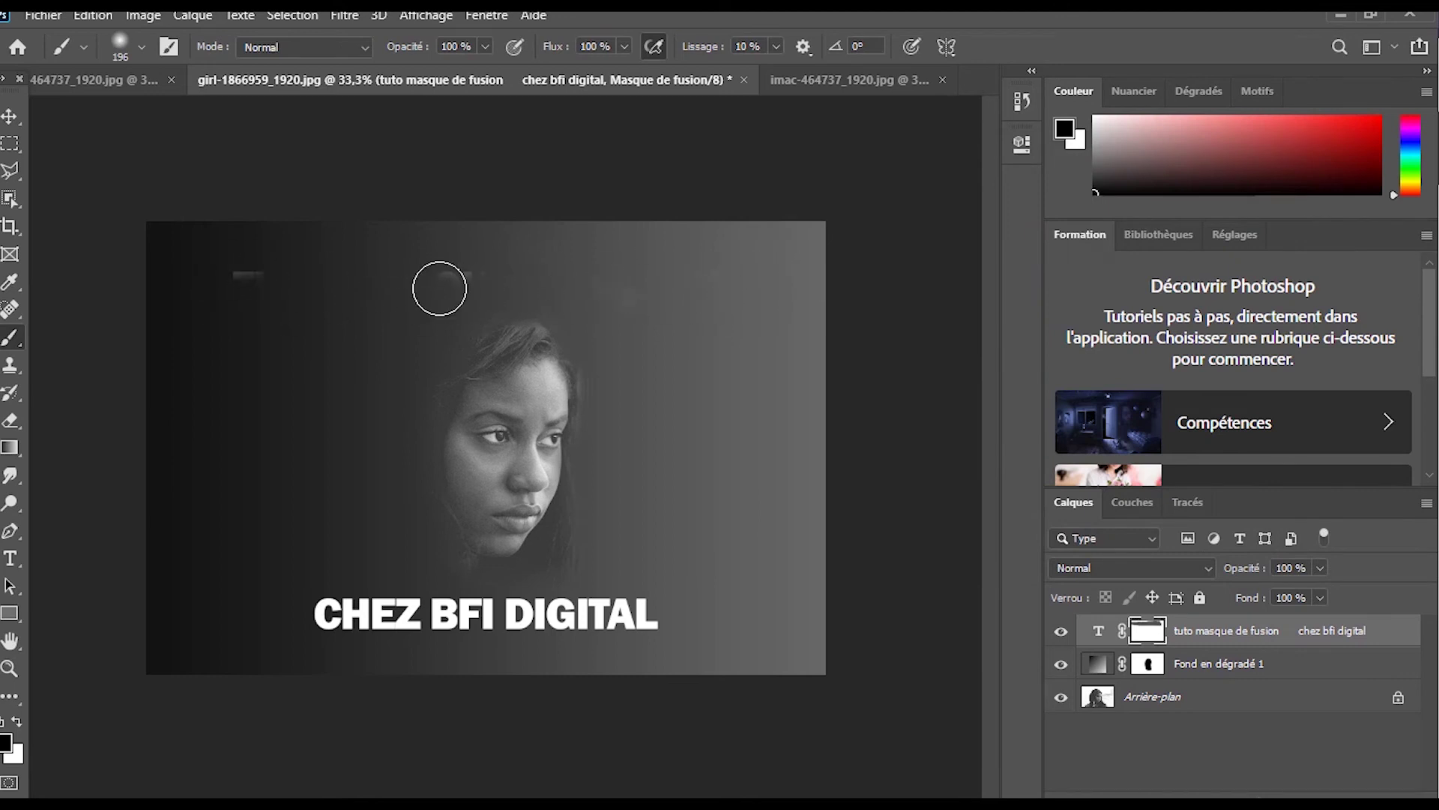
drag(390, 286, 578, 291)
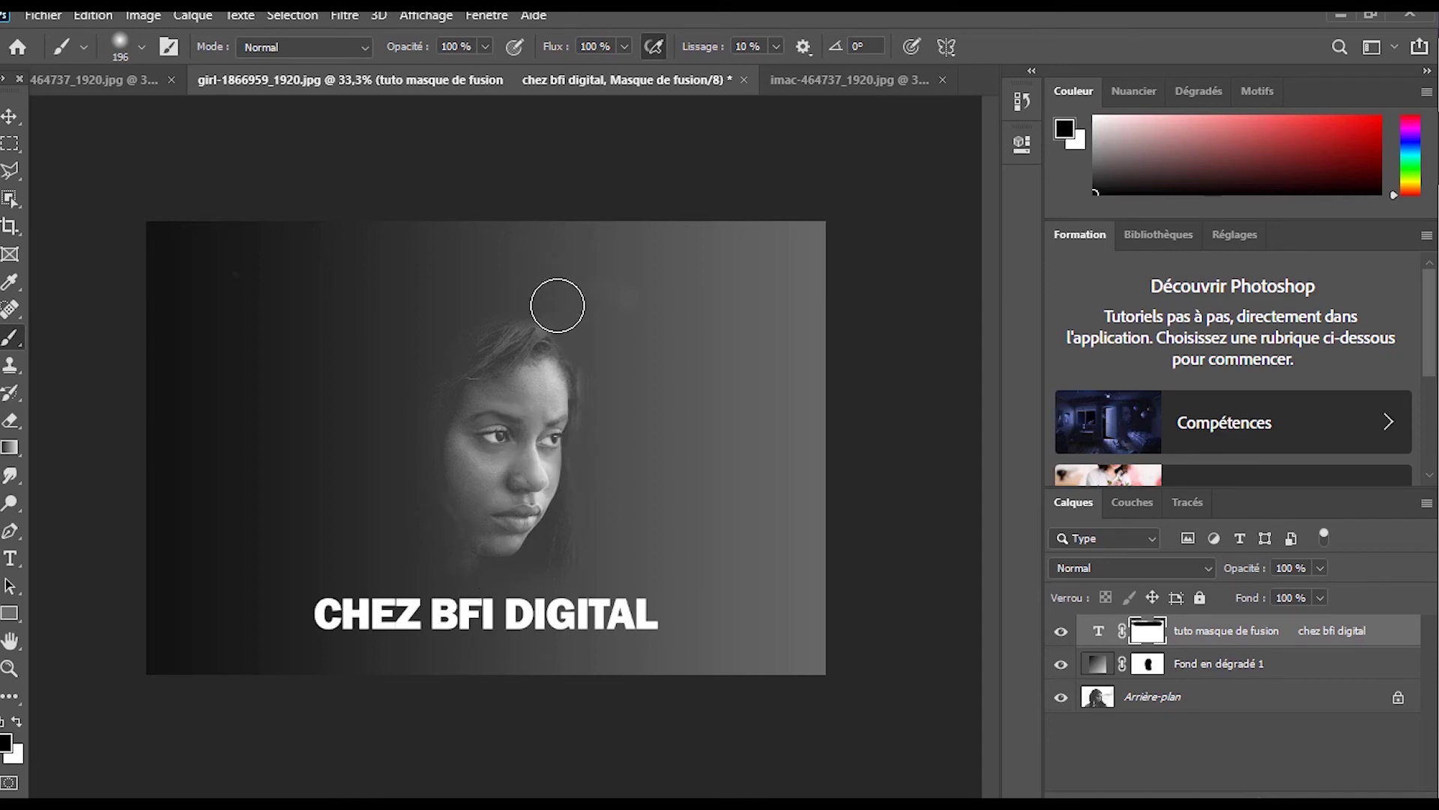
Paint white on the mask across the upper title line to reveal it again
click(16, 723)
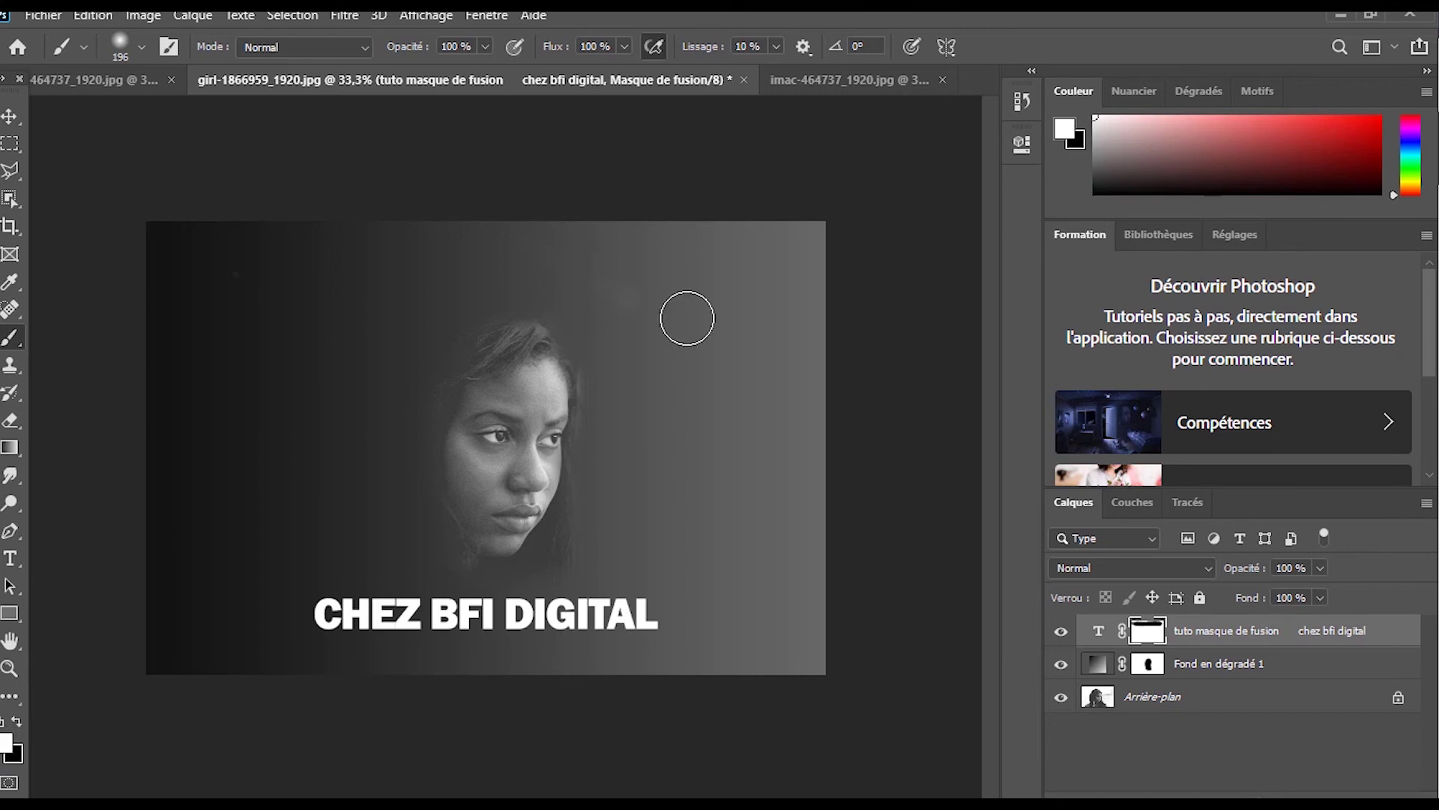
mouse_move(359, 295)
mouse_down()
mouse_move(706, 313)
mouse_move(781, 289)
mouse_up()
drag(417, 293, 257, 295)
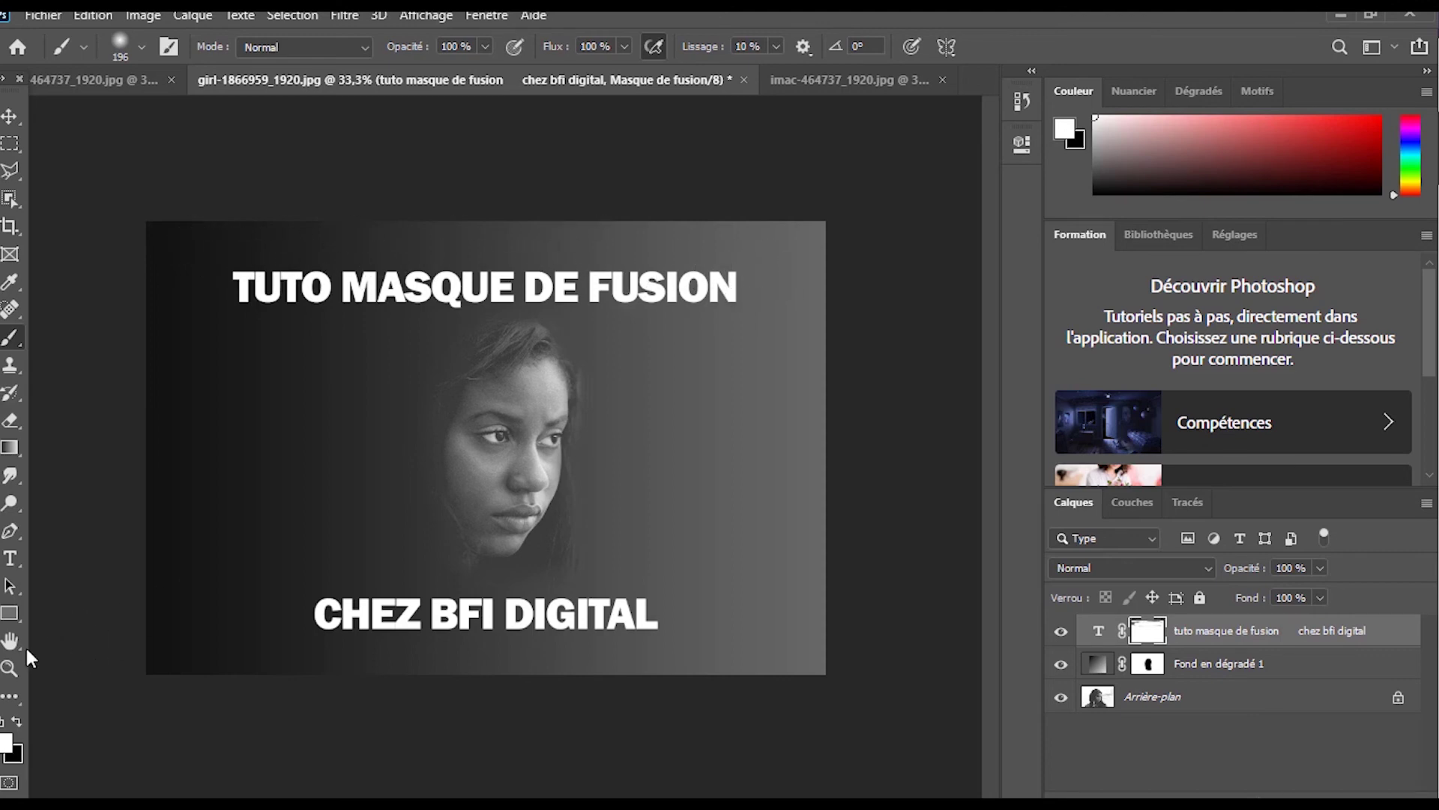
Fade the top edge of the upper title line by painting black on its mask, reducing the brush size to 69 px
click(16, 720)
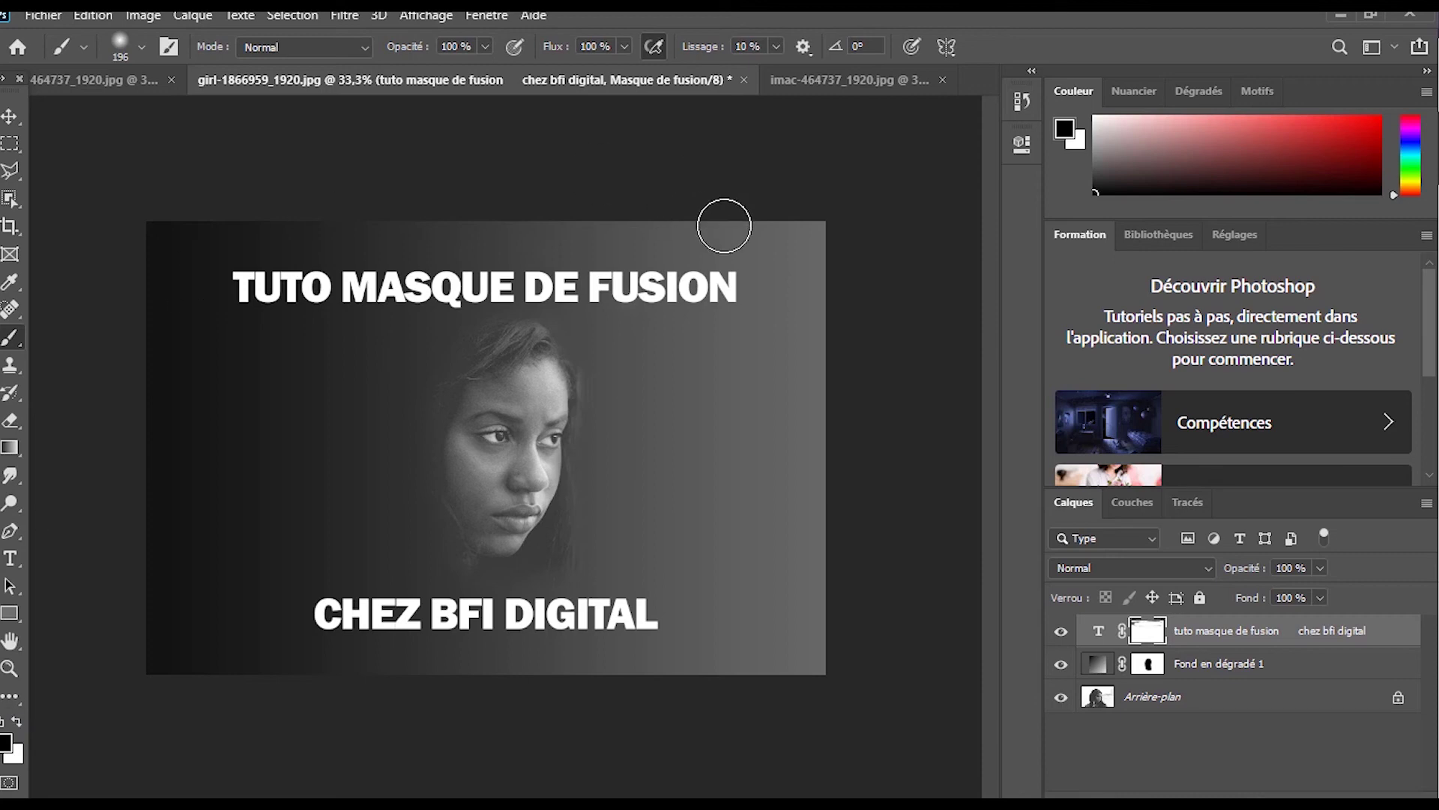
mouse_move(704, 249)
mouse_down()
mouse_move(716, 241)
mouse_move(456, 235)
mouse_move(540, 244)
mouse_up()
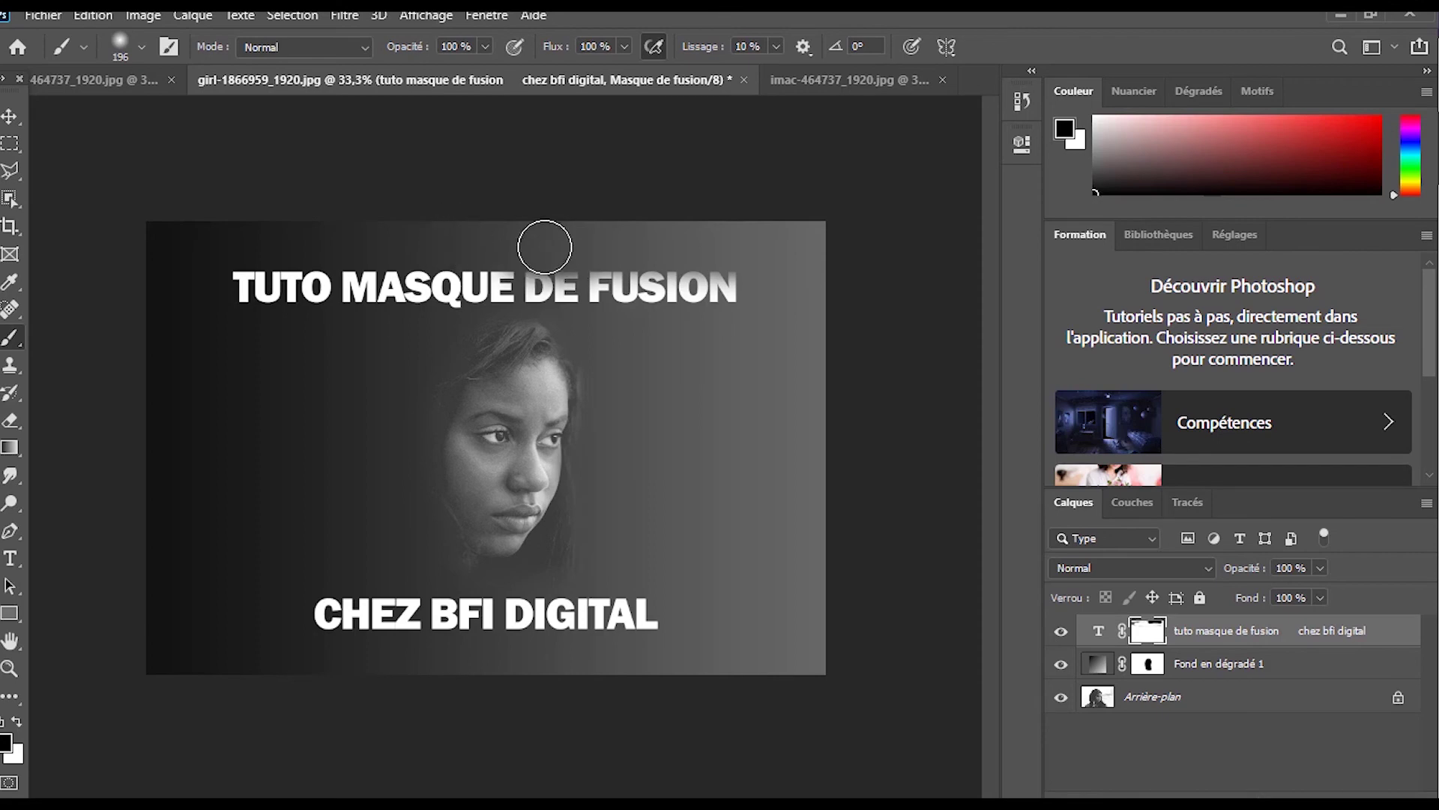
click(141, 47)
drag(207, 116, 164, 111)
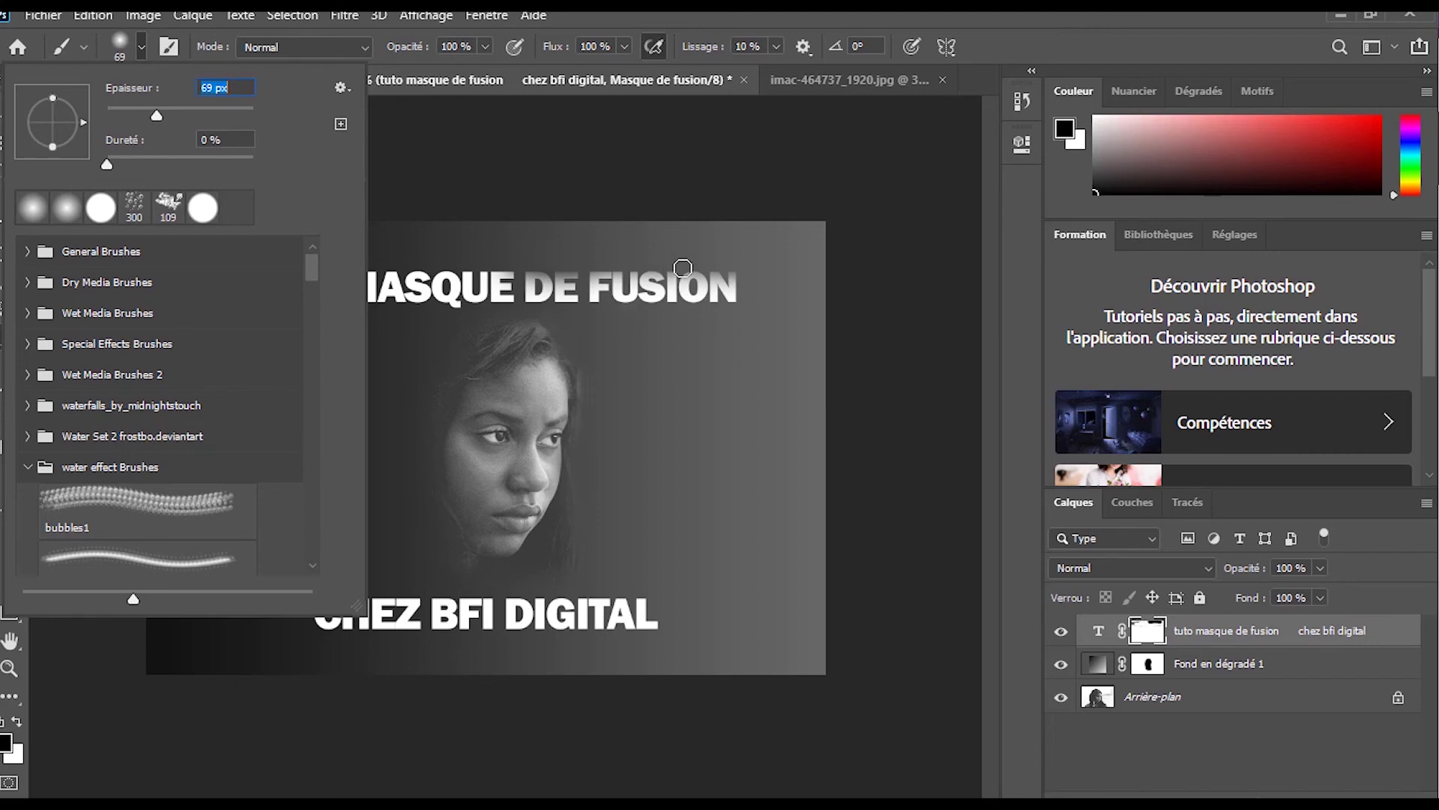
click(651, 266)
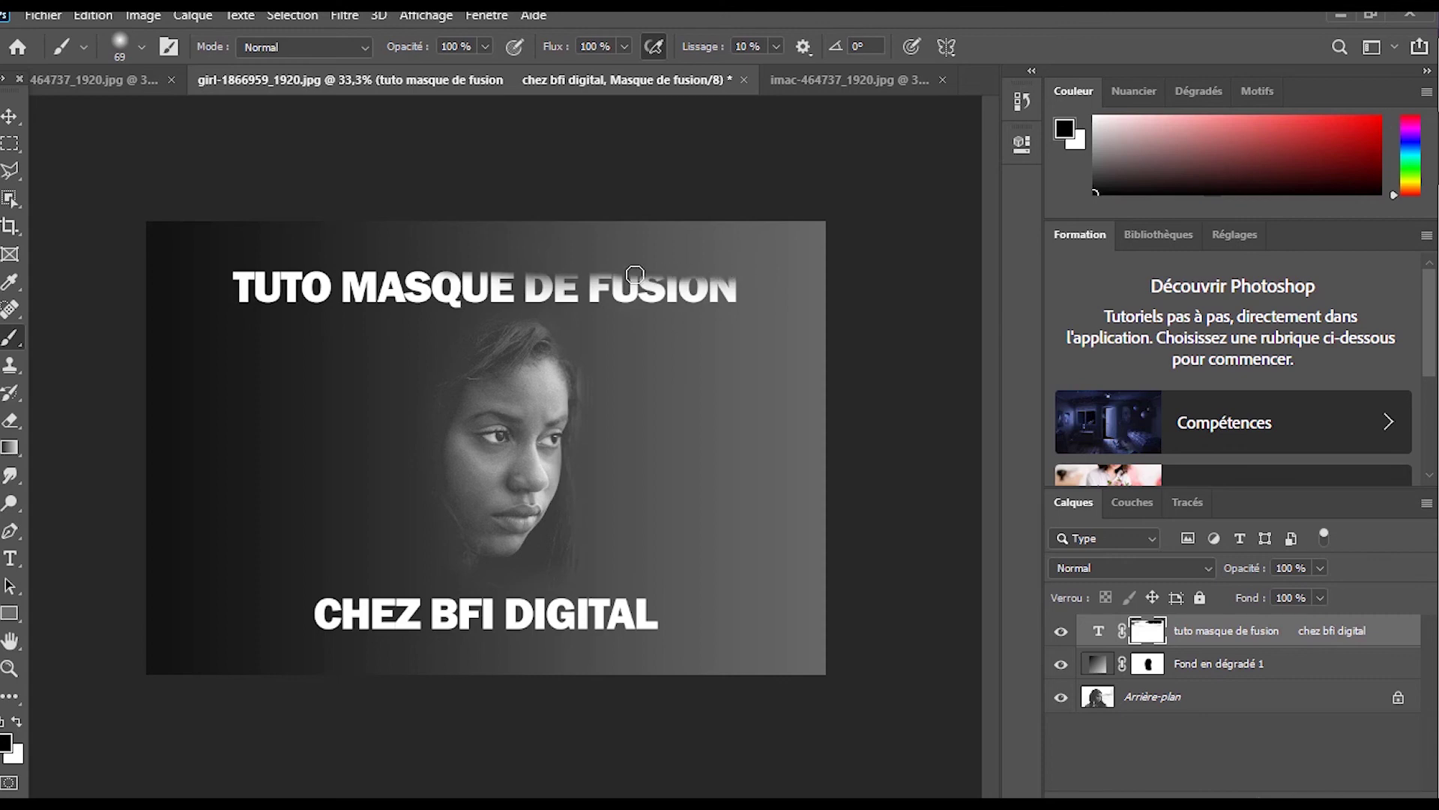
mouse_move(446, 271)
mouse_down()
mouse_move(179, 273)
mouse_move(513, 280)
mouse_up()
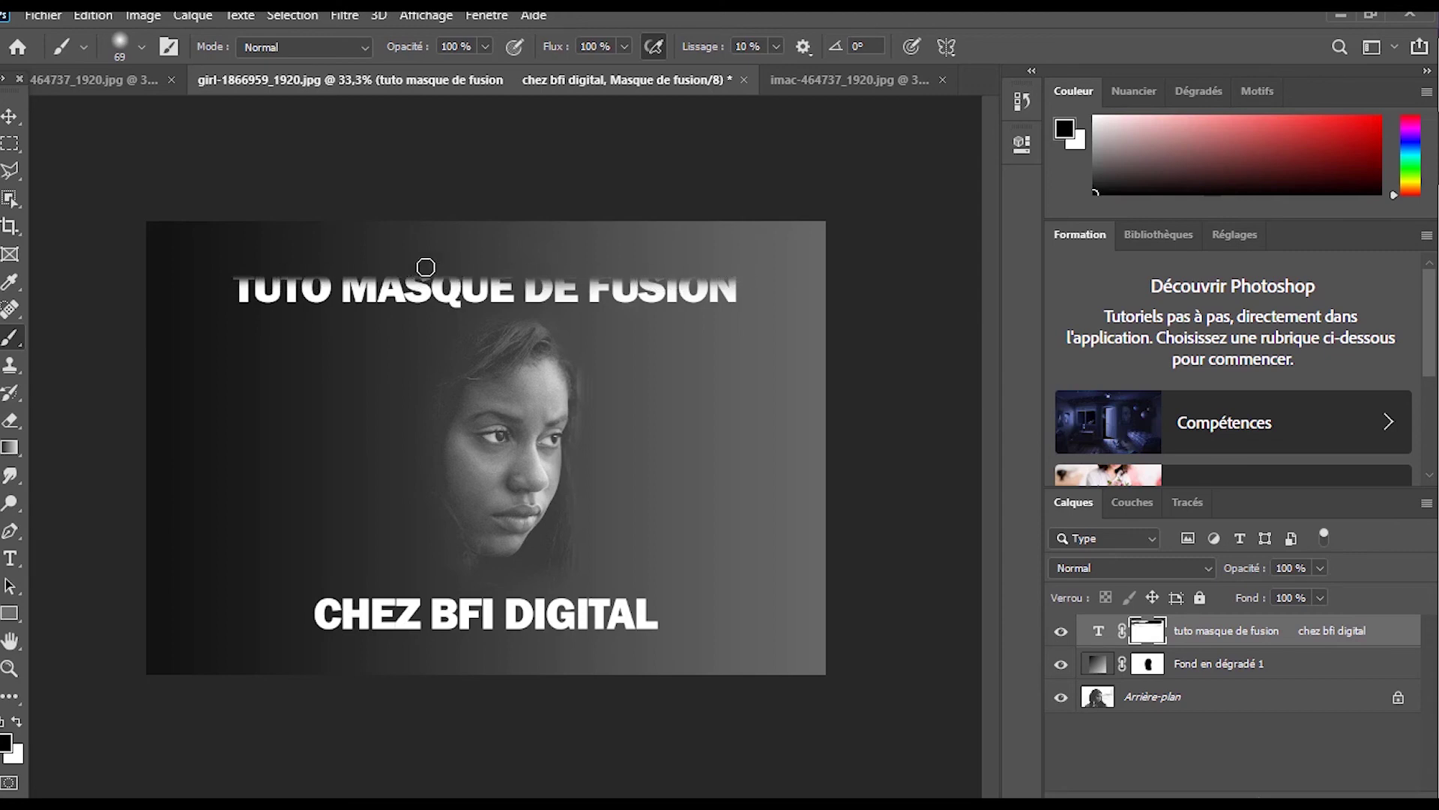
drag(358, 275, 191, 271)
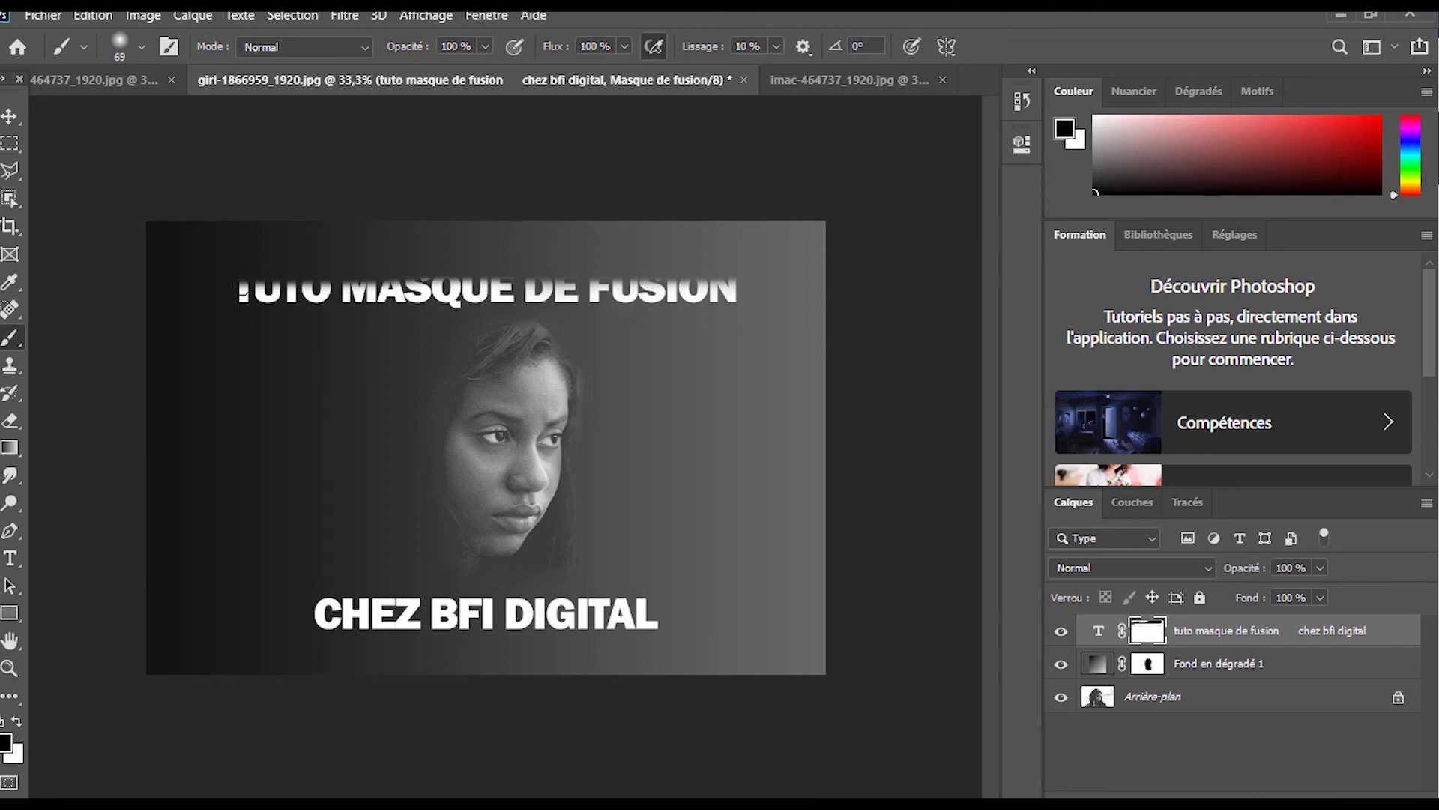
Partly restore the upper title line's top edge with white on the mask and fade the bottom edge of CHEZ BFI DIGITAL with black
click(17, 721)
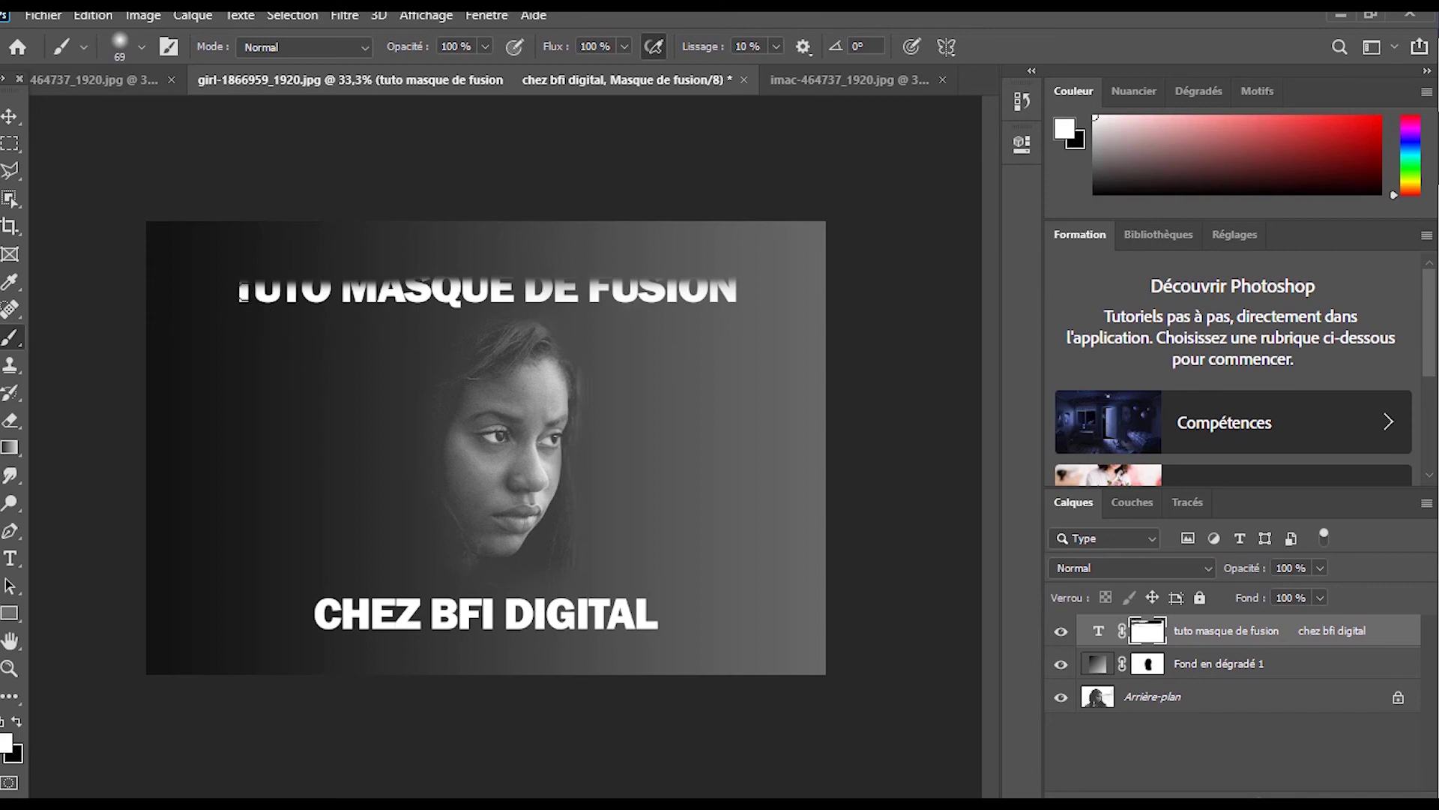
drag(244, 284, 270, 289)
drag(293, 283, 759, 290)
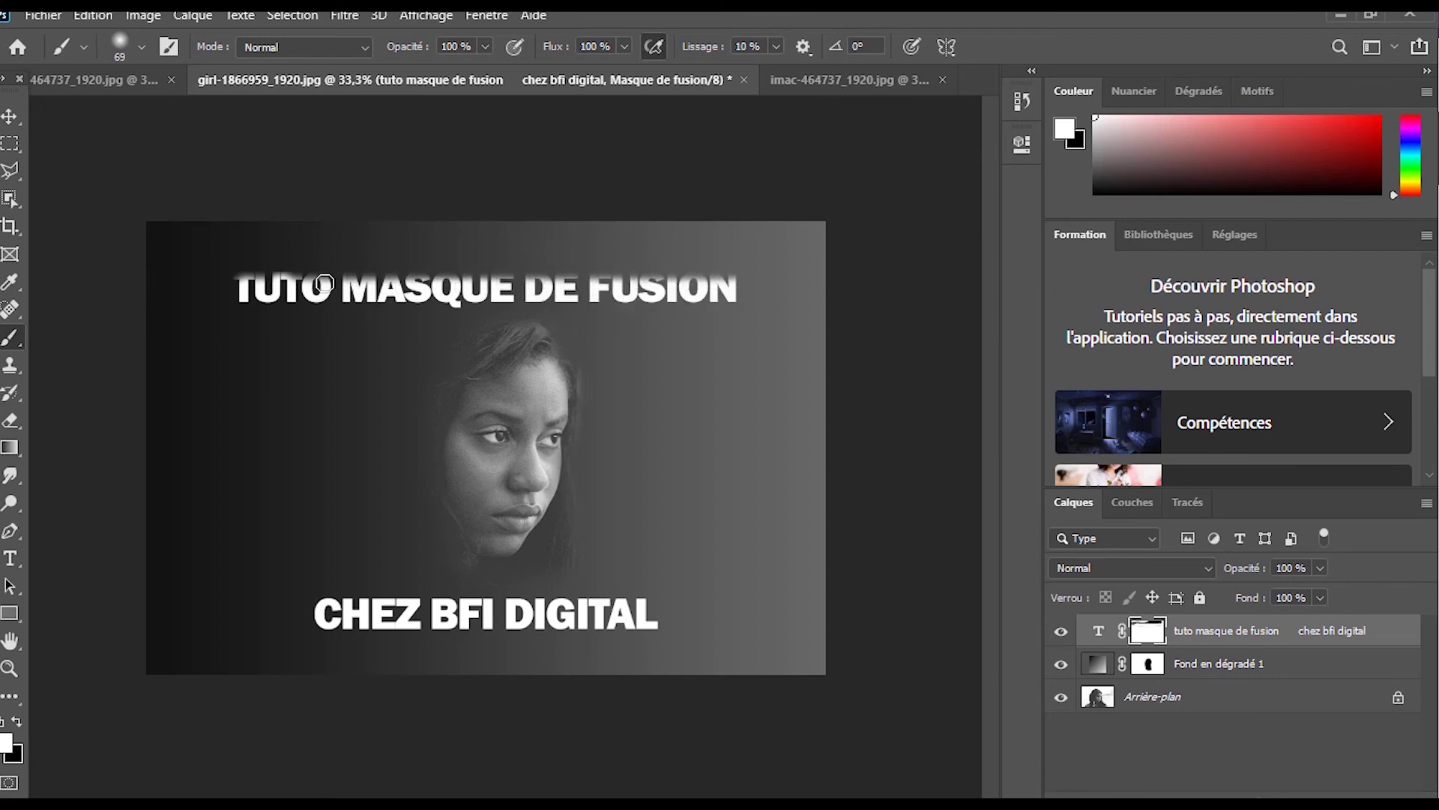
key(x)
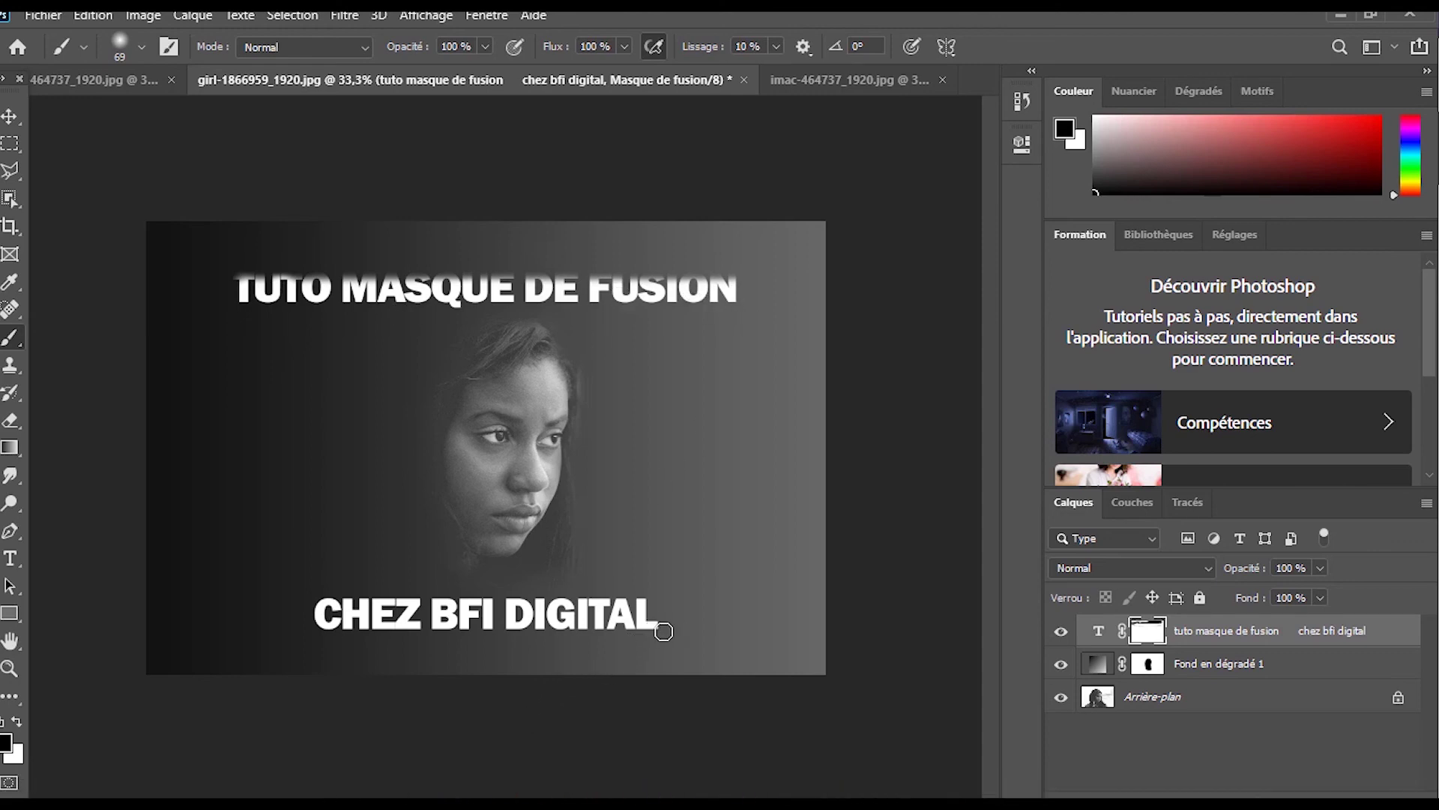
mouse_move(659, 627)
mouse_down()
mouse_move(308, 637)
mouse_move(632, 630)
mouse_move(375, 632)
mouse_up()
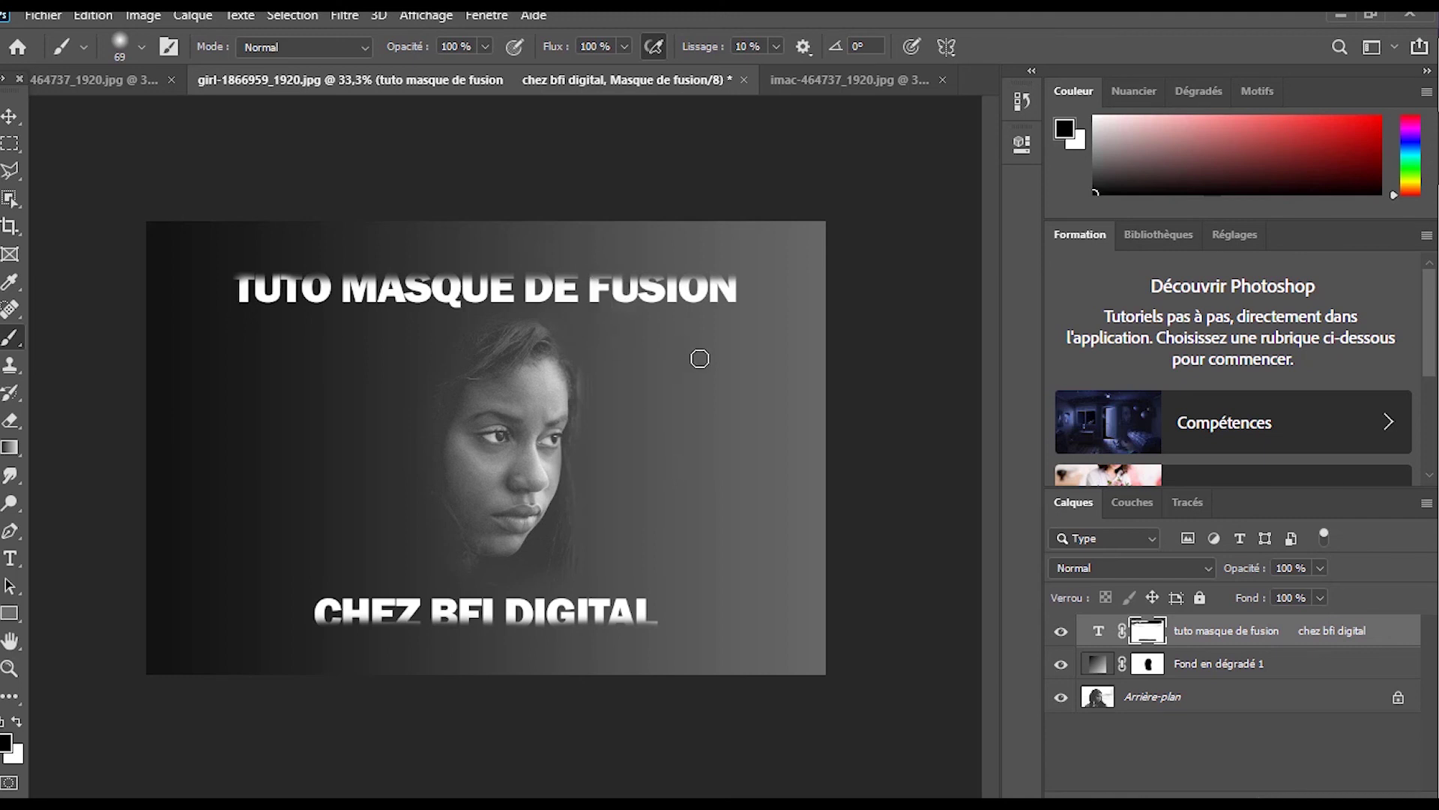
Add a gradient fill layer with the Violet, Orange preset above the title text and set its blend mode to Soustraction
click(1099, 630)
click(1320, 795)
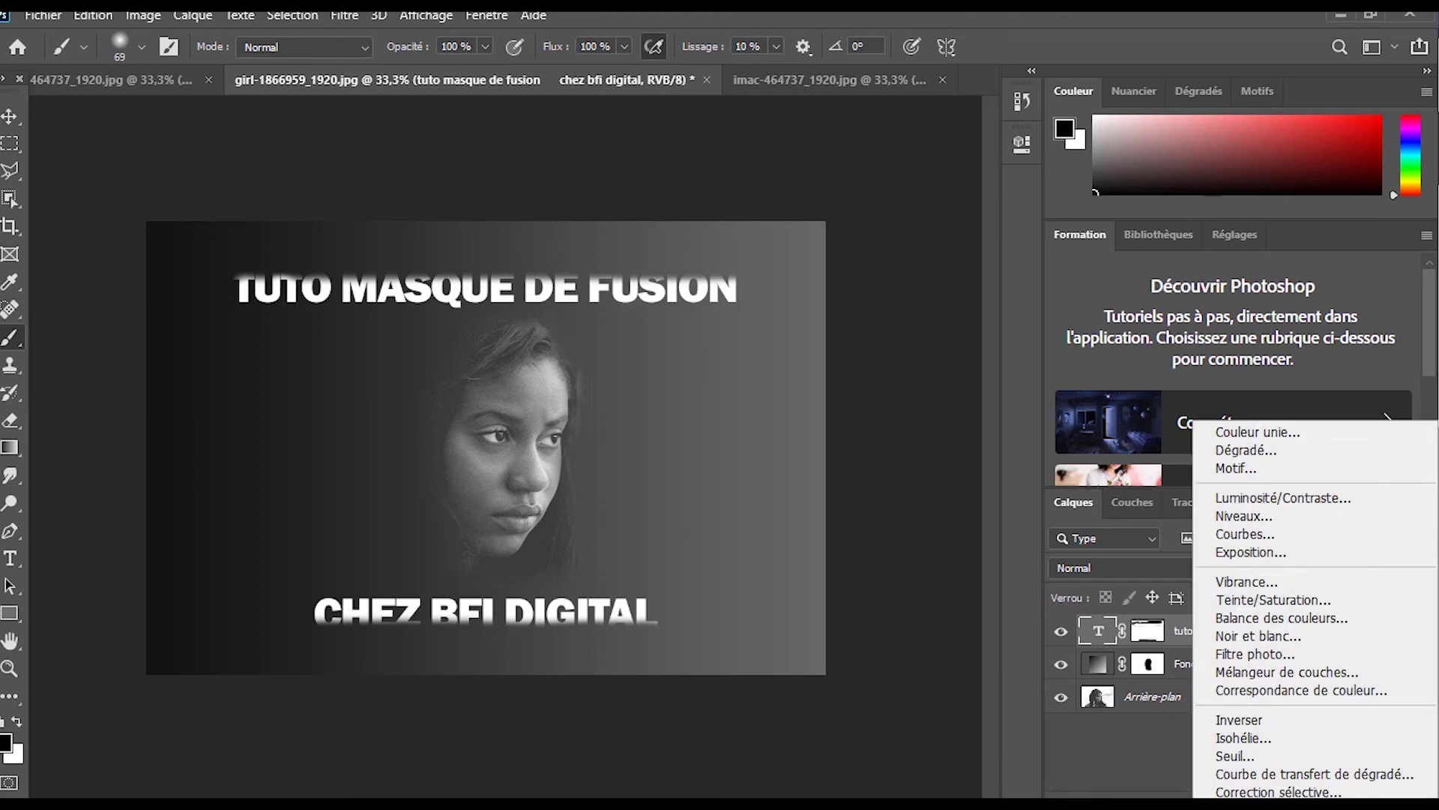
click(1258, 454)
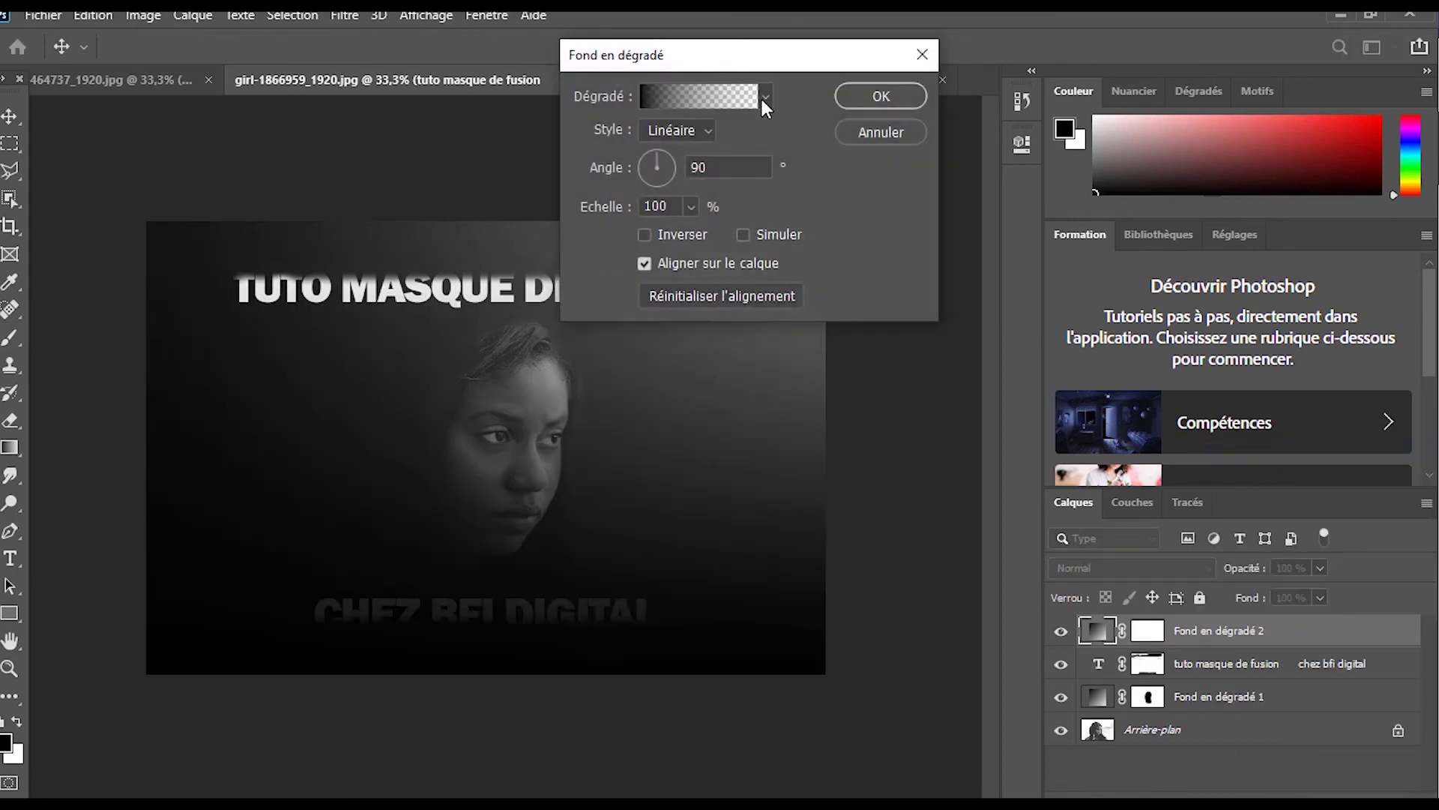
click(754, 95)
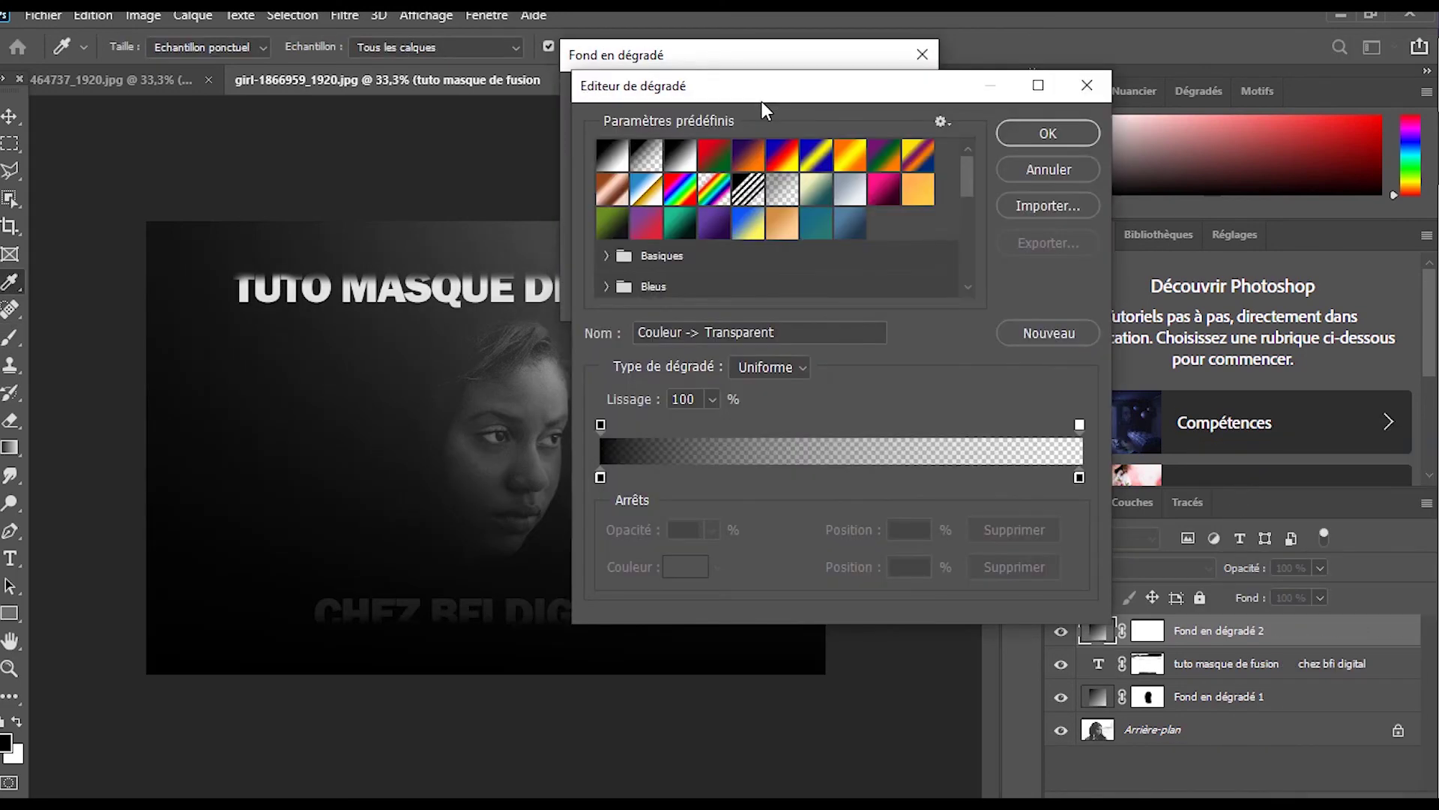
click(748, 154)
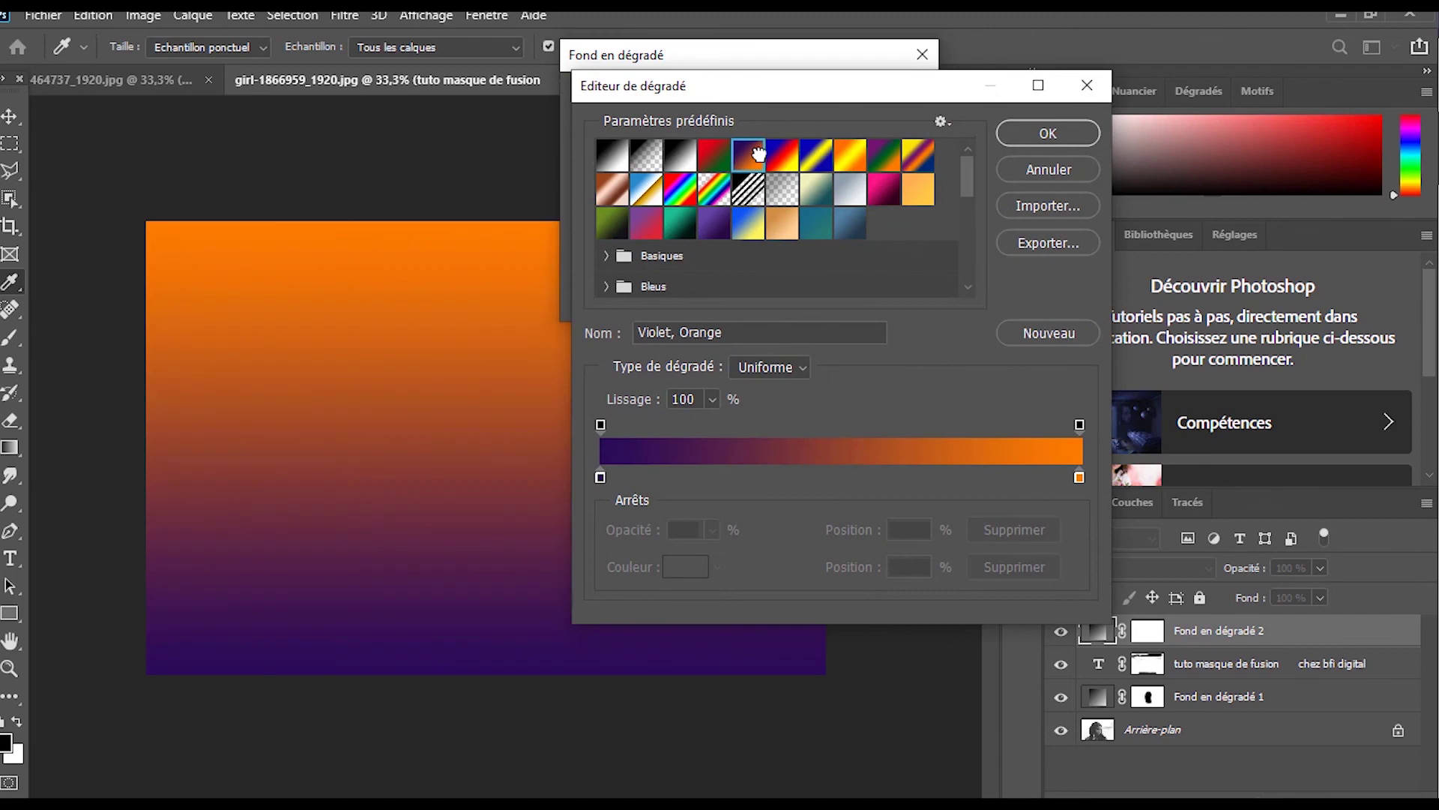
click(714, 156)
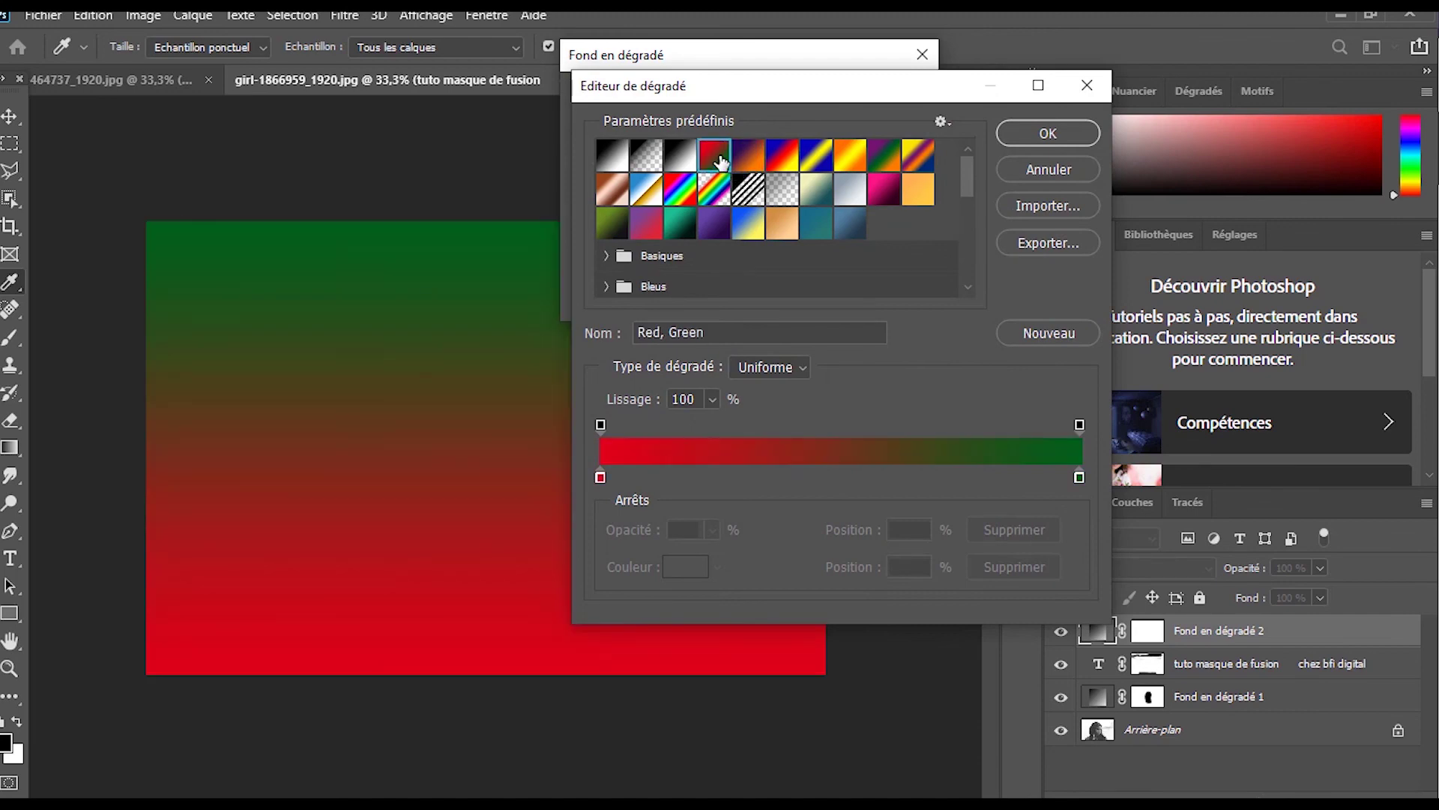
click(753, 156)
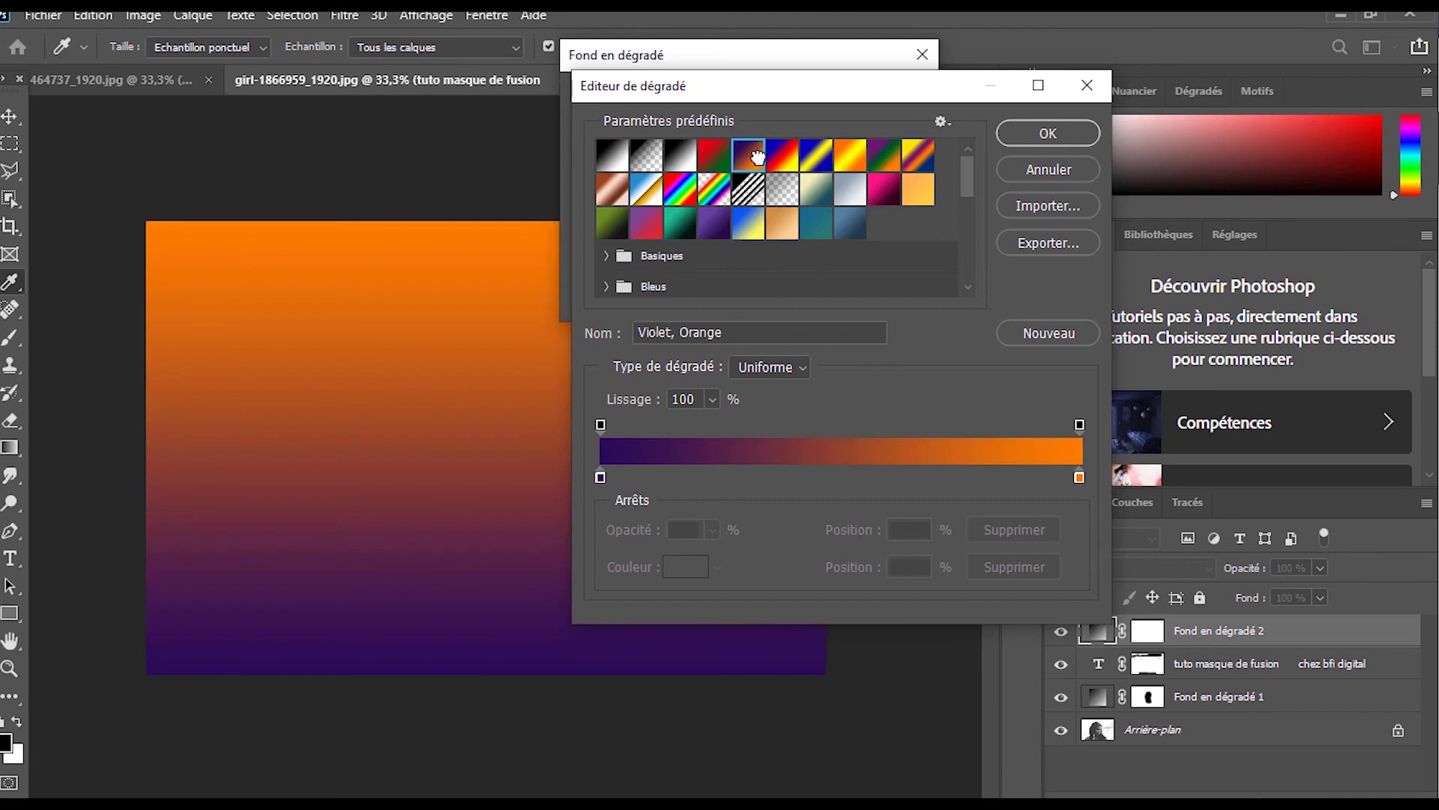
click(1042, 137)
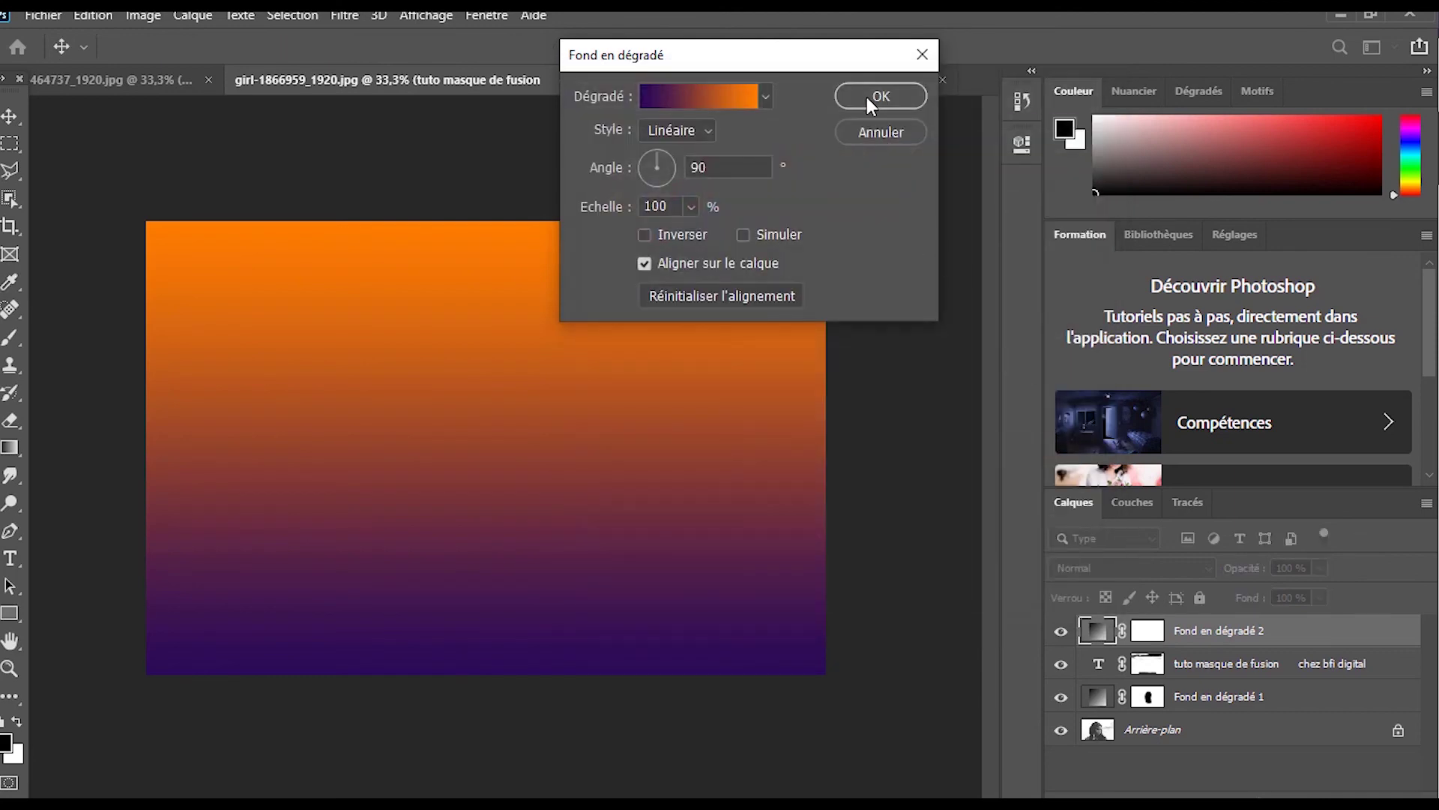
click(870, 99)
click(1132, 568)
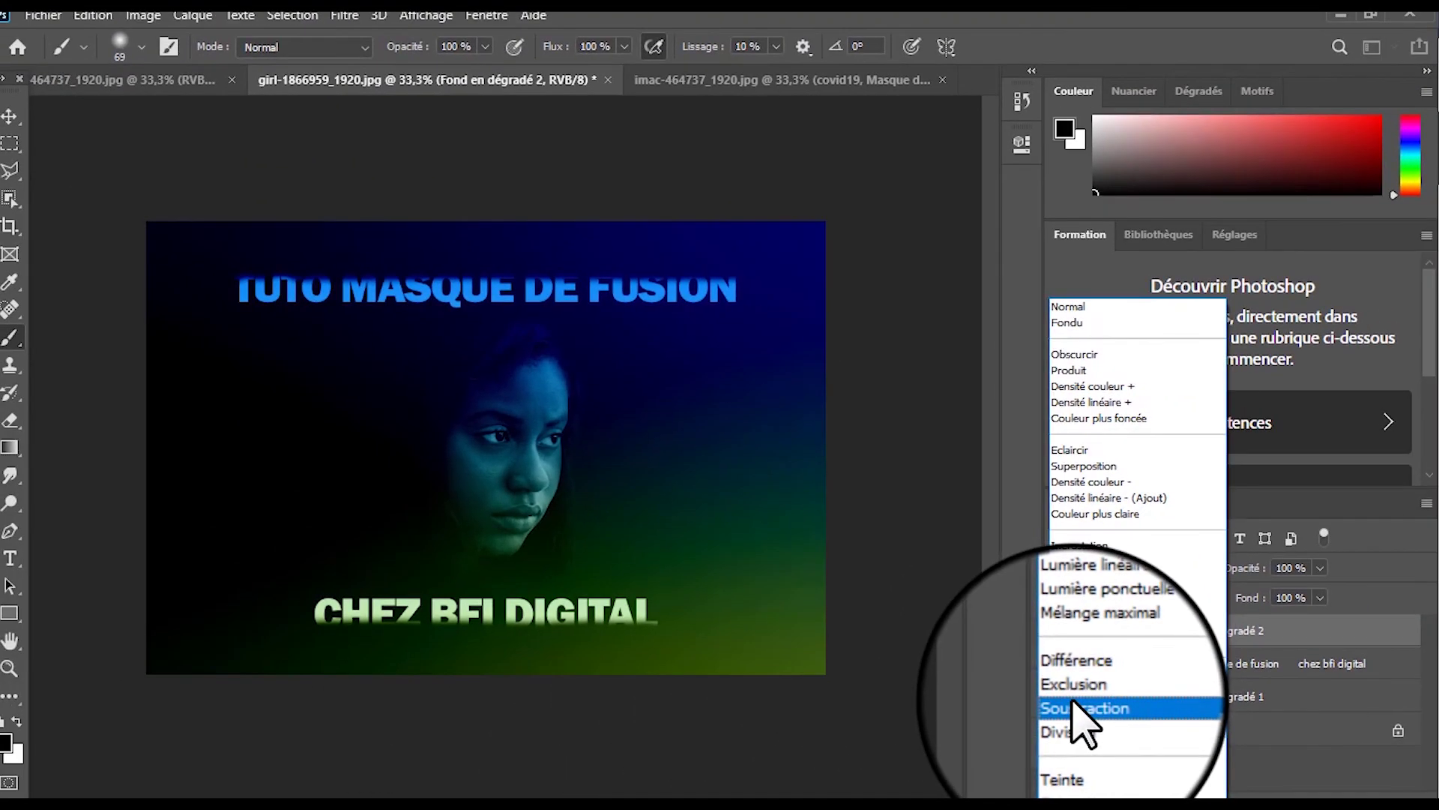
click(618, 596)
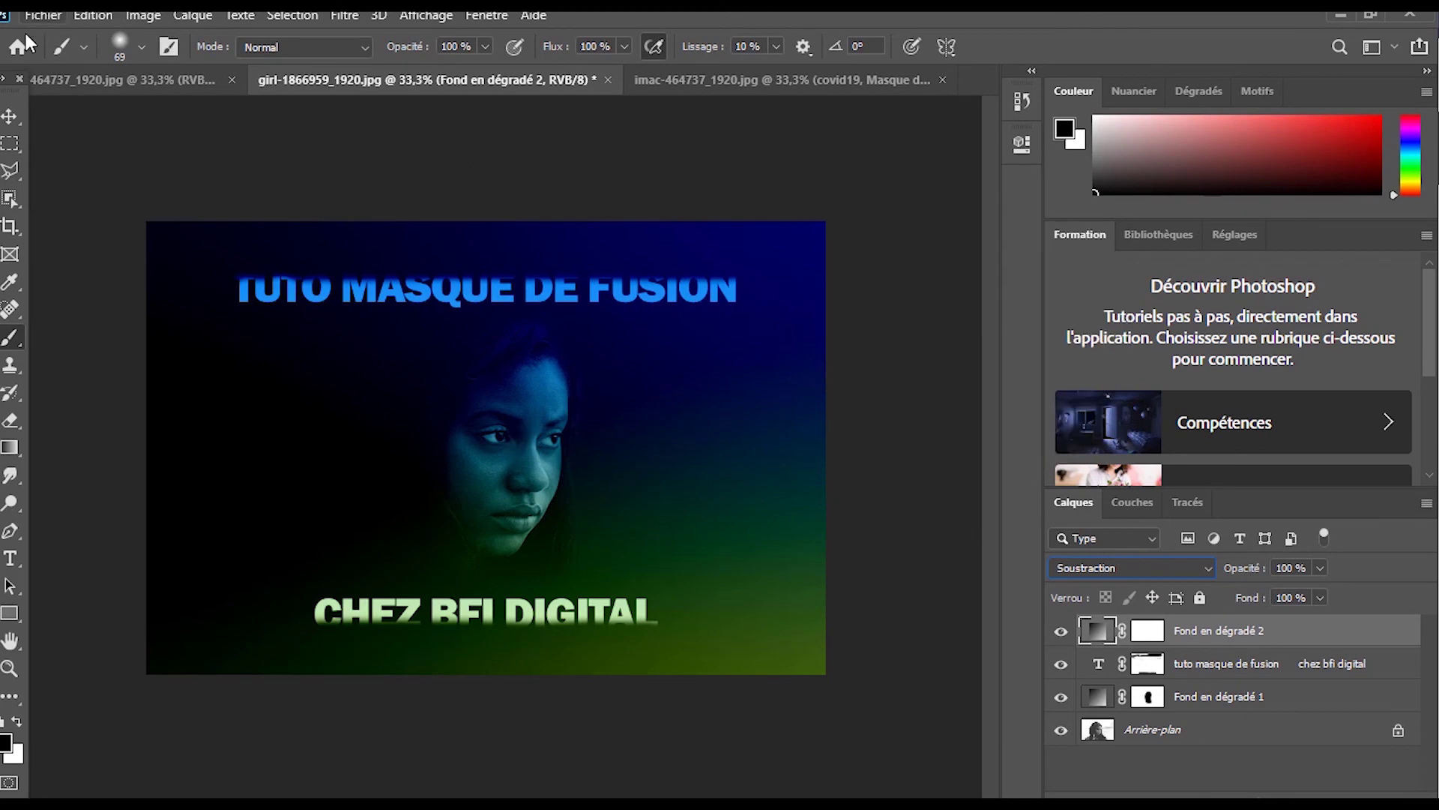
Open the Save for Web (legacy) export for the composition and switch its preview to the original image
click(37, 17)
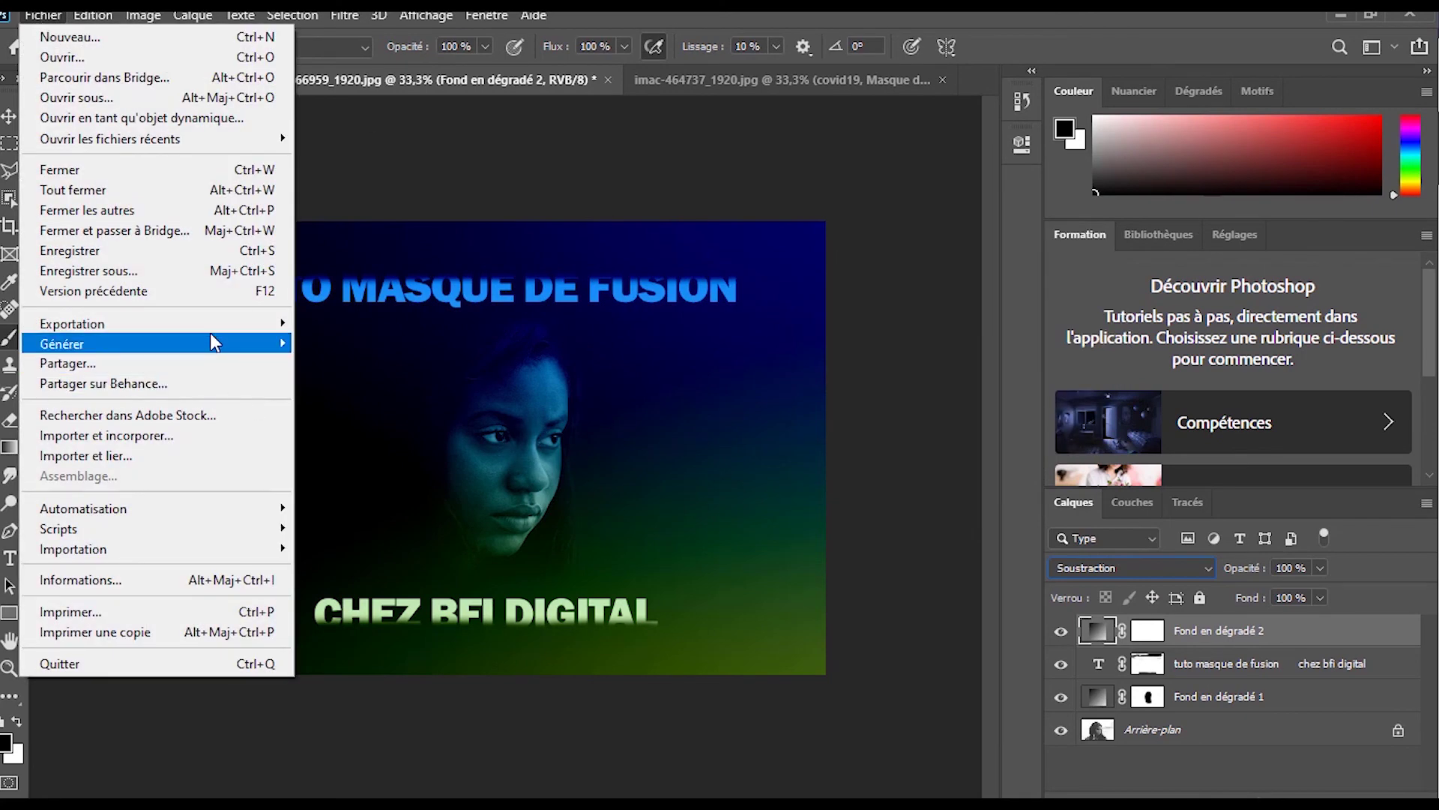
mouse_move(215, 333)
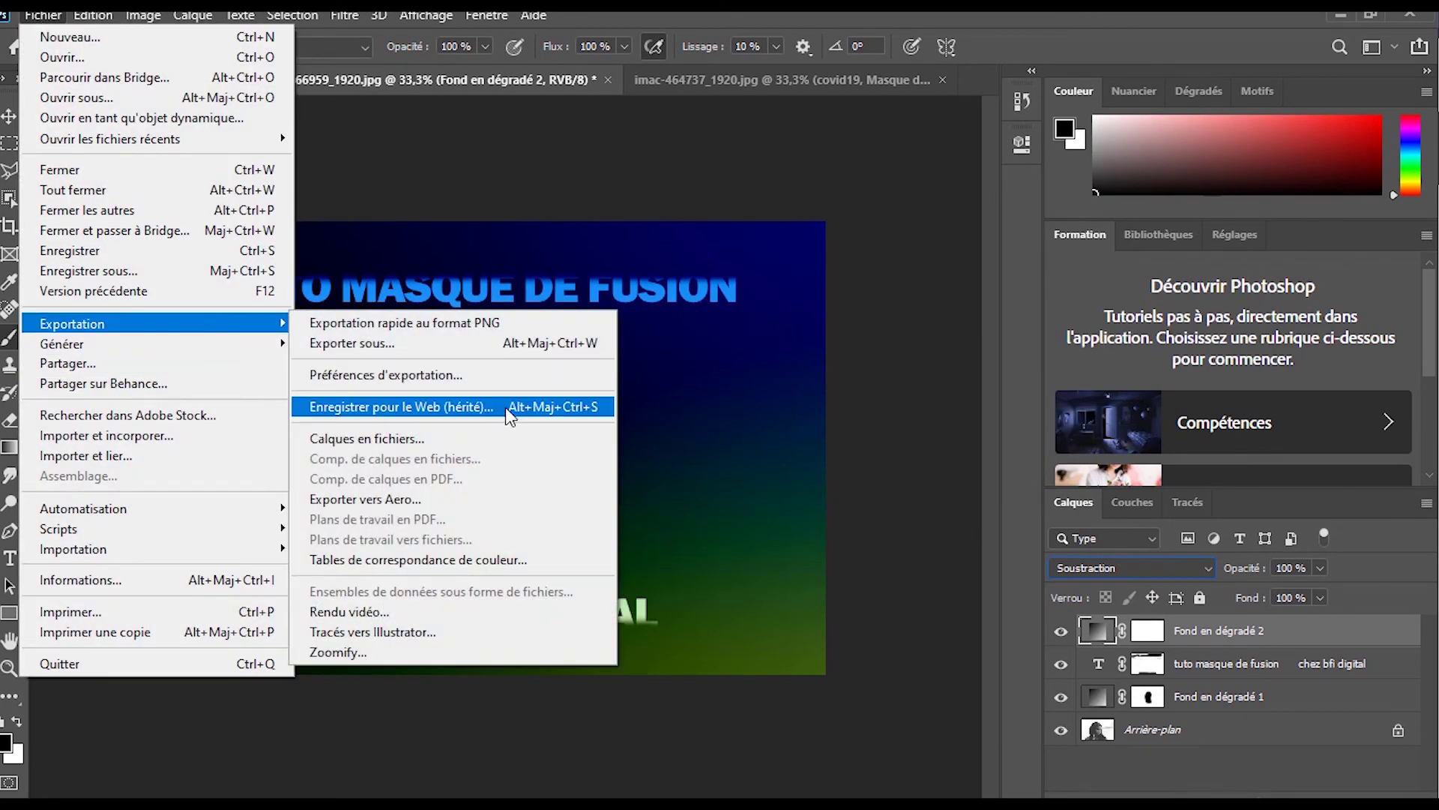
click(505, 407)
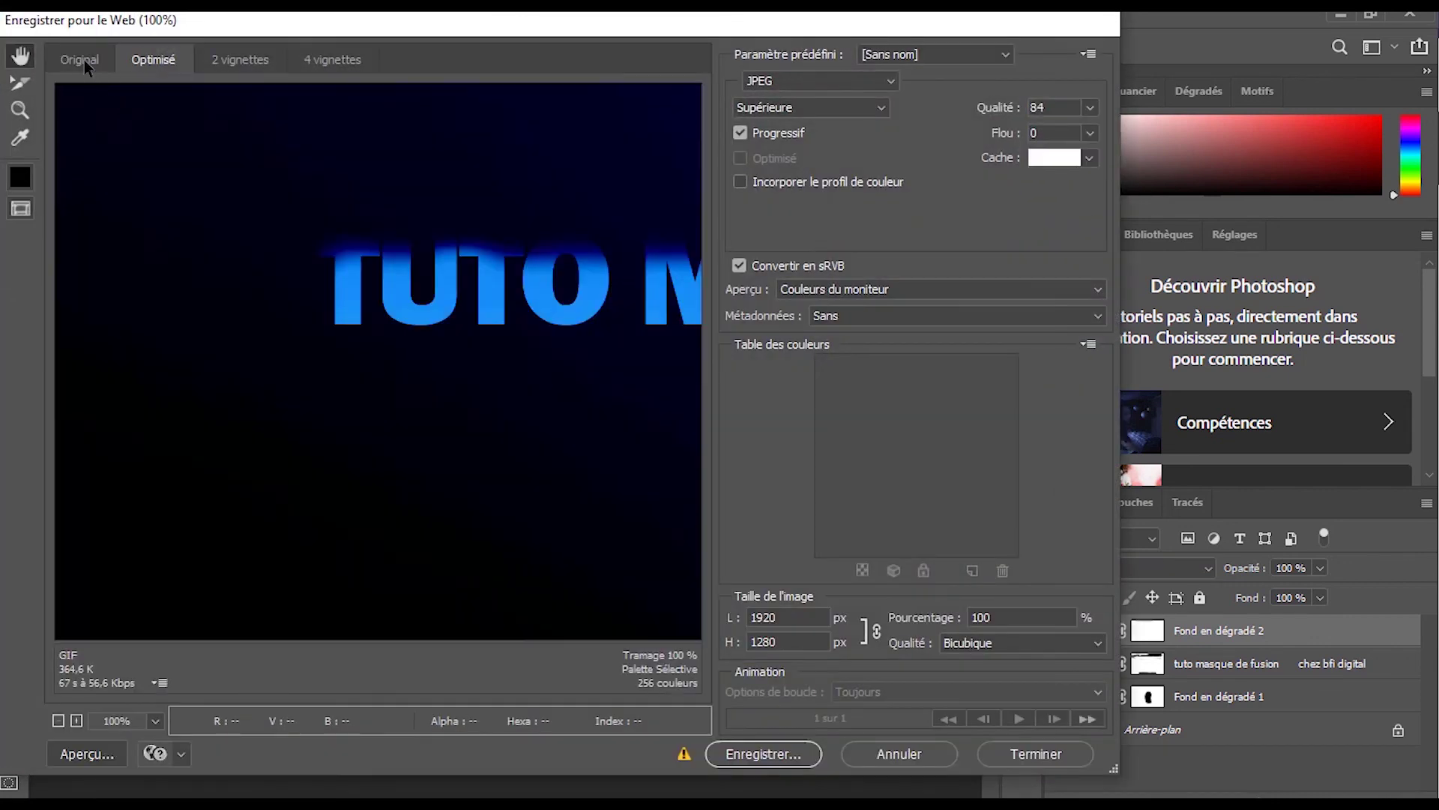
click(83, 60)
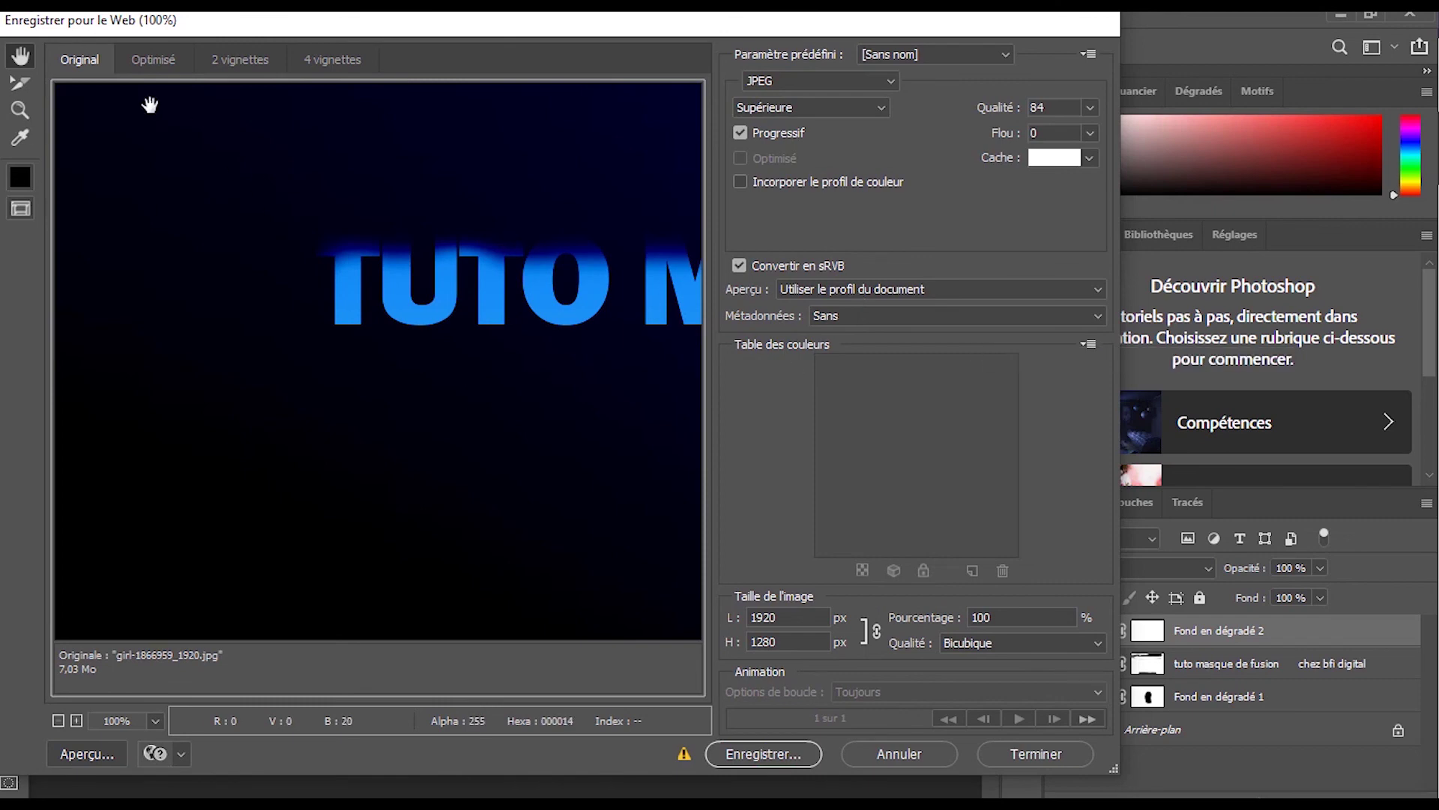
Save the JPEG copy in the Atélier masque de fusion folder, replacing the suggested file name and accepting the file name warning
click(782, 757)
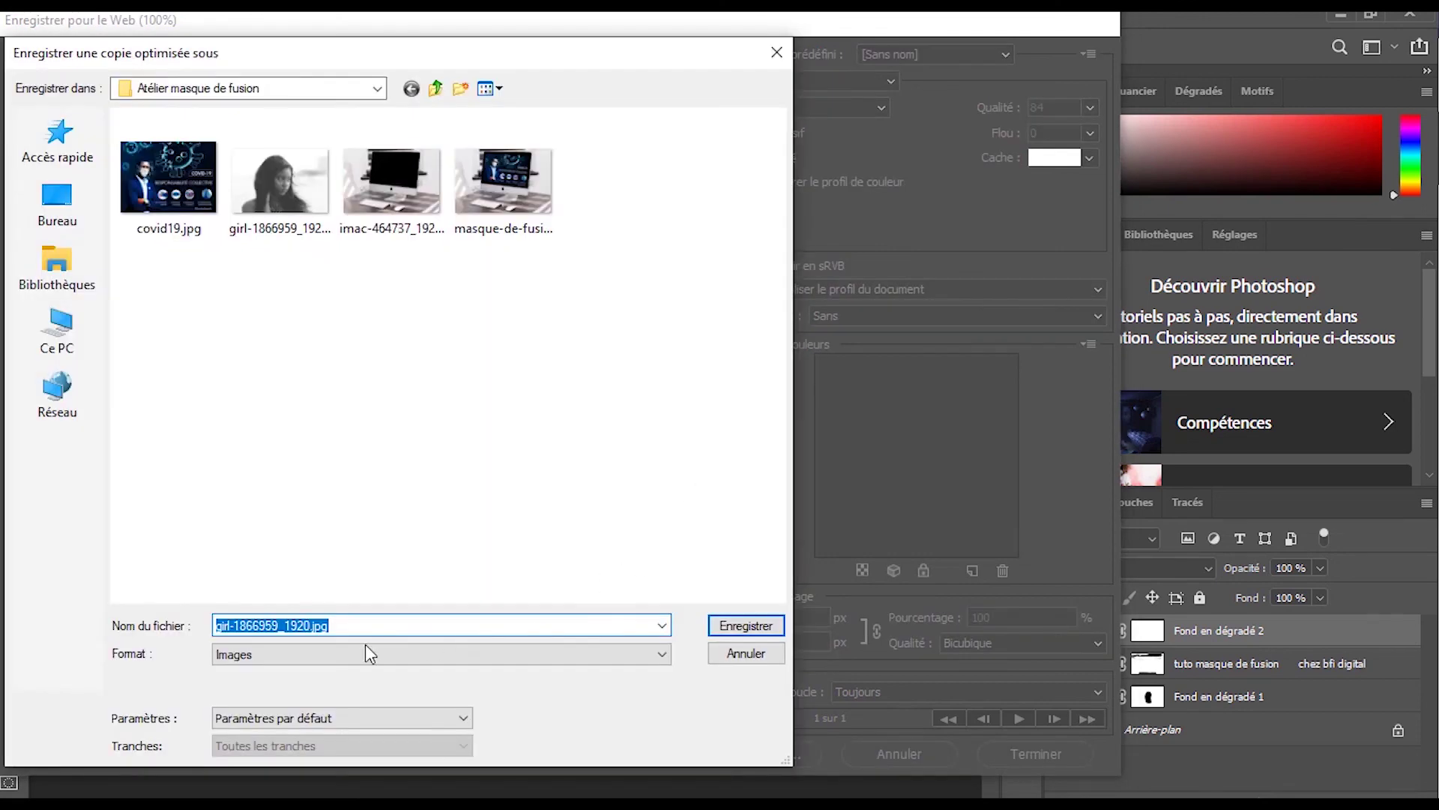
click(309, 626)
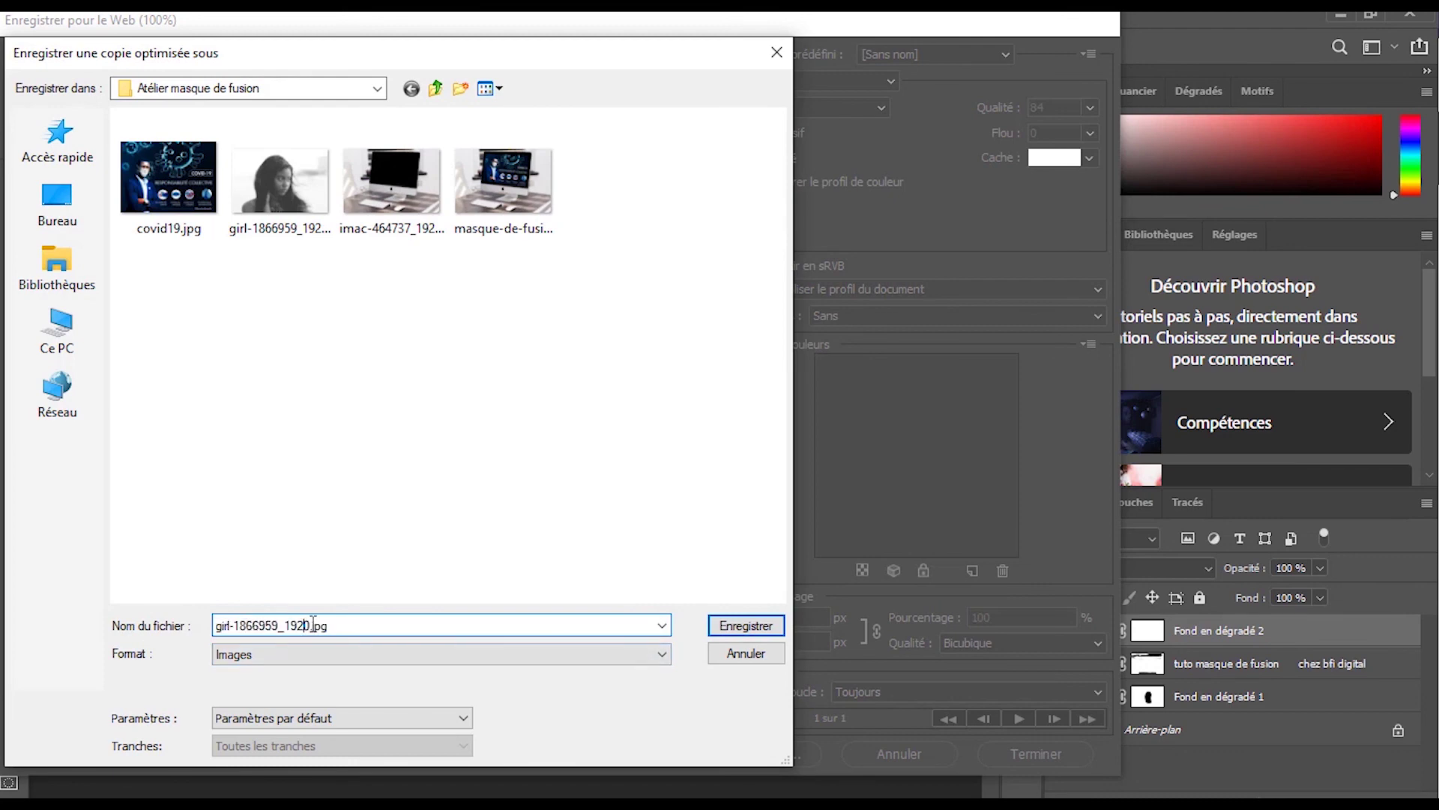
key(BackSpace)
key(BackSpace)
key(BackSpace)
key(BackSpace)
key(BackSpace)
key(BackSpace)
key(BackSpace)
key(BackSpace)
key(BackSpace)
key(BackSpace)
key(BackSpace)
key(BackSpace)
key(BackSpace)
key(BackSpace)
key(BackSpace)
key(Return)
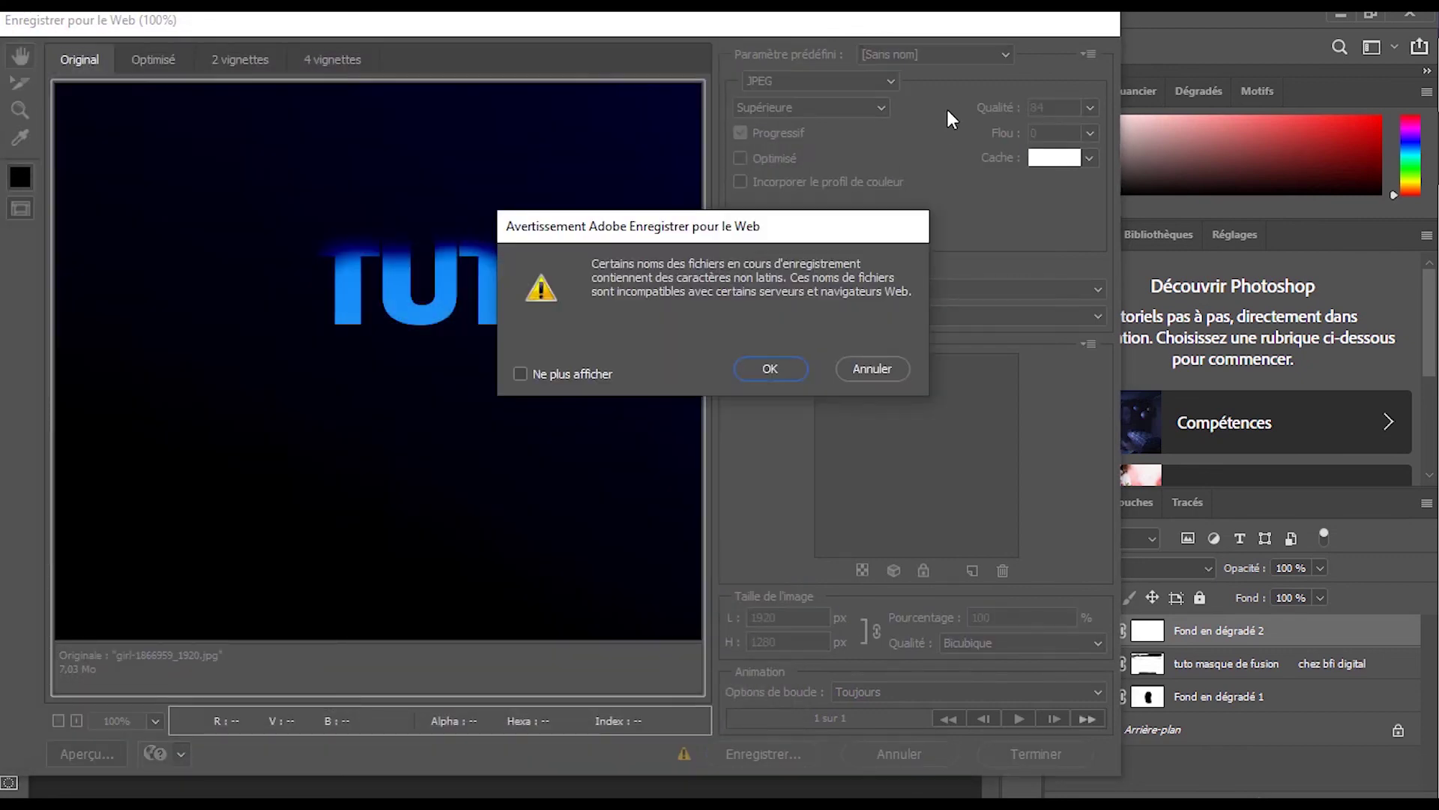
click(777, 366)
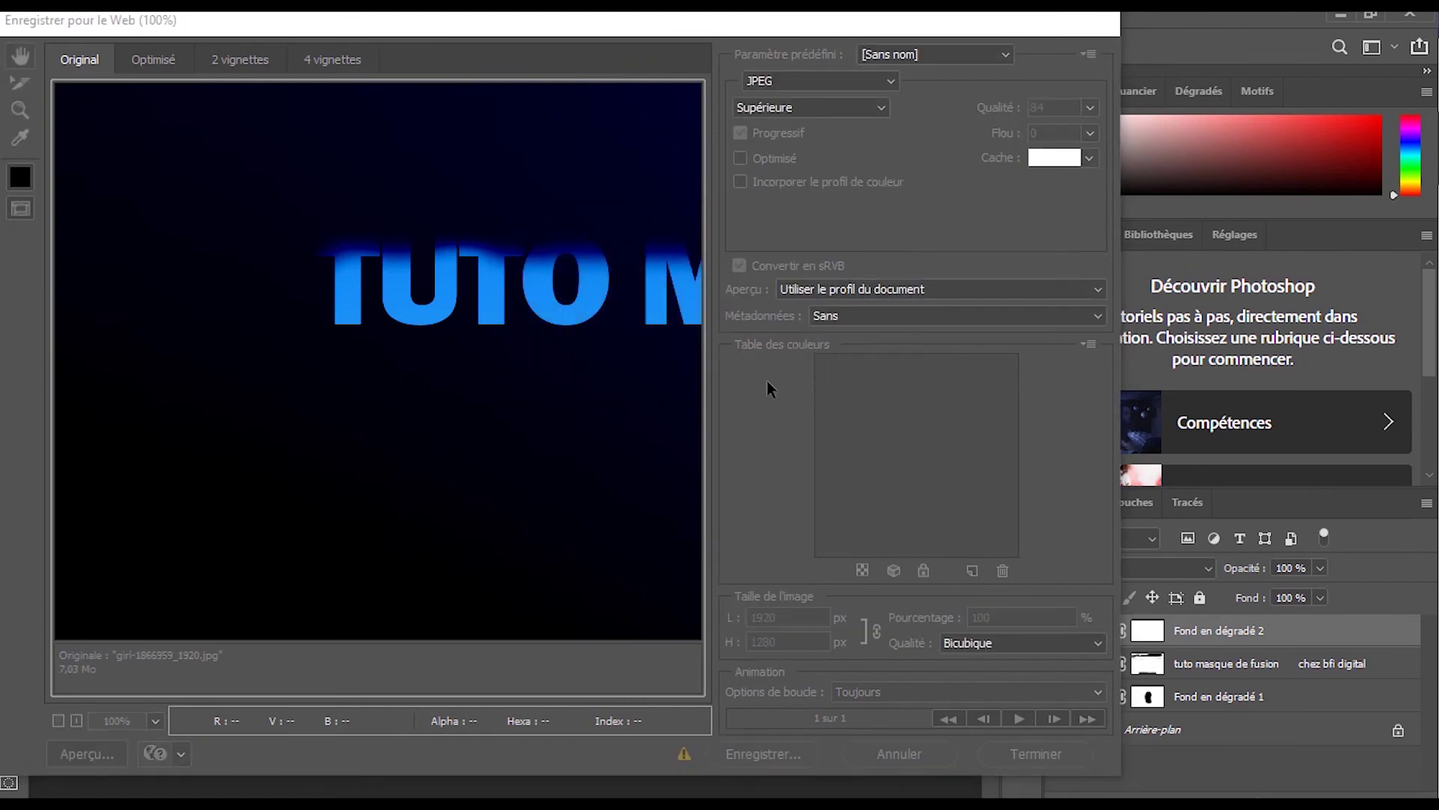